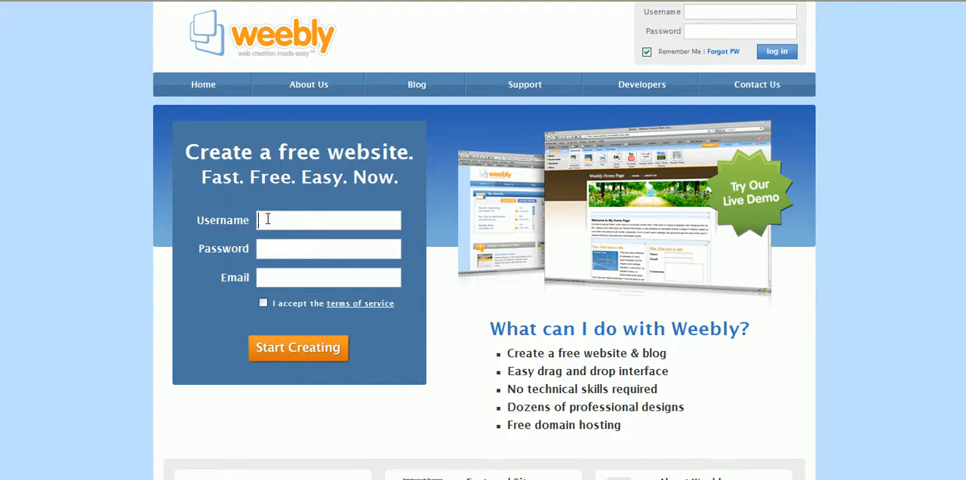
pyautogui.click(269, 250)
pyautogui.click(273, 280)
pyautogui.scroll(-1, 340, 241)
pyautogui.scroll(1, 341, 241)
# - Log in to the existing Weebly account with its username and password
pyautogui.click(750, 12)
pyautogui.write('cou12345')
pyautogui.press('Tab')
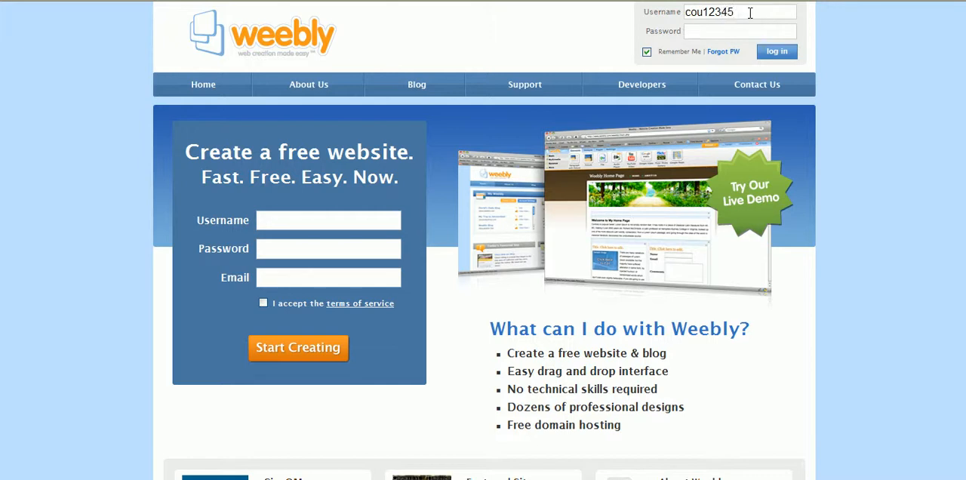
pyautogui.write('********')
pyautogui.click(776, 51)
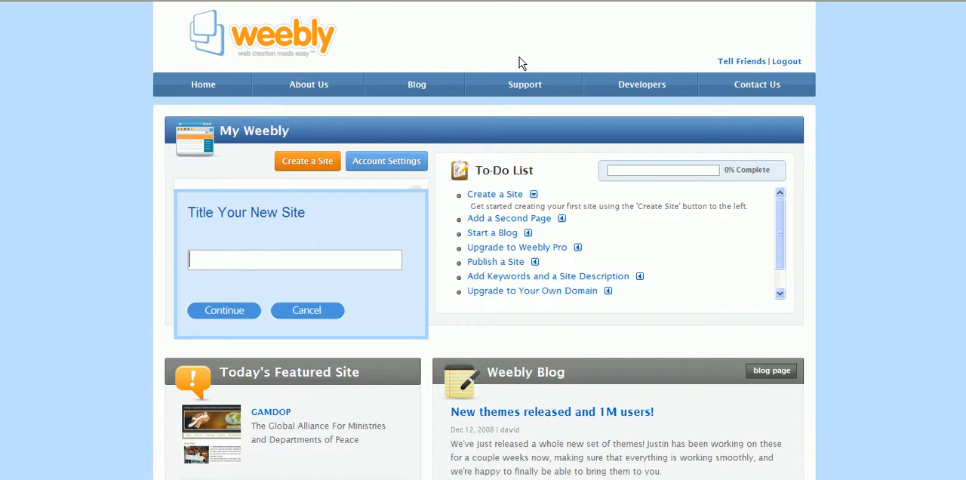
# - Create a new site titled "Paid Surveys For Cash"
pyautogui.click(302, 163)
pyautogui.write('Paid Surveys For Cash')
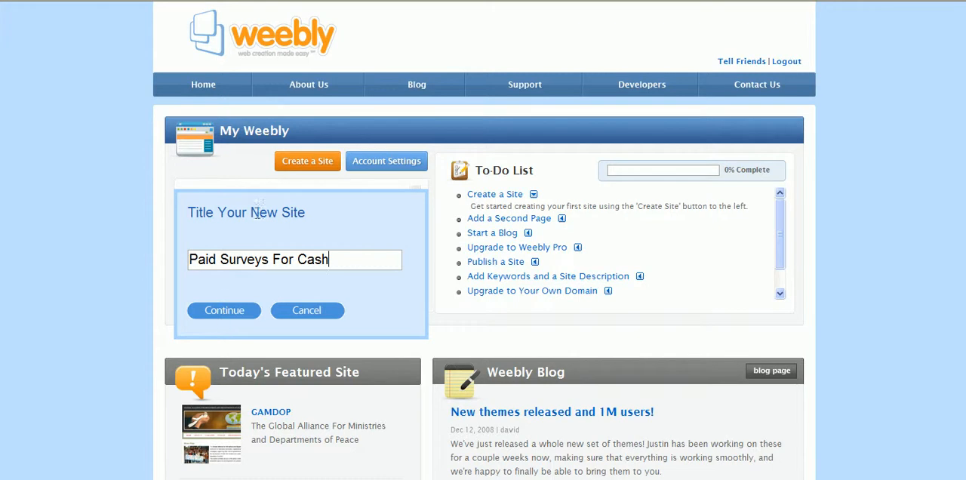
pyautogui.click(230, 316)
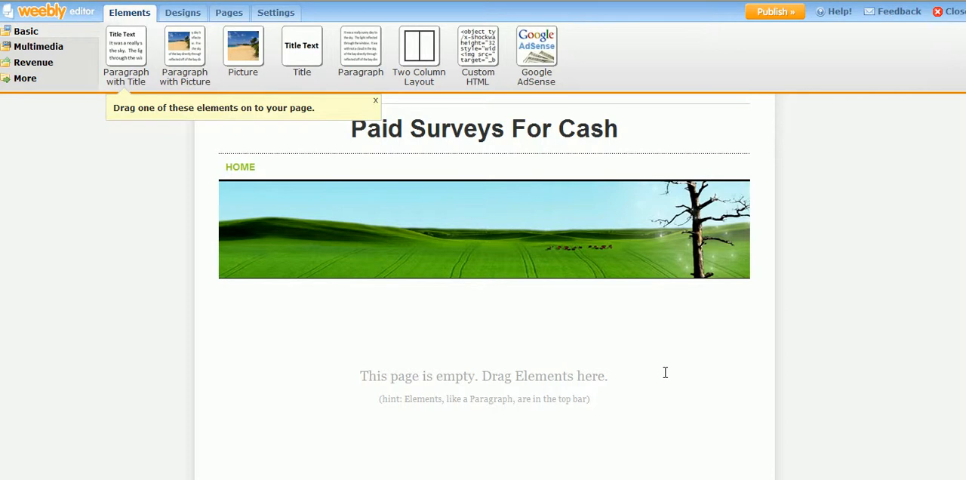
# - Dismiss the element hint and try the blue-header, wedding-photo and children-with-laptop designs on the site
pyautogui.click(375, 102)
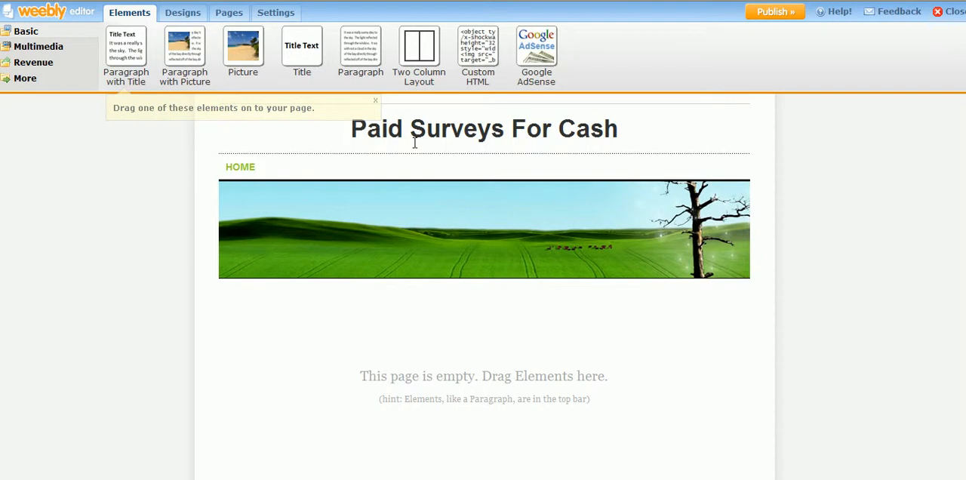
pyautogui.click(189, 13)
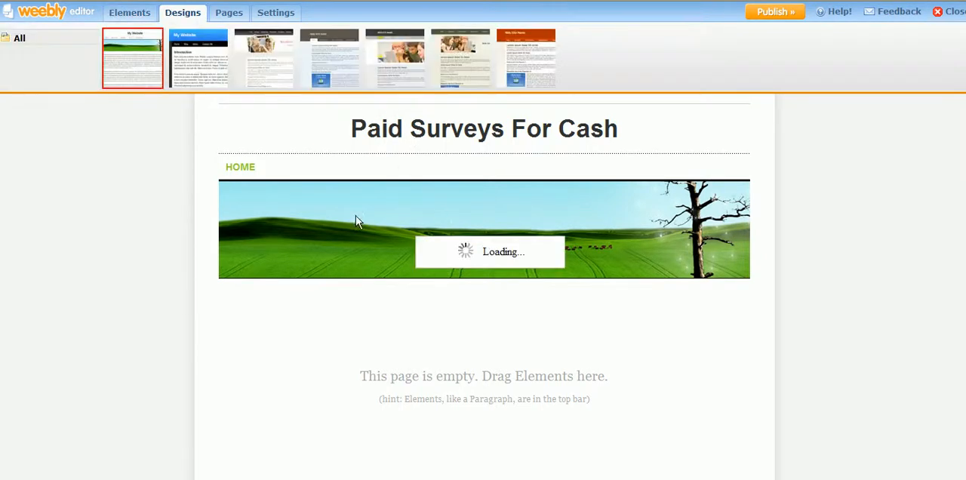
pyautogui.click(225, 63)
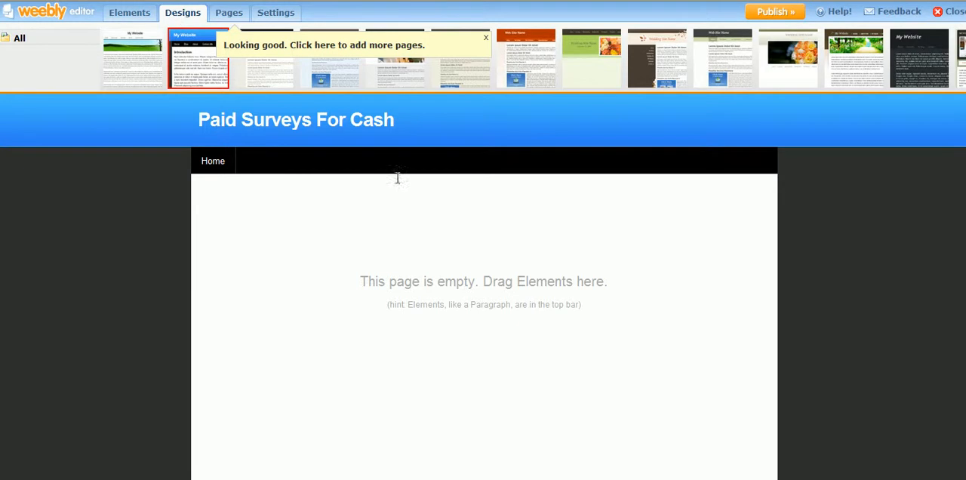
pyautogui.click(272, 68)
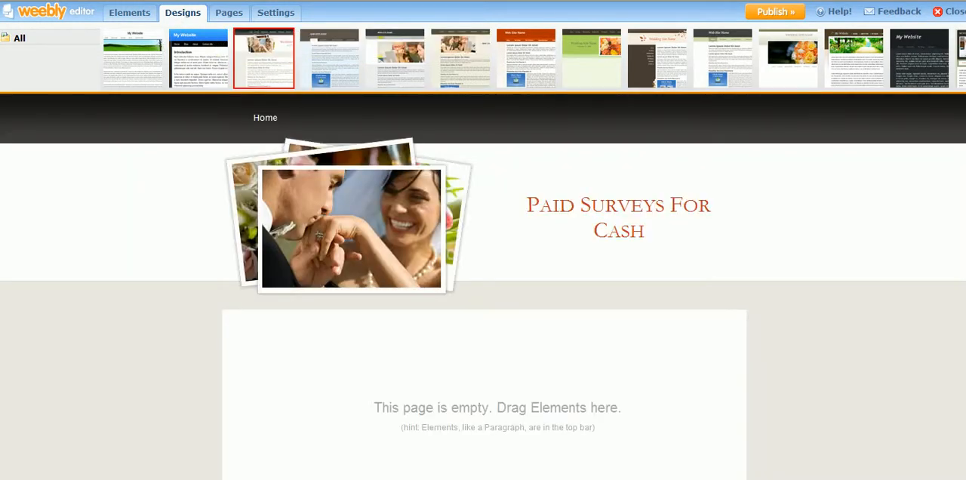
pyautogui.click(346, 60)
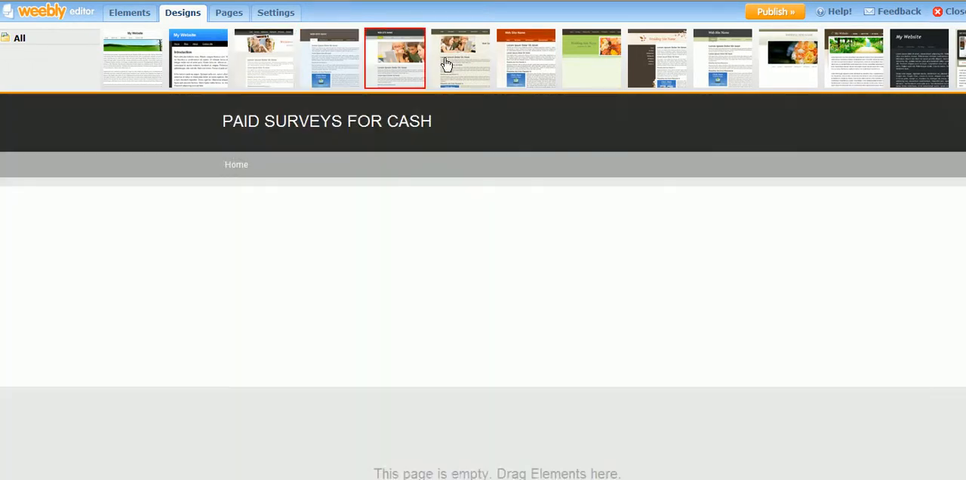
pyautogui.click(446, 64)
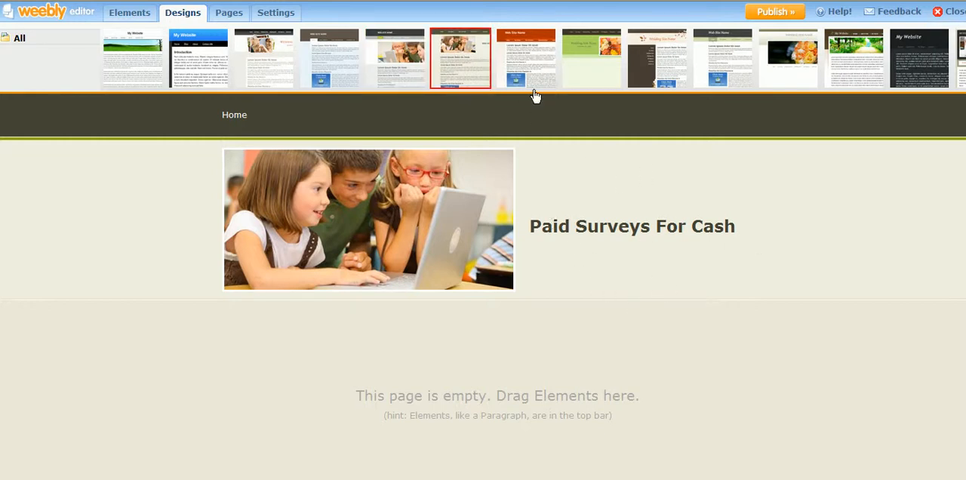
# - Try the red-header design and the brown design with the tree-lined path banner on the site
pyautogui.click(546, 52)
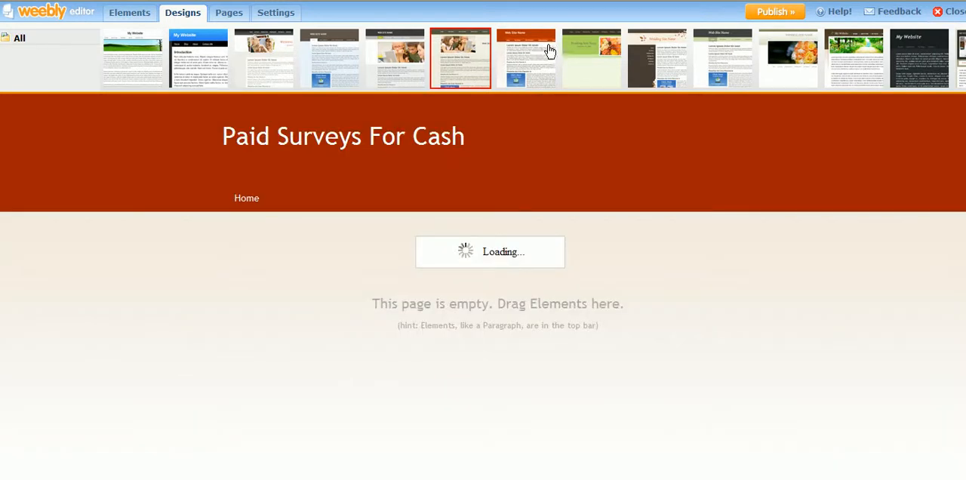
pyautogui.click(672, 58)
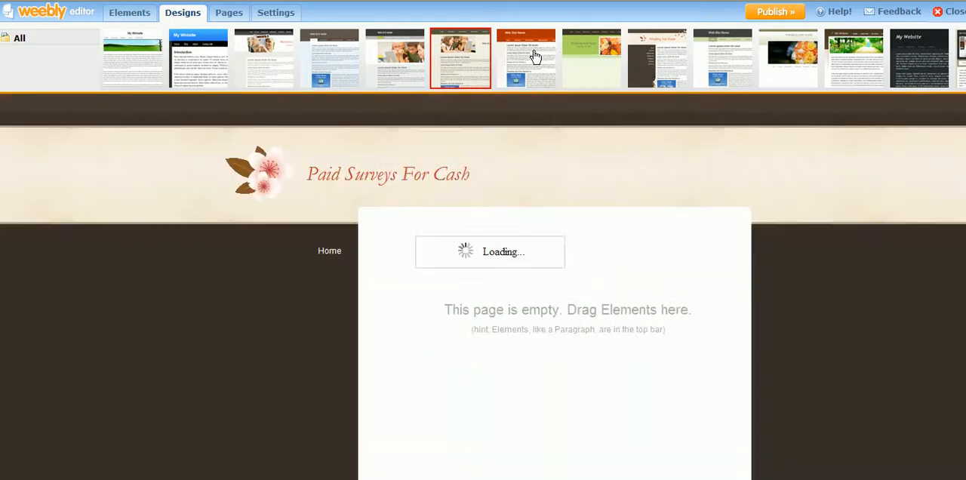
pyautogui.click(535, 56)
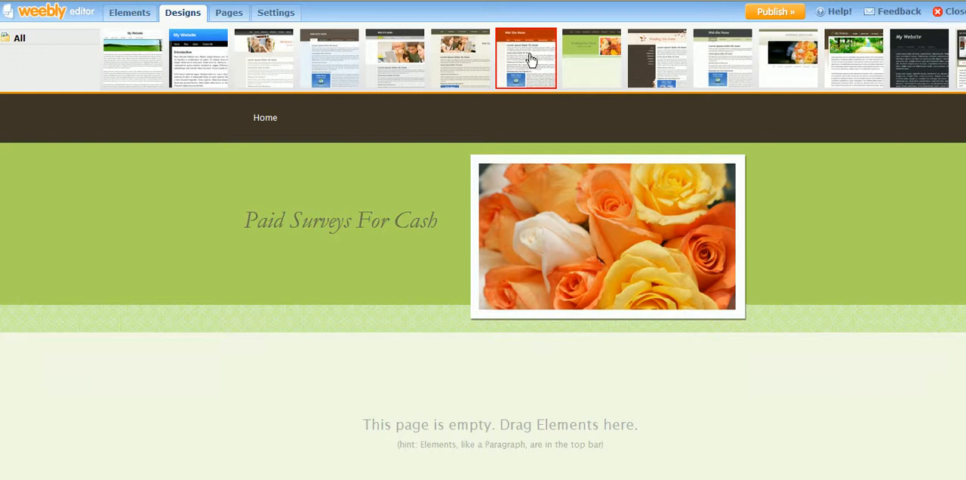
pyautogui.click(531, 61)
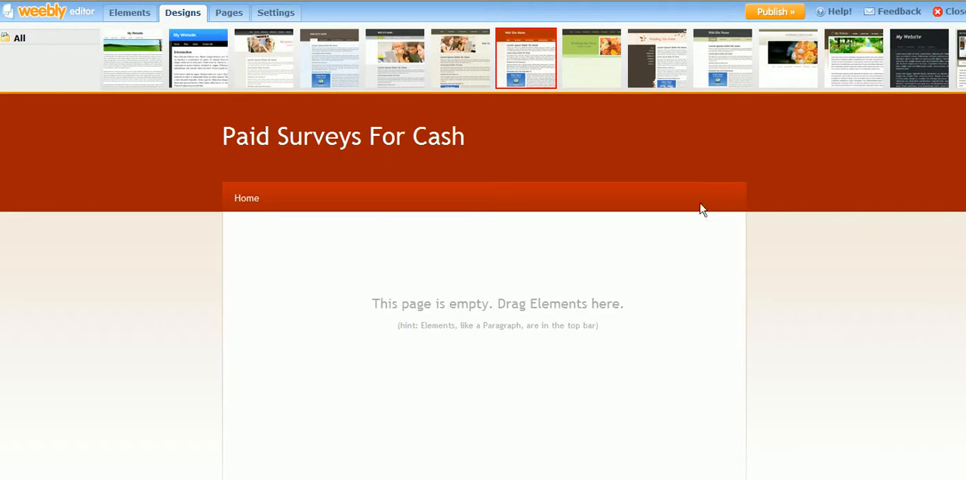
pyautogui.click(869, 74)
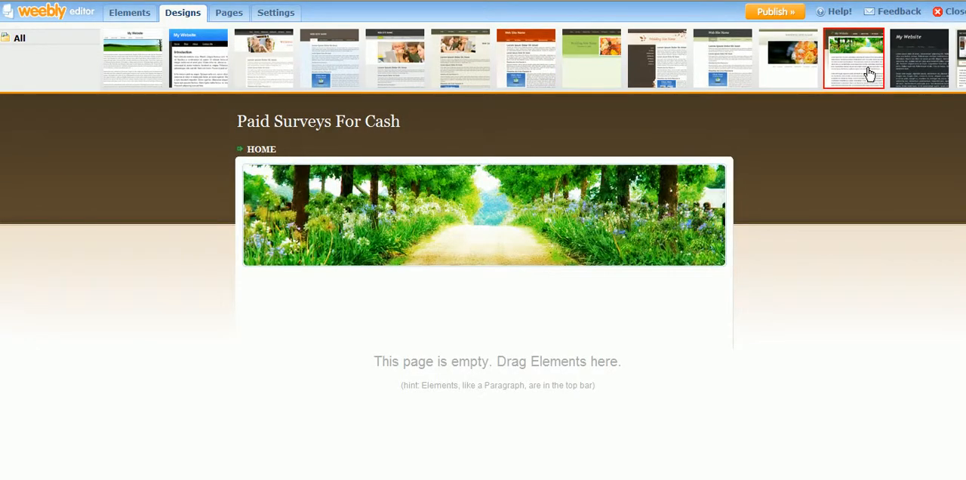
# - Find the light blue design with the yellow pencil among the further designs and apply it to the site
pyautogui.click(964, 58)
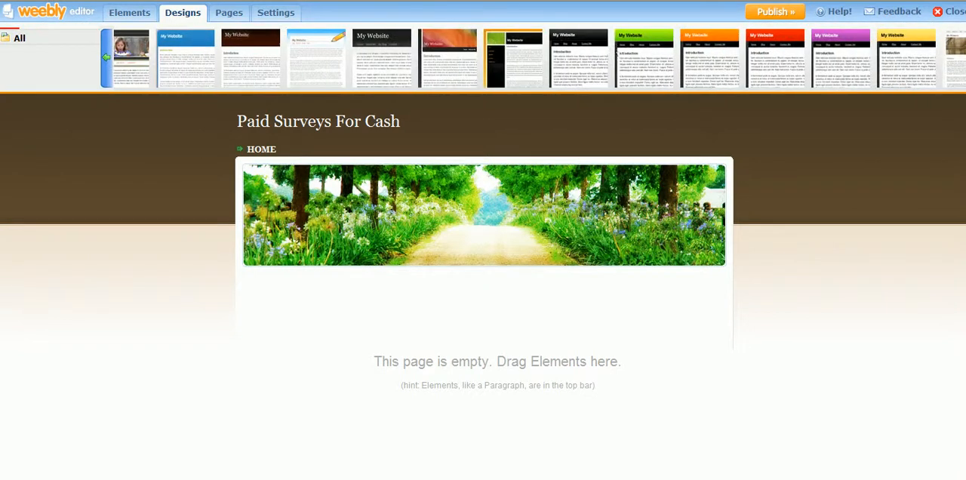
pyautogui.click(306, 46)
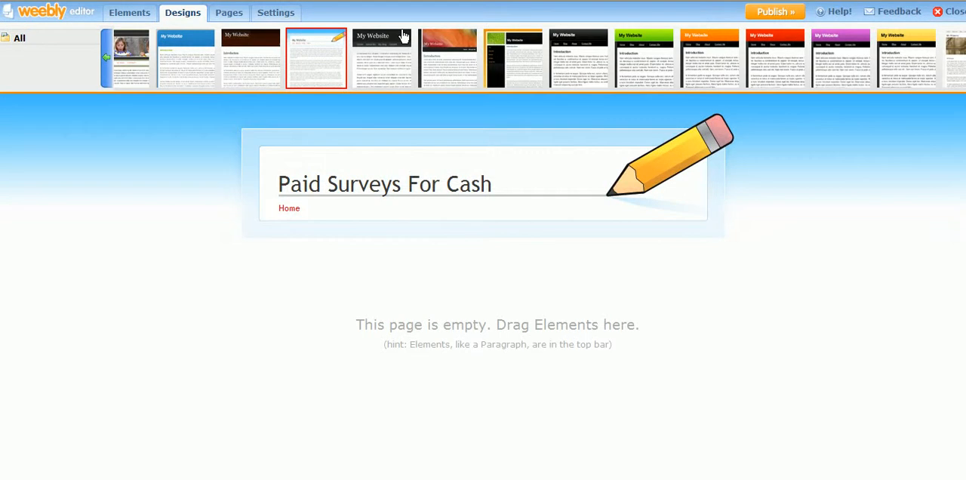
pyautogui.moveTo(403, 35)
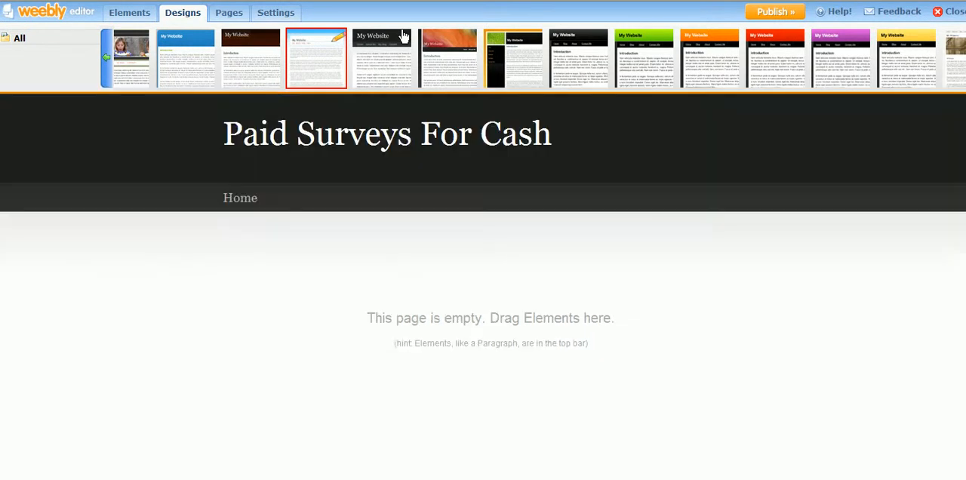
pyautogui.click(327, 44)
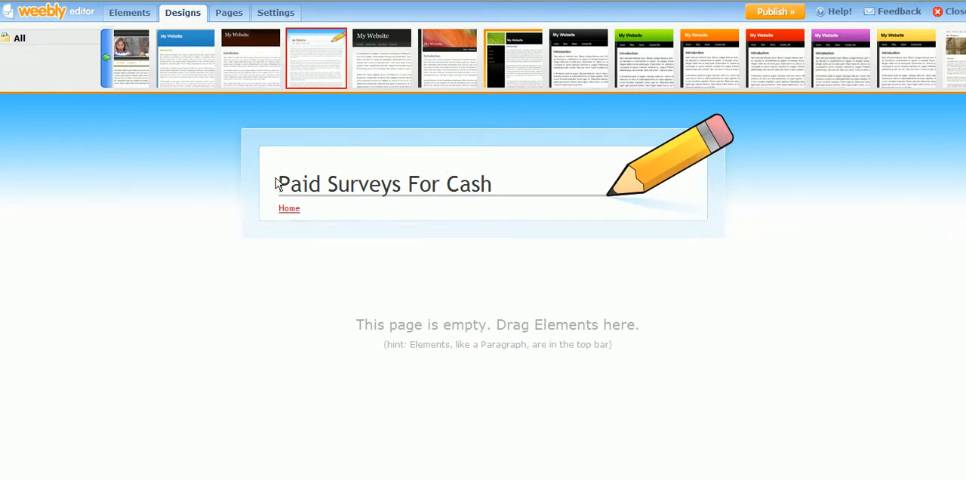
# - Add a Paragraph with Title element to the empty home page
pyautogui.click(129, 12)
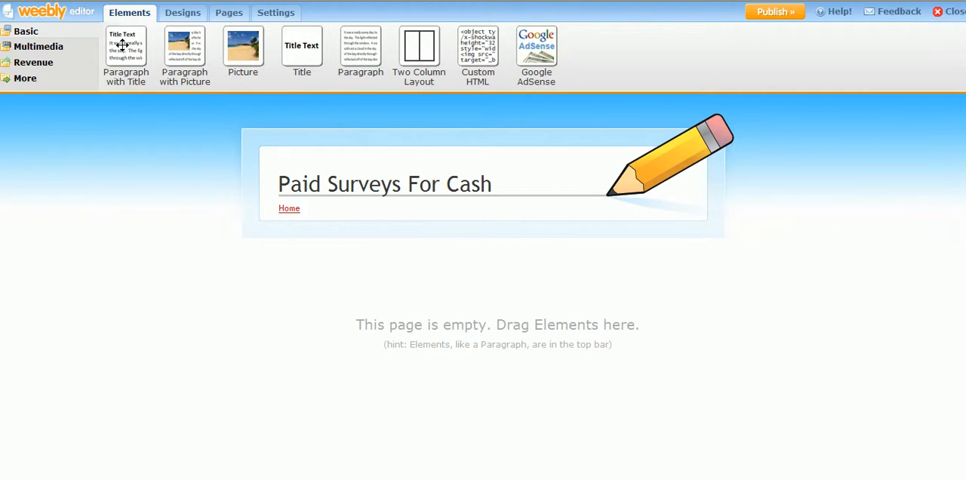
pyautogui.moveTo(122, 45); pyautogui.dragTo(361, 258)
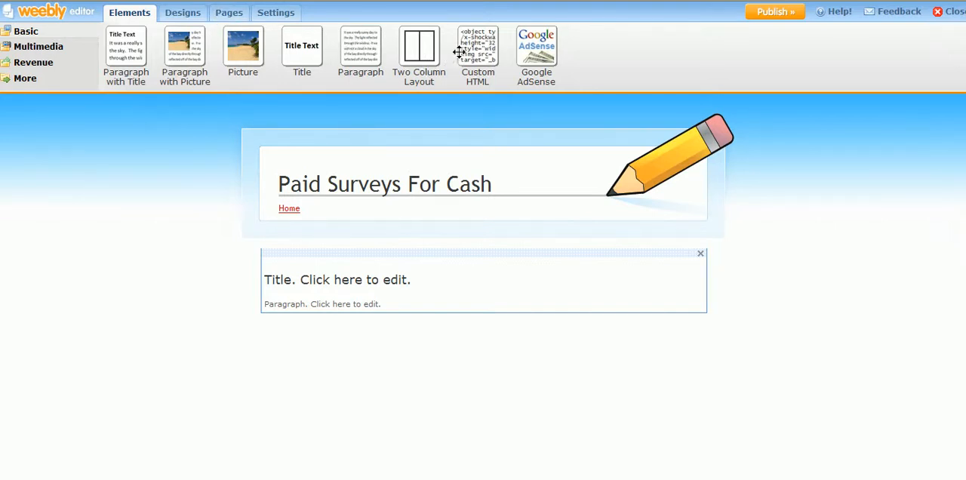
# - Try to add a Google AdSense element above the titled paragraph and dismiss its account setup
pyautogui.moveTo(537, 46); pyautogui.dragTo(512, 19)
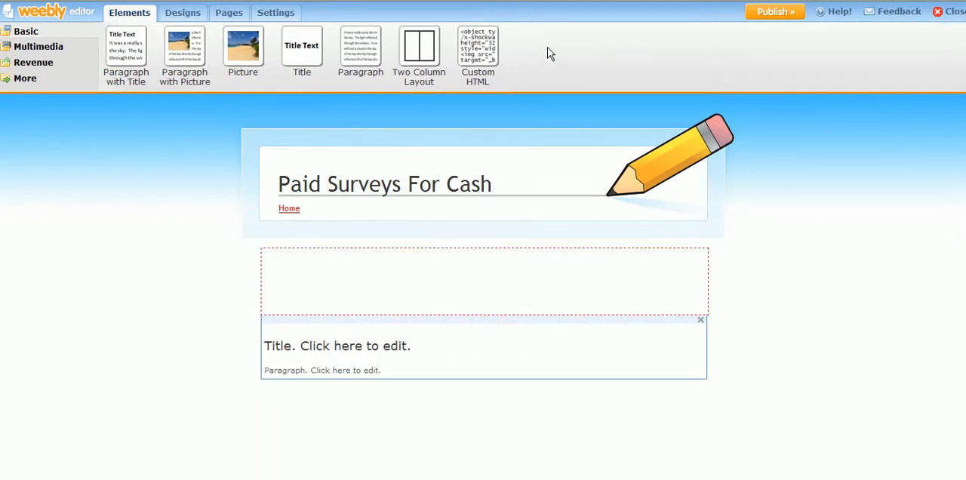
pyautogui.click(531, 67)
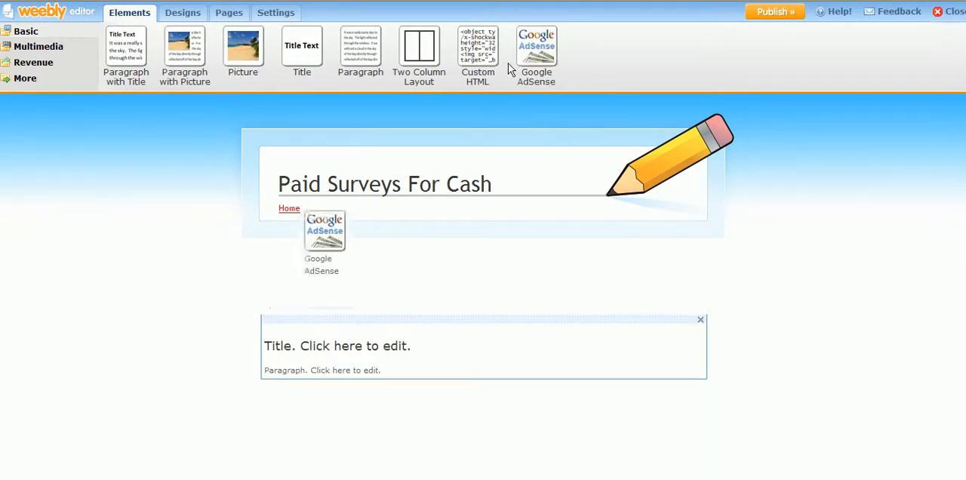
pyautogui.moveTo(315, 251); pyautogui.dragTo(309, 252)
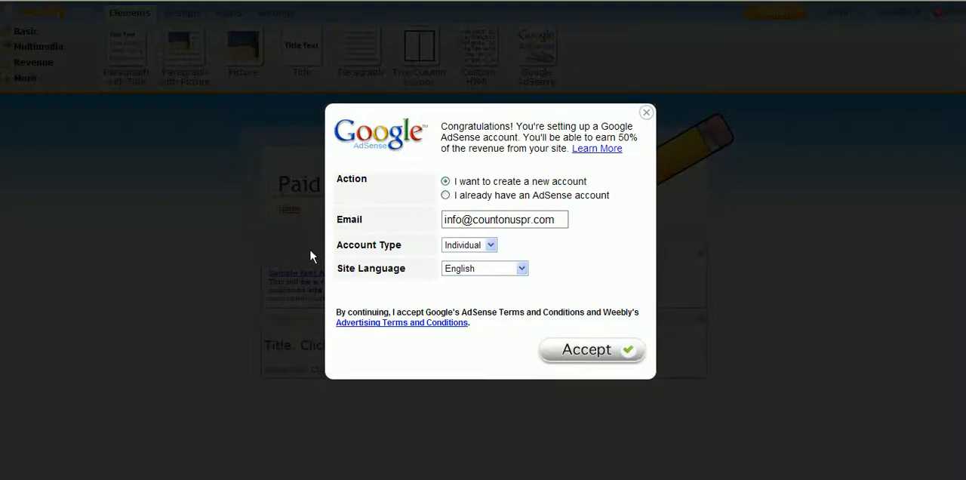
pyautogui.click(646, 112)
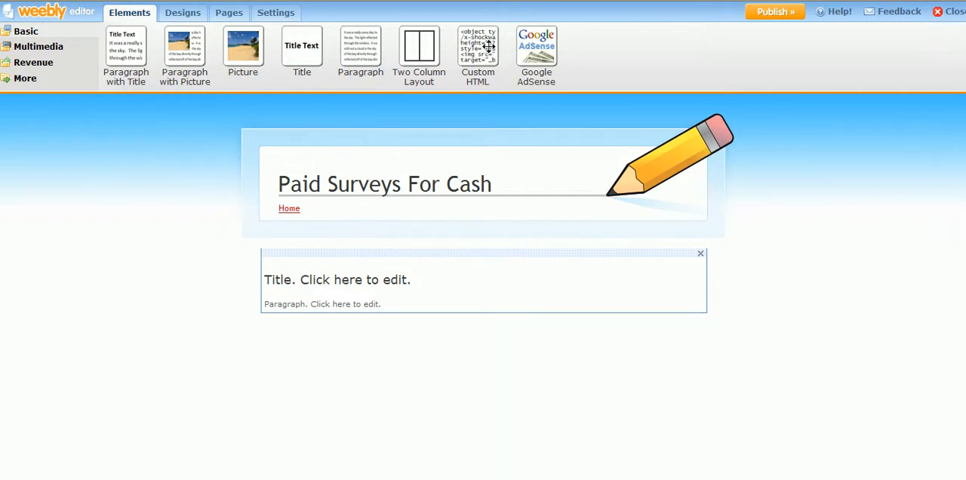
pyautogui.moveTo(481, 46)
pyautogui.mouseDown()
pyautogui.moveTo(478, 117)
pyautogui.moveTo(492, 57)
pyautogui.mouseUp()
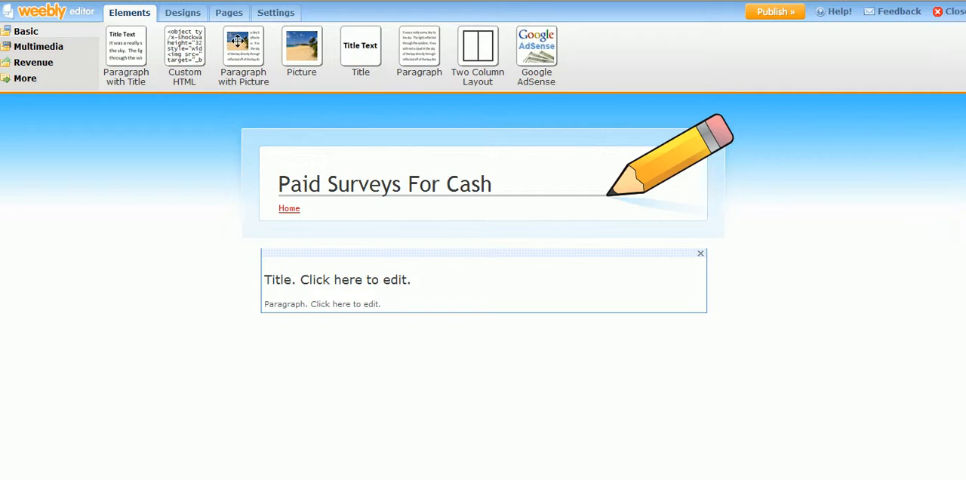
pyautogui.click(304, 279)
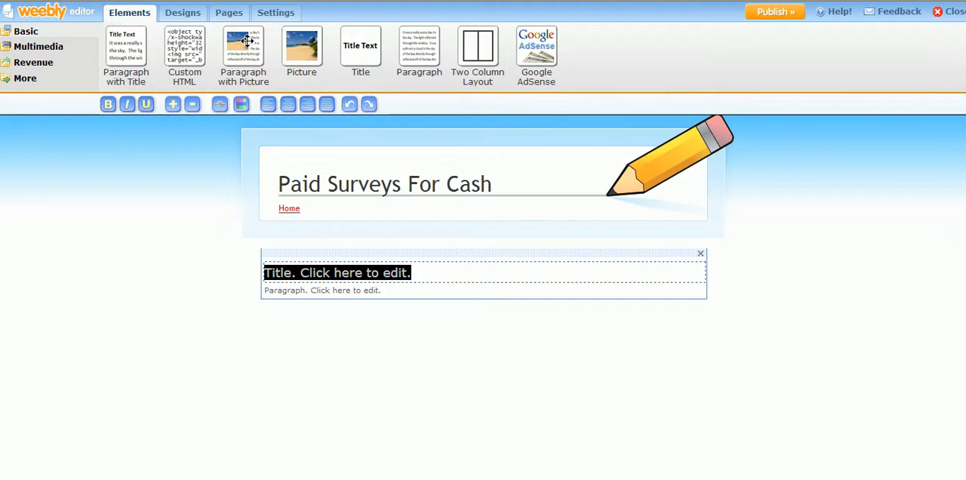
# - Add a Paragraph with Picture element below the titled paragraph on the home page
pyautogui.moveTo(246, 41); pyautogui.dragTo(322, 333)
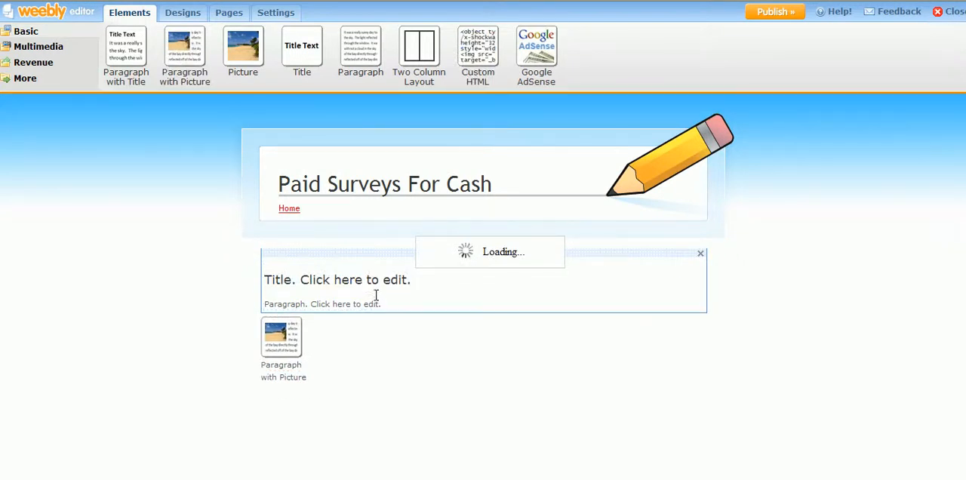
pyautogui.scroll(-3, 375, 283)
pyautogui.scroll(3, 375, 277)
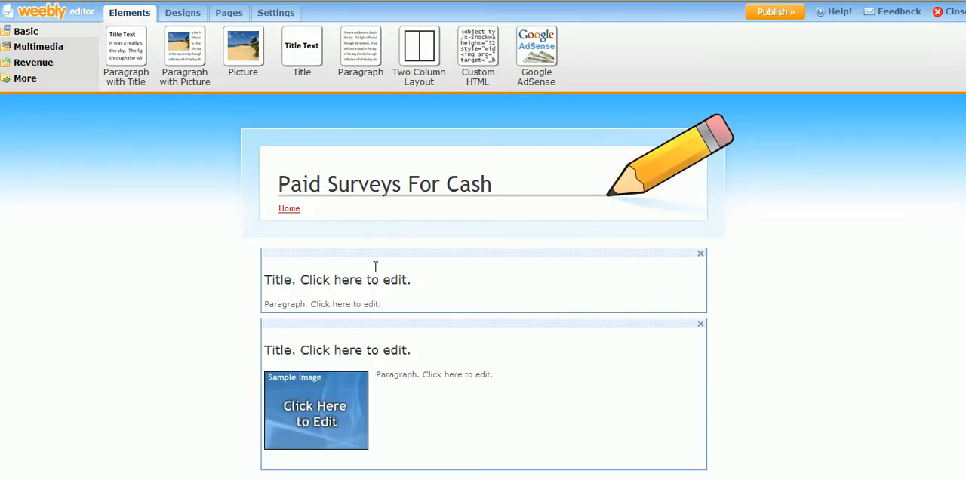
# - Delete the Paragraph with Title element above the picture paragraph and confirm its removal
pyautogui.click(701, 254)
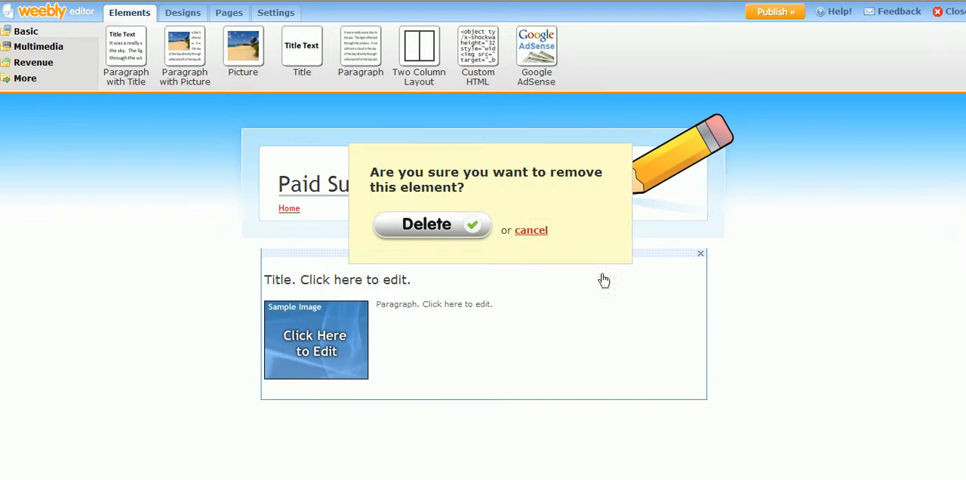
pyautogui.click(450, 235)
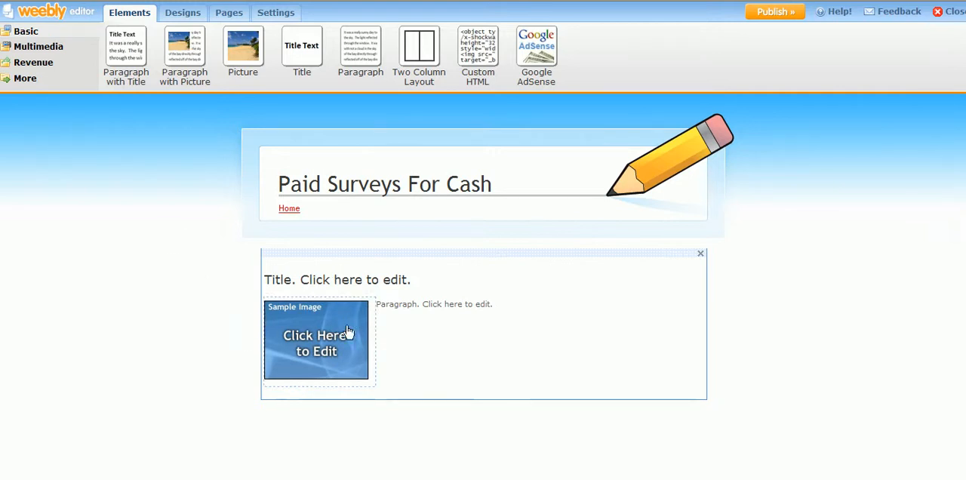
# - Add a YouTube Video multimedia element below the picture paragraph on the home page
pyautogui.click(17, 48)
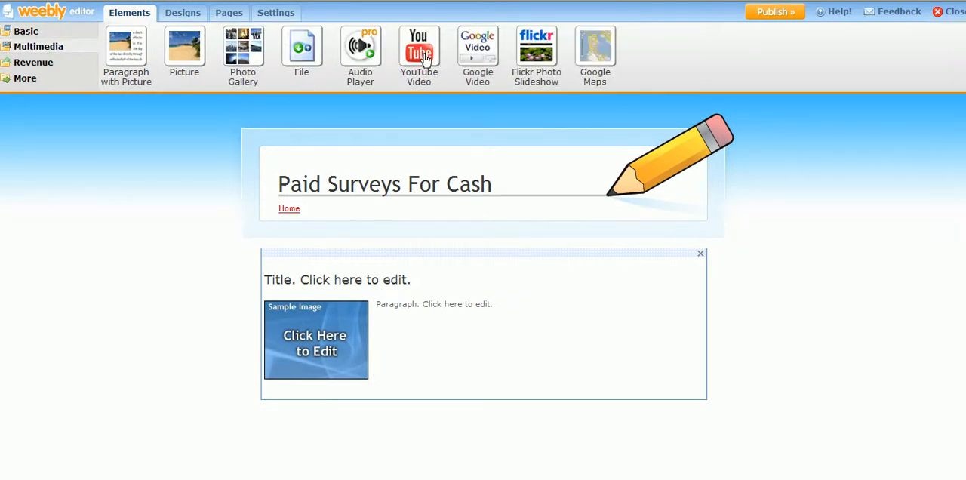
pyautogui.moveTo(420, 47); pyautogui.dragTo(360, 427)
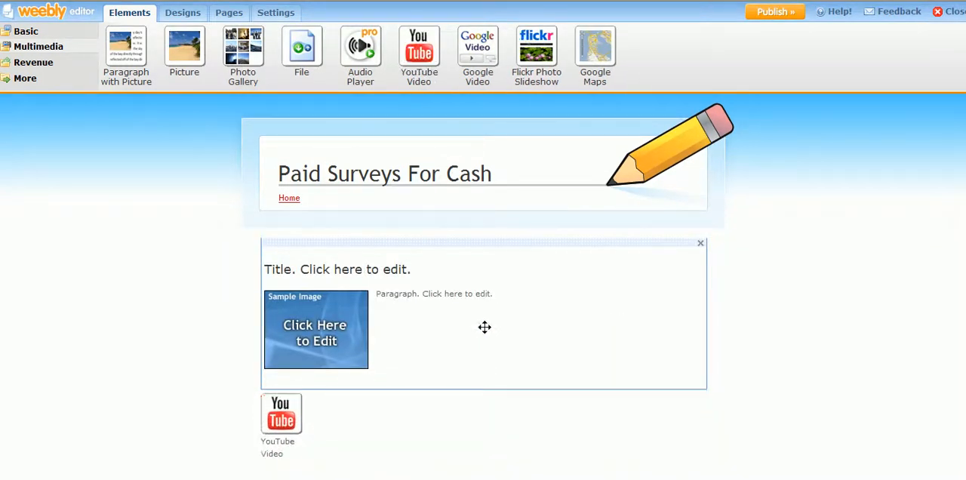
pyautogui.scroll(-1, 487, 267)
pyautogui.scroll(-5, 488, 267)
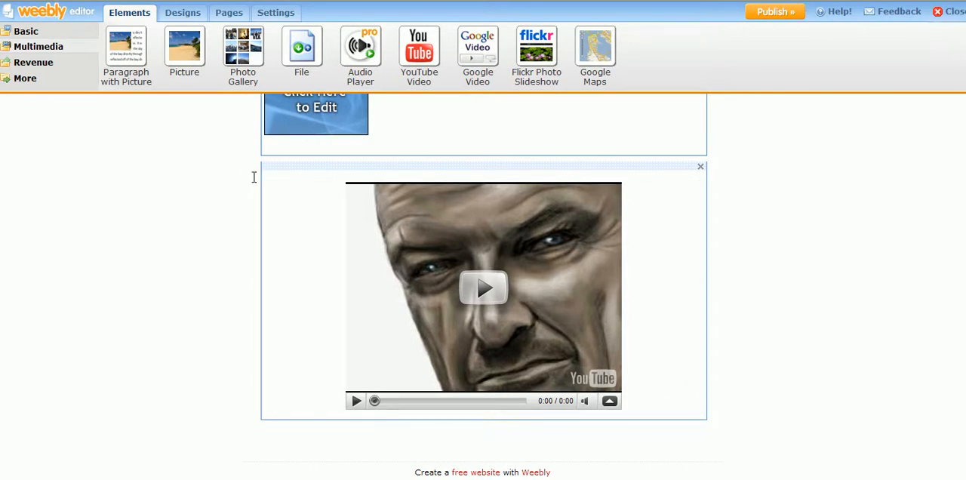
# - Add a Feed Reader element between the picture paragraph and the YouTube video on the home page
pyautogui.click(23, 78)
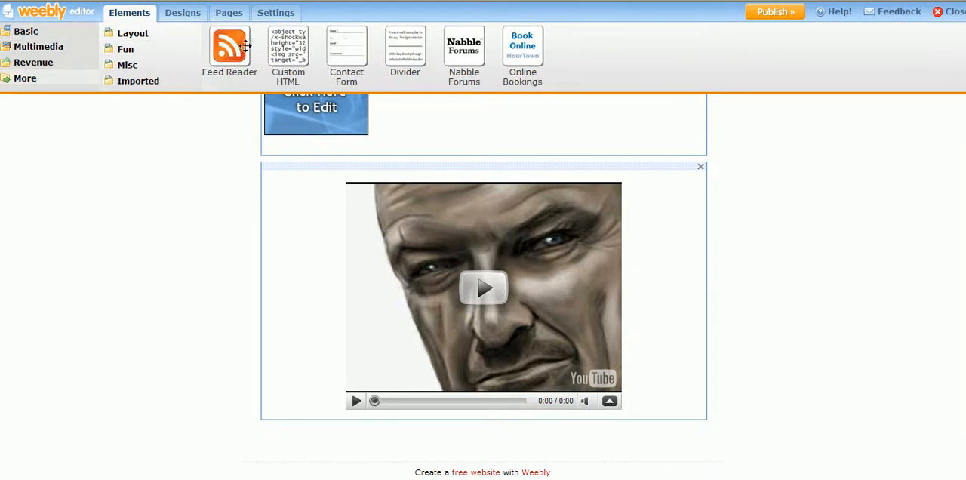
pyautogui.moveTo(231, 45); pyautogui.dragTo(489, 380)
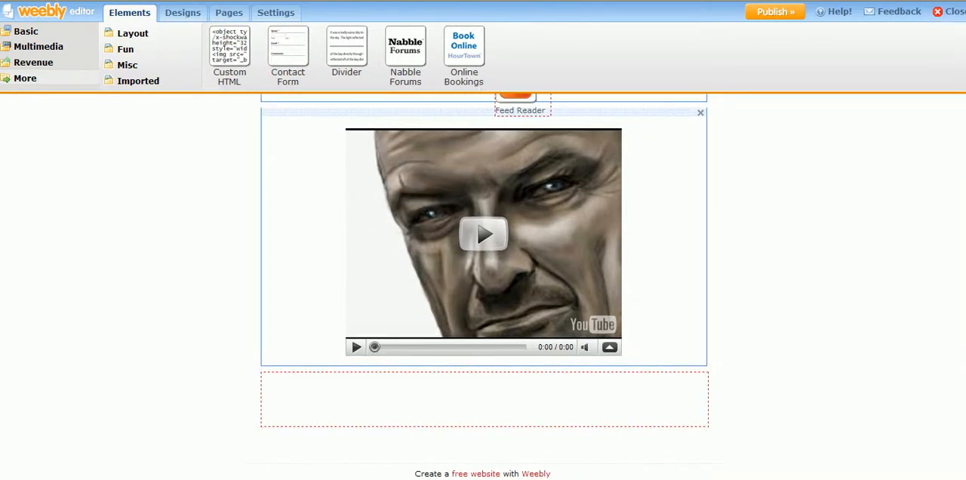
pyautogui.moveTo(379, 437); pyautogui.dragTo(461, 422)
pyautogui.click(486, 479)
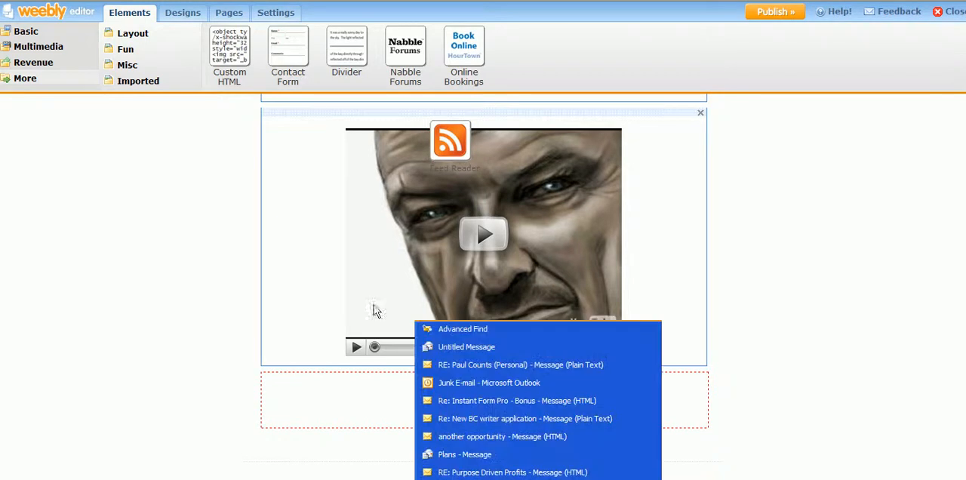
pyautogui.click(485, 156)
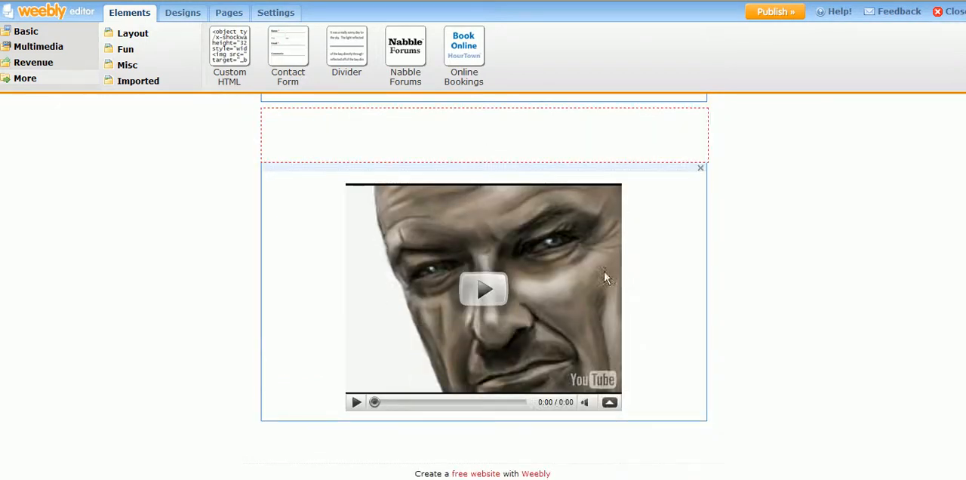
pyautogui.click(542, 133)
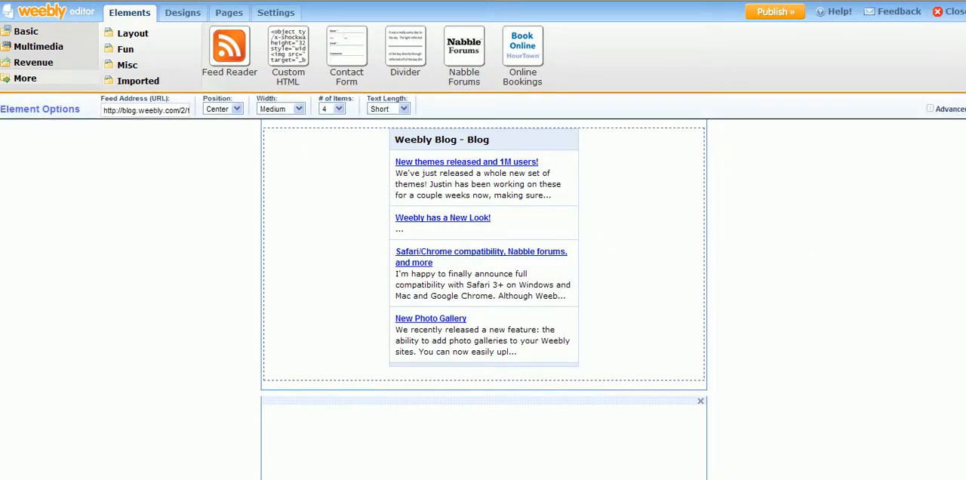
pyautogui.click(964, 215)
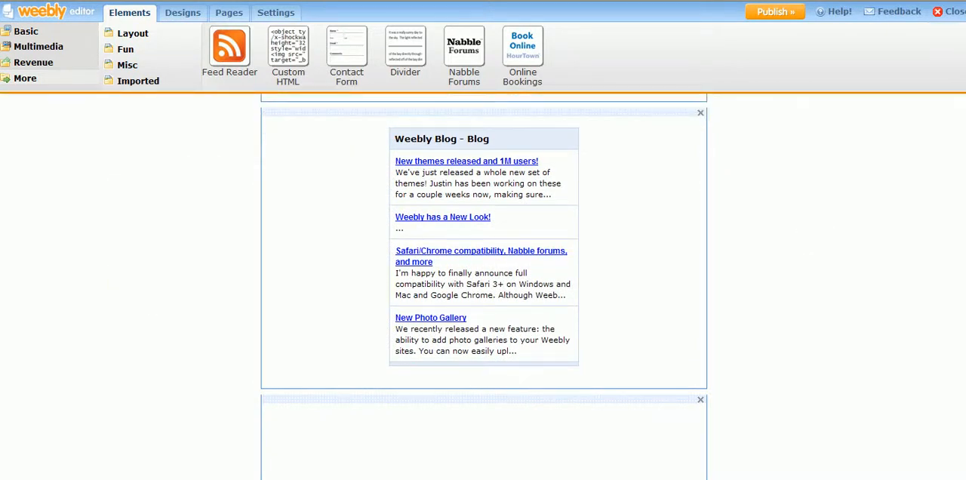
# - Review the home page's layout from the header down to the YouTube video
pyautogui.scroll(4, 961, 366)
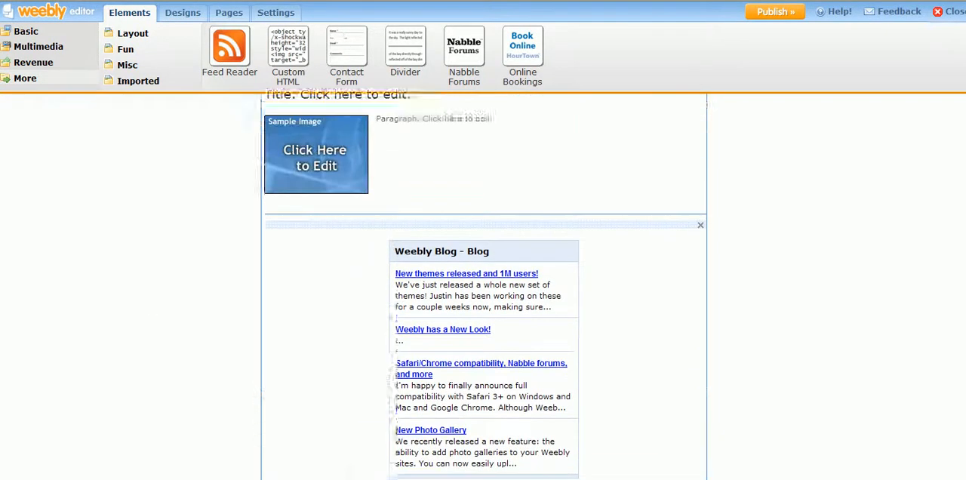
pyautogui.scroll(-6, 961, 366)
pyautogui.scroll(-1, 960, 365)
pyautogui.scroll(6, 961, 366)
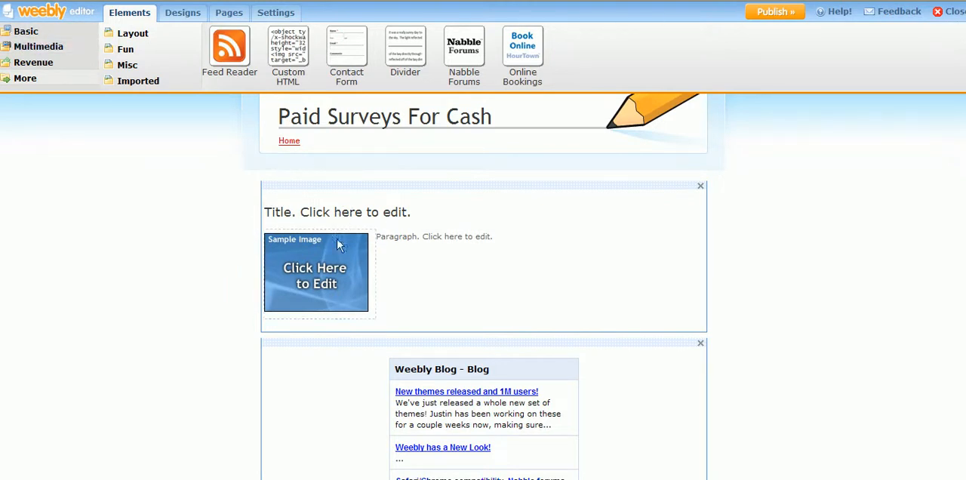
pyautogui.scroll(-2, 506, 219)
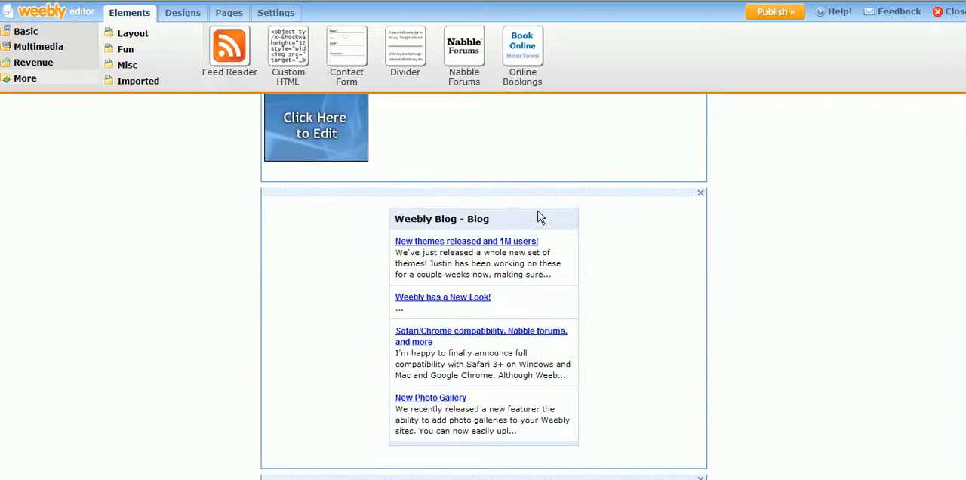
pyautogui.scroll(-3, 541, 214)
pyautogui.scroll(-1, 541, 214)
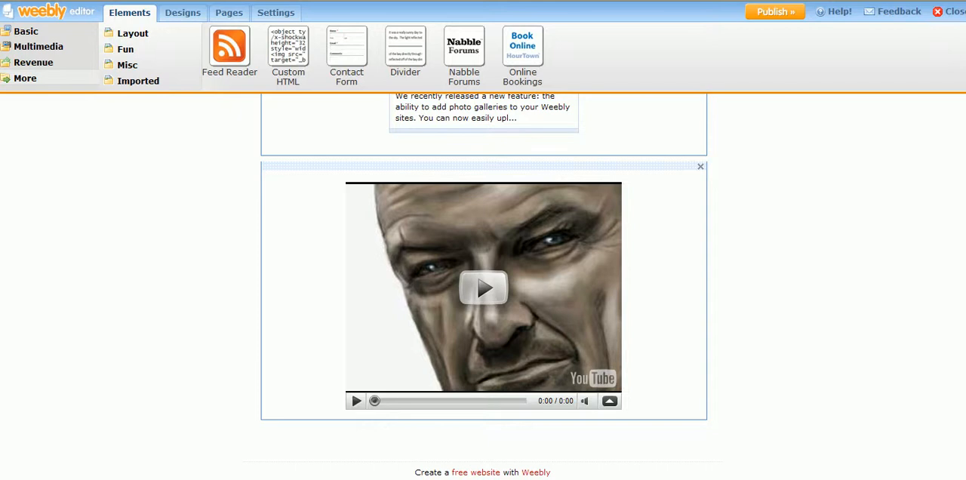
pyautogui.scroll(8, 483, 287)
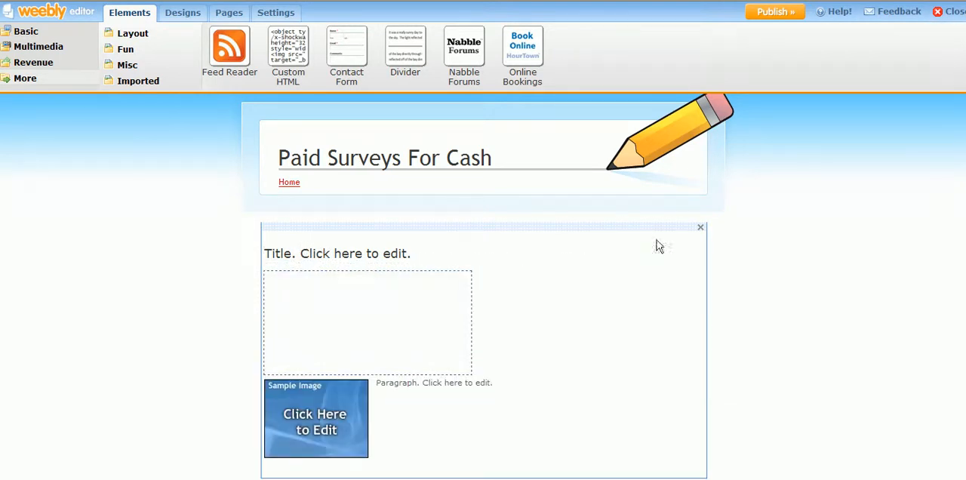
# - Switch to the article-1 document in Notepad and copy its headline "Paid Surveys For Cash - Is It Really Possible?"
pyautogui.click(520, 249)
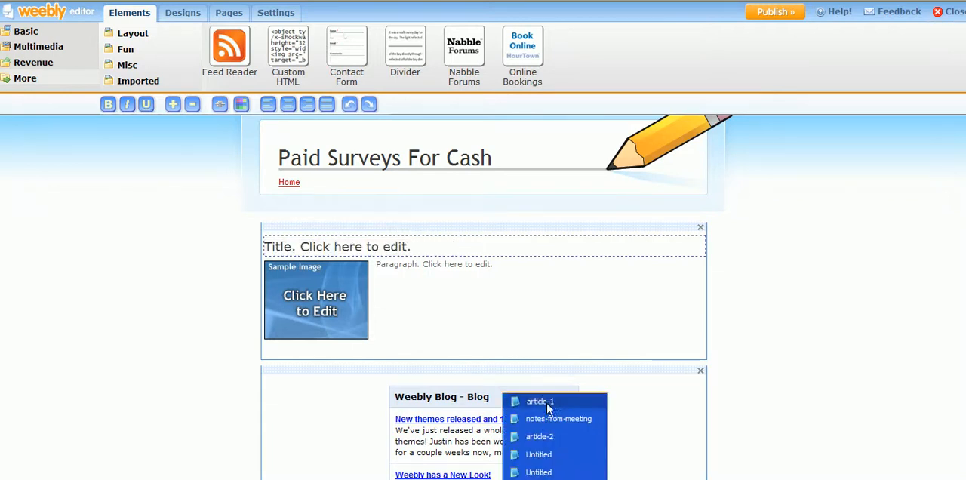
pyautogui.click(551, 394)
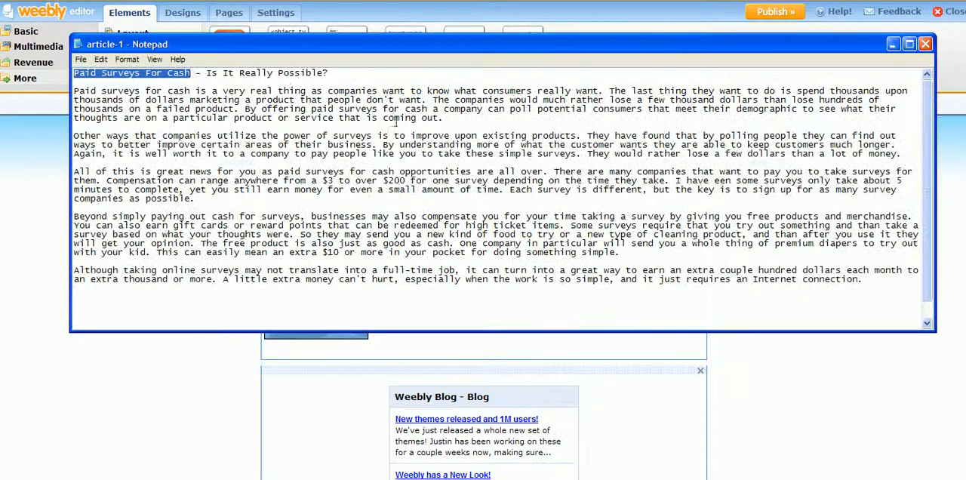
pyautogui.click(332, 72)
pyautogui.click(86, 82)
pyautogui.moveTo(86, 82); pyautogui.dragTo(27, 76)
pyautogui.hotkey('ctrl', 'c')
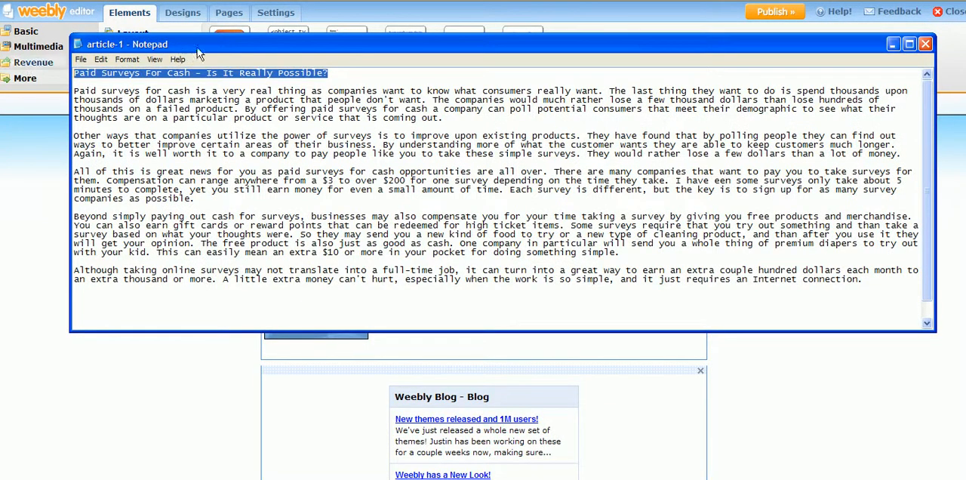
# - Replace the picture paragraph's title placeholder in Weebly with "Paid Surveys For Cash - Is It Really Possible?"
pyautogui.click(120, 363)
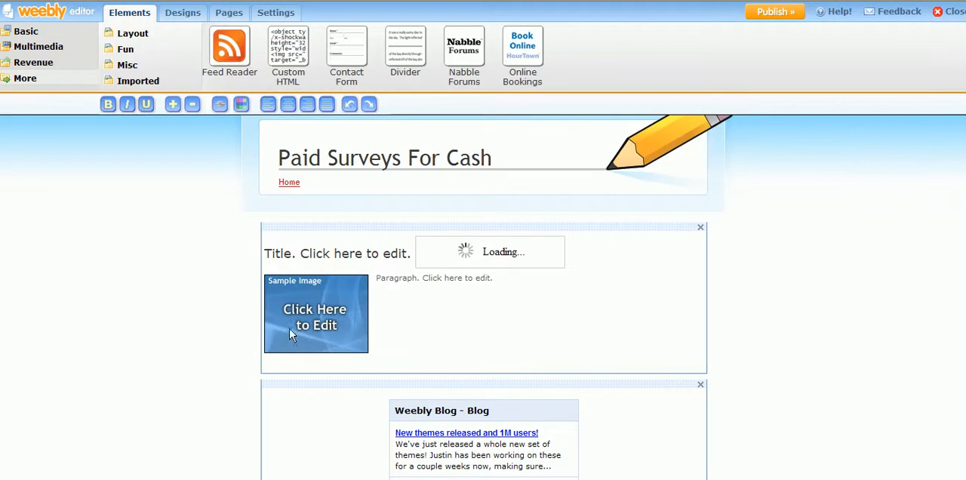
pyautogui.moveTo(436, 250); pyautogui.dragTo(233, 243)
pyautogui.click(286, 254)
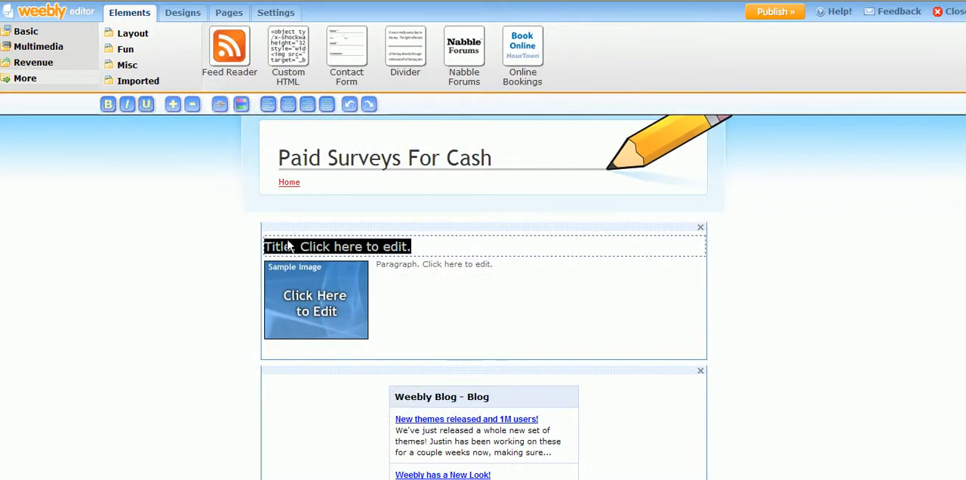
pyautogui.hotkey('ctrl', 'v')
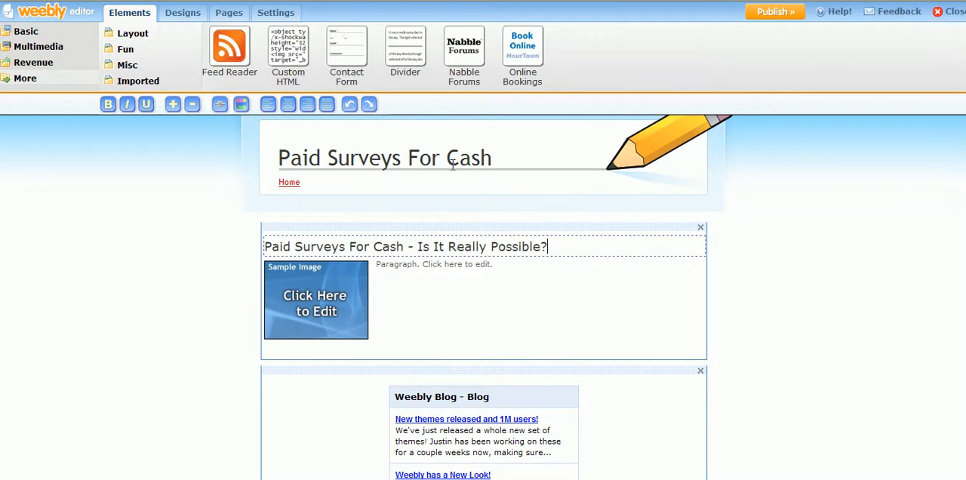
pyautogui.moveTo(571, 249); pyautogui.dragTo(608, 235)
# - Dismiss the sample image's upload and search stock.xchng for "money" photos in a new browser tab
pyautogui.click(322, 302)
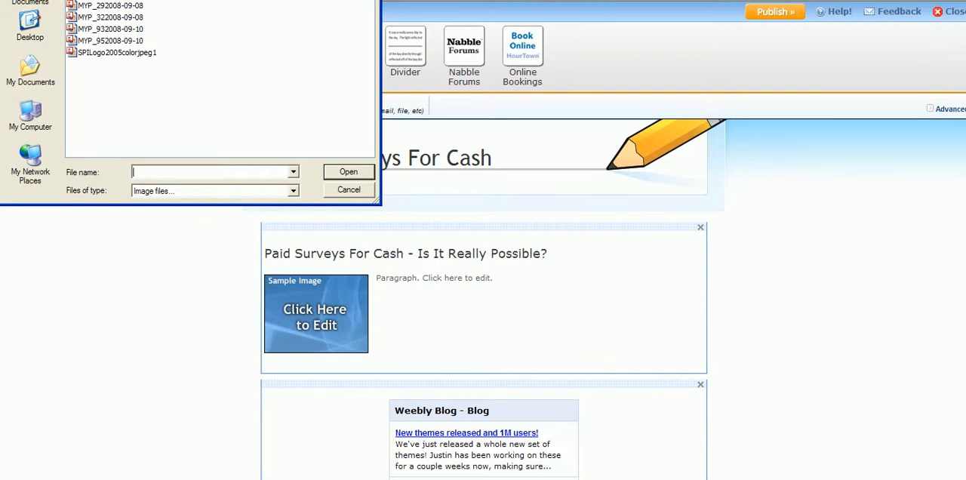
pyautogui.press('Escape')
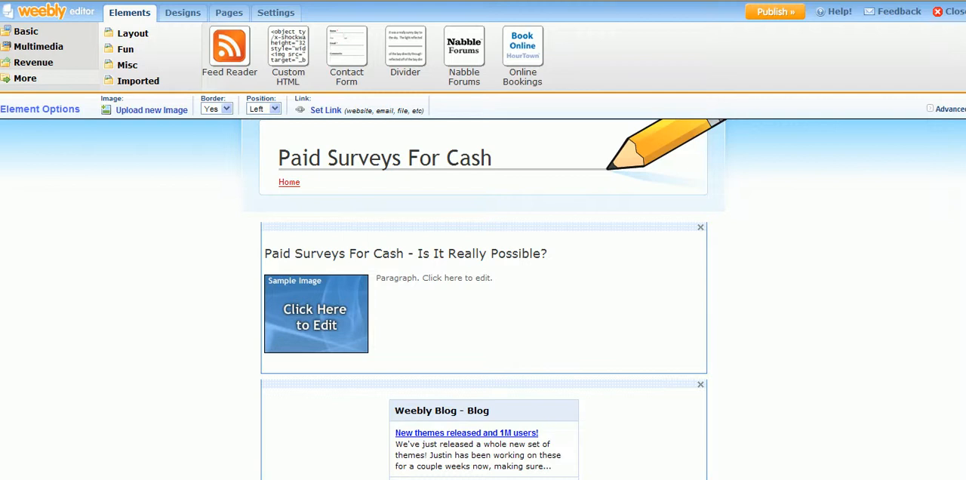
pyautogui.hotkey('ctrl', 't')
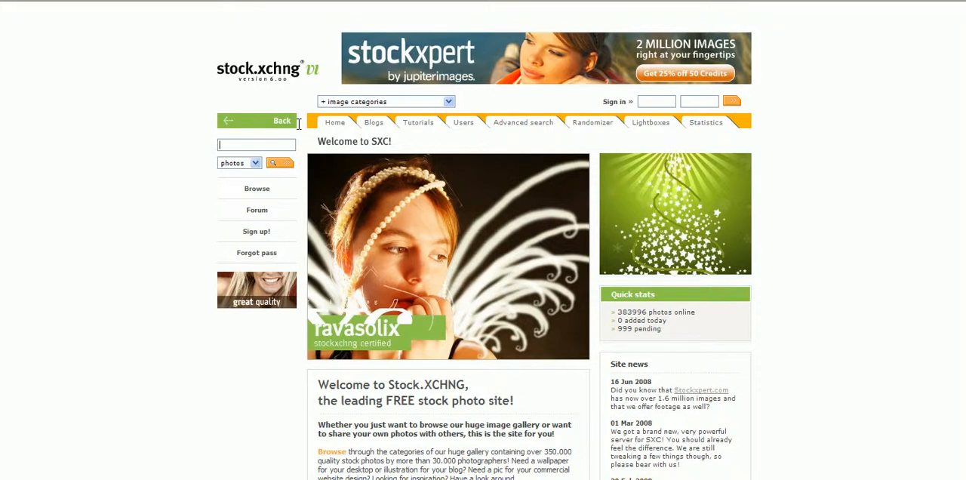
pyautogui.write('money')
pyautogui.click(284, 167)
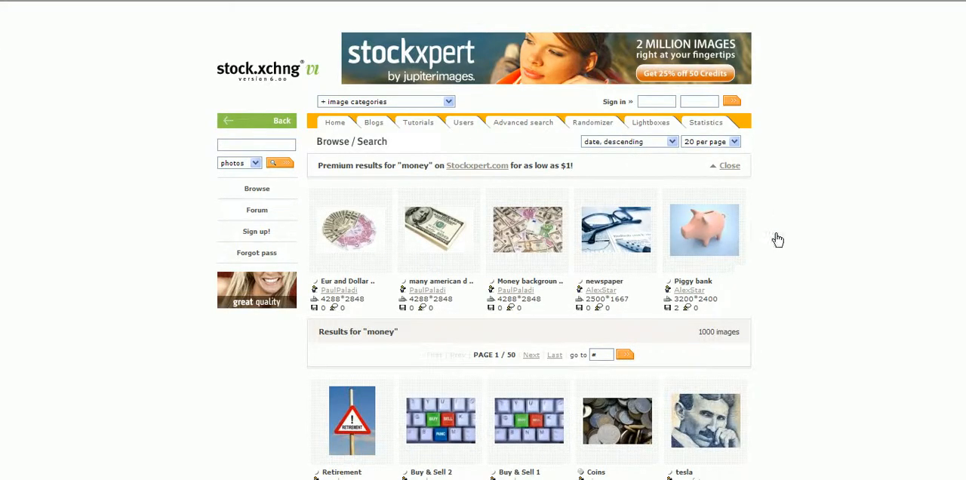
# - Browse the money photo results and open the Twenty Dollar Bill Macro 2 photo
pyautogui.scroll(-2, 821, 234)
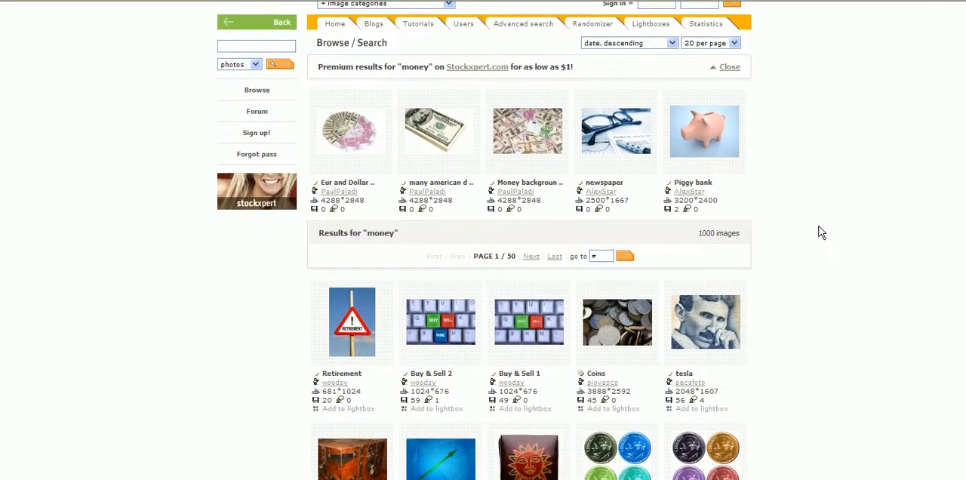
pyautogui.scroll(-3, 821, 232)
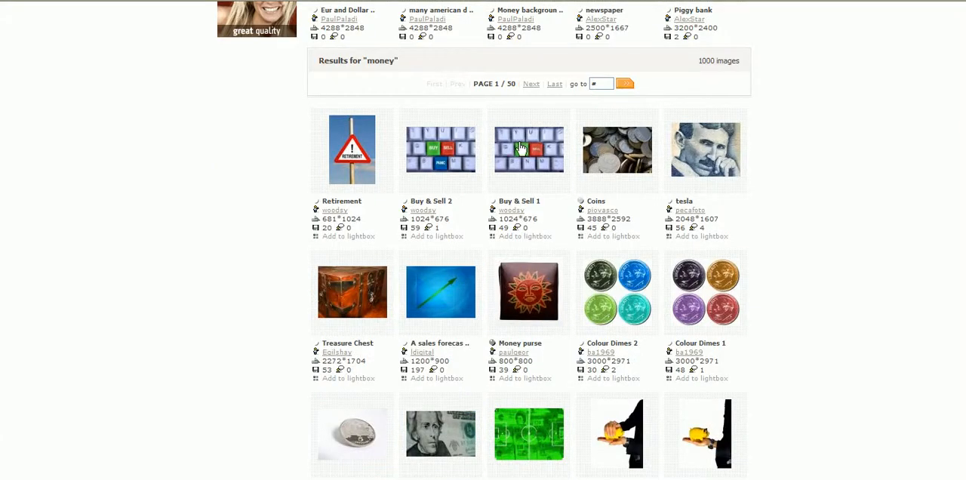
pyautogui.moveTo(520, 148)
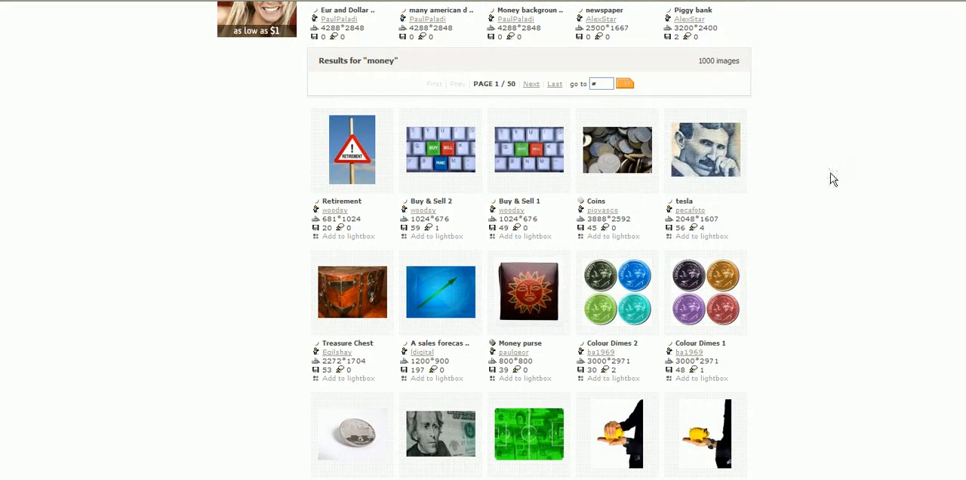
pyautogui.scroll(-4, 516, 177)
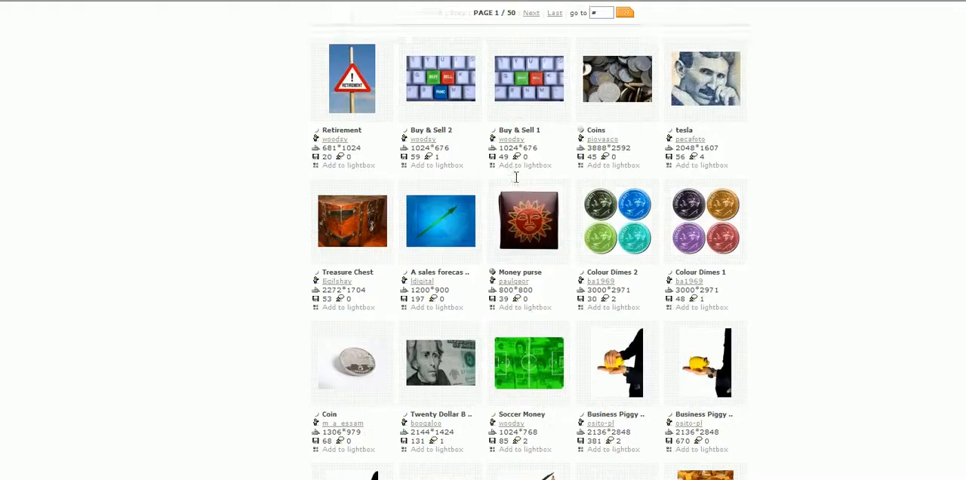
pyautogui.scroll(-1, 523, 218)
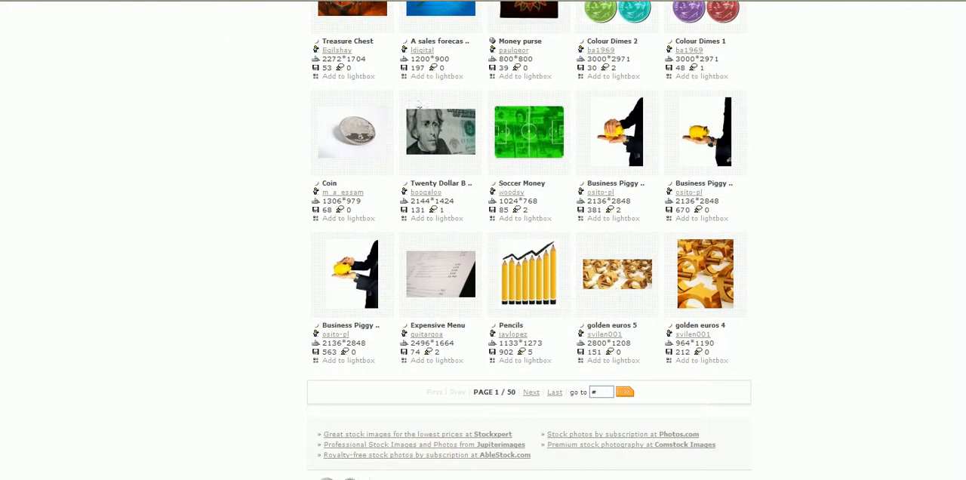
pyautogui.moveTo(434, 131)
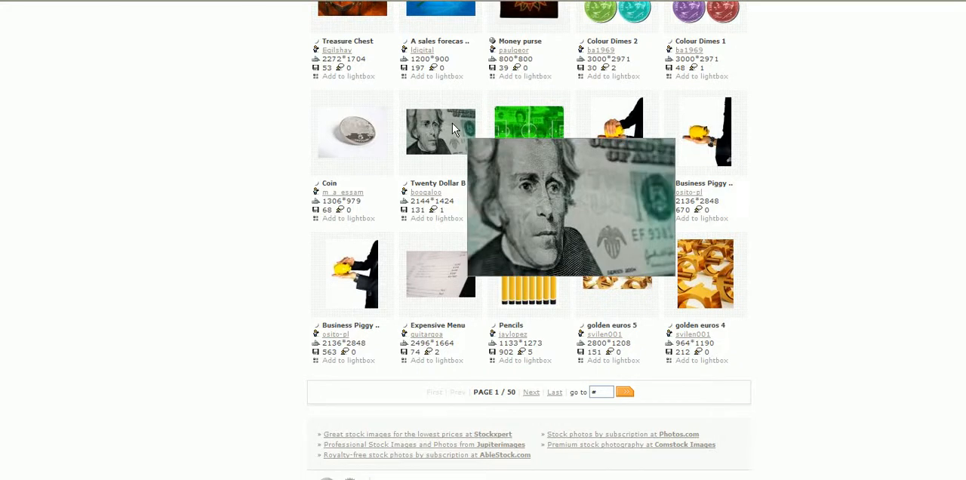
pyautogui.click(452, 130)
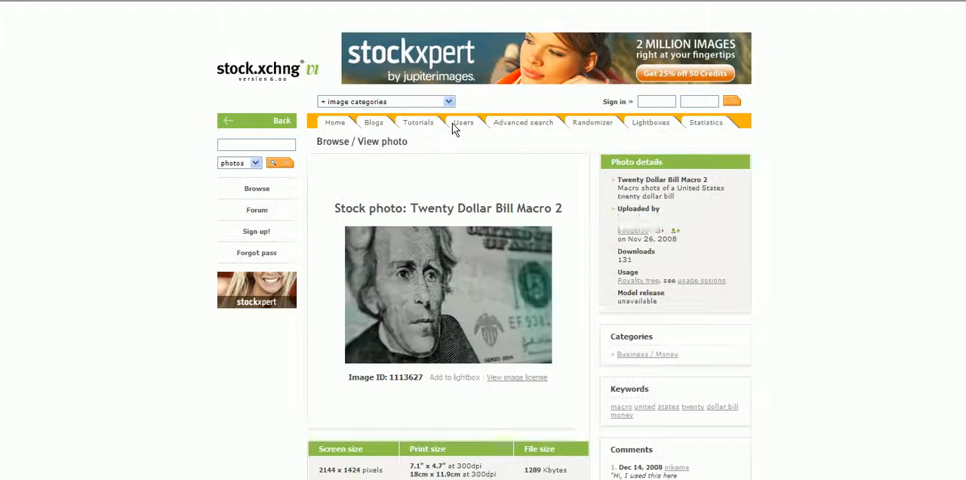
# - Save the twenty dollar bill picture to the computer under its suggested file name
pyautogui.rightClick(435, 318)
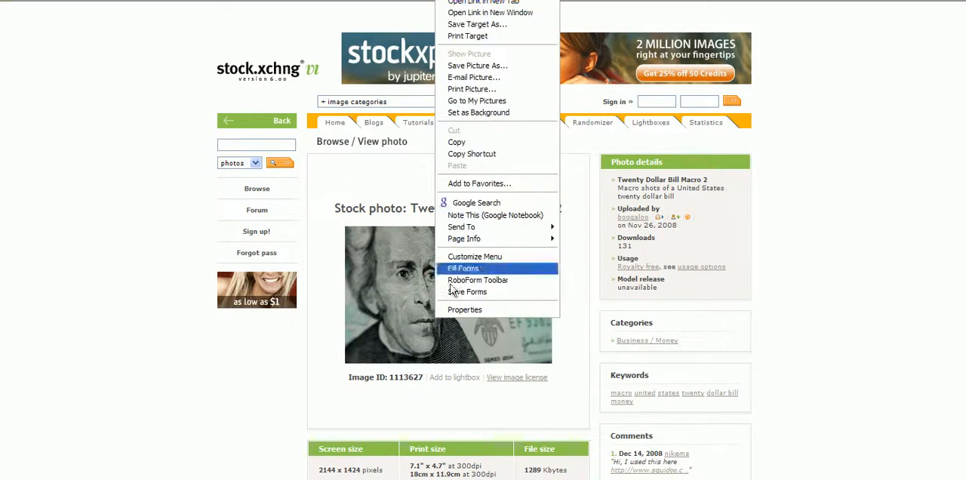
pyautogui.click(496, 66)
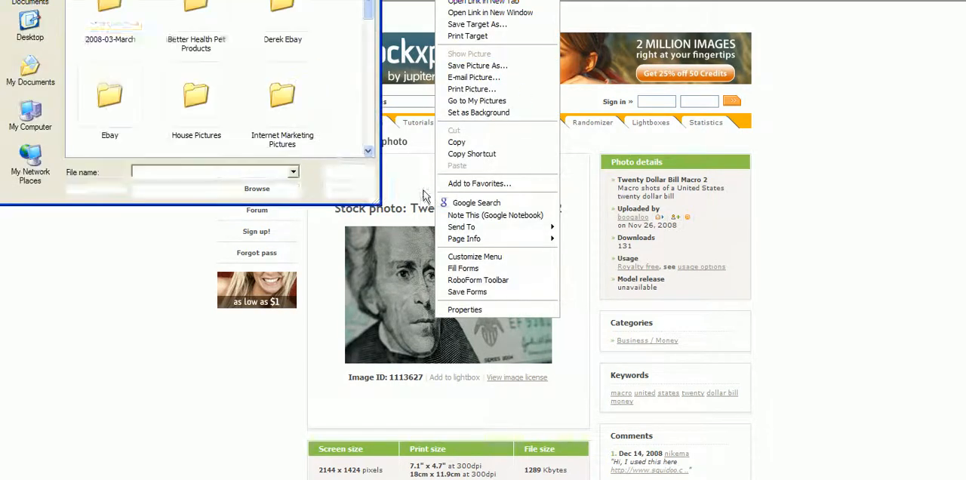
pyautogui.click(346, 172)
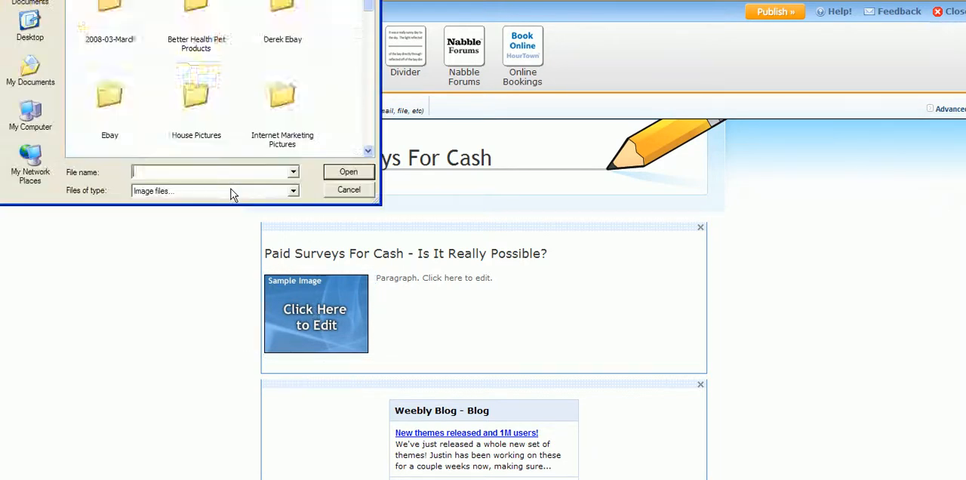
# - Replace the sample image in the Weebly picture paragraph with the file 1113627_twenty_dollar_bill_macro_2
pyautogui.moveTo(366, 2); pyautogui.dragTo(354, 90)
pyautogui.click(110, 23)
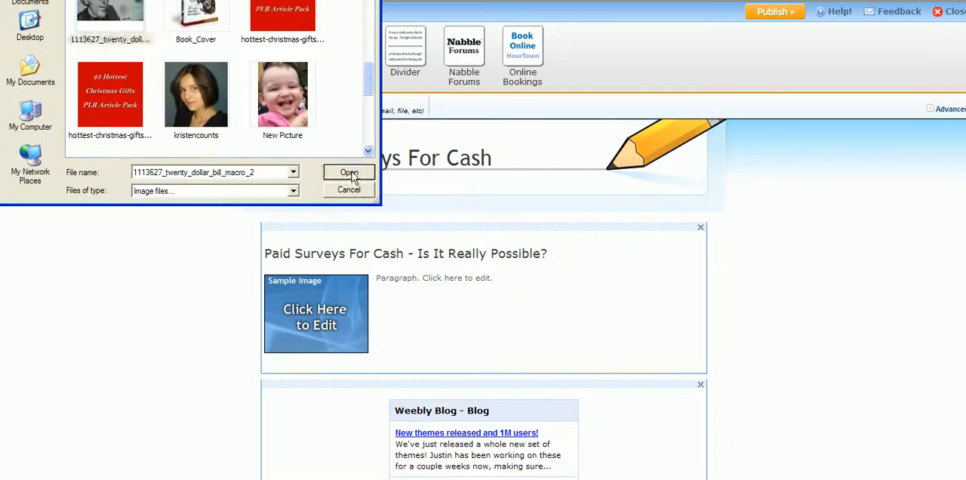
pyautogui.click(350, 173)
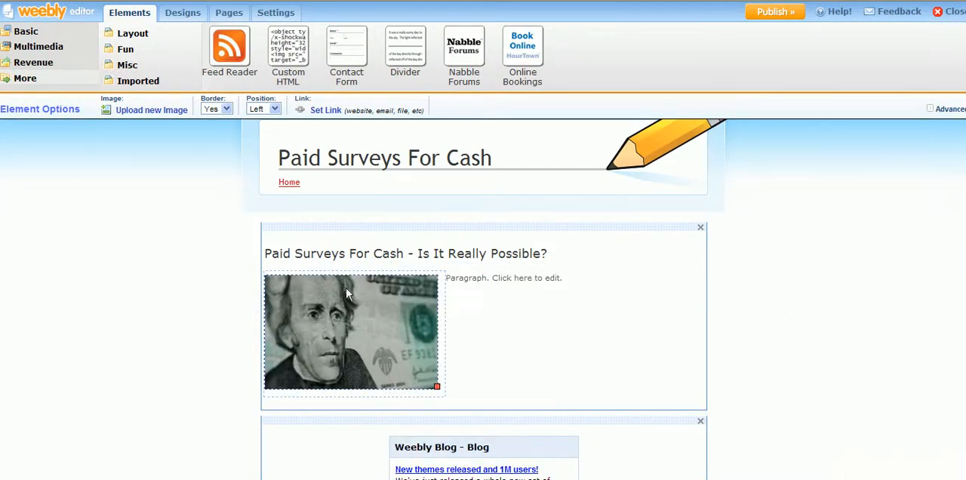
# - Open the placeholder paragraph beside the picture for editing and copy the article's body text, without its title, from article-1 in Notepad
pyautogui.click(509, 280)
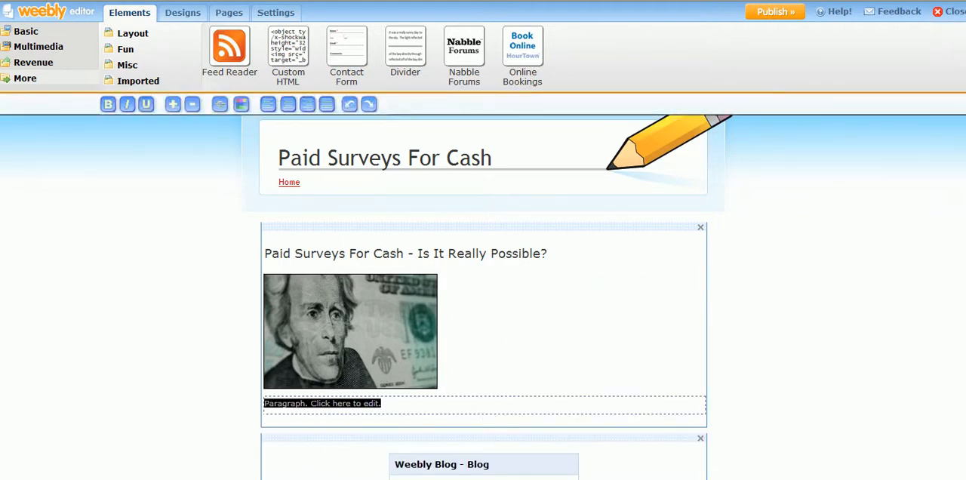
pyautogui.click(563, 476)
pyautogui.click(565, 401)
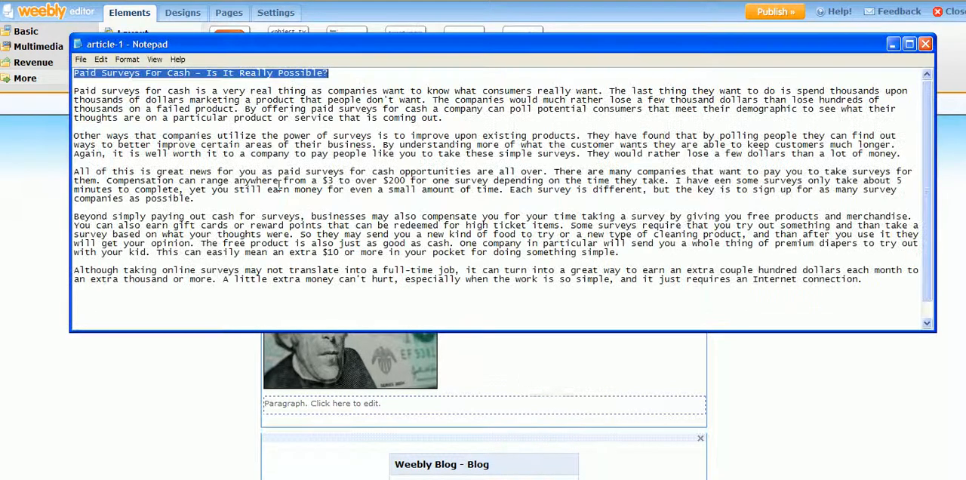
pyautogui.click(73, 91)
pyautogui.moveTo(73, 92); pyautogui.dragTo(913, 285)
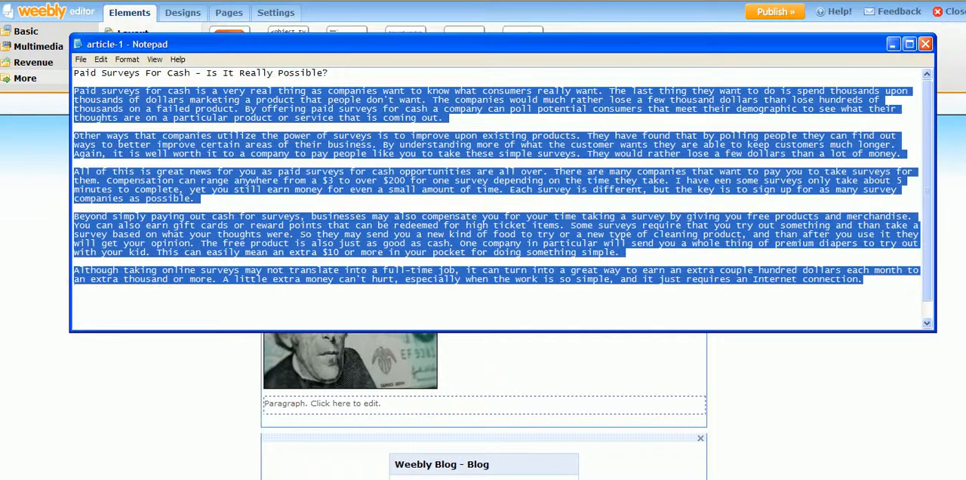
pyautogui.rightClick(516, 223)
pyautogui.click(546, 261)
pyautogui.rightClick(534, 229)
pyautogui.click(550, 265)
# - Replace the placeholder paragraph beside the twenty dollar bill picture with the copied article text
pyautogui.click(400, 406)
pyautogui.moveTo(391, 401); pyautogui.dragTo(253, 396)
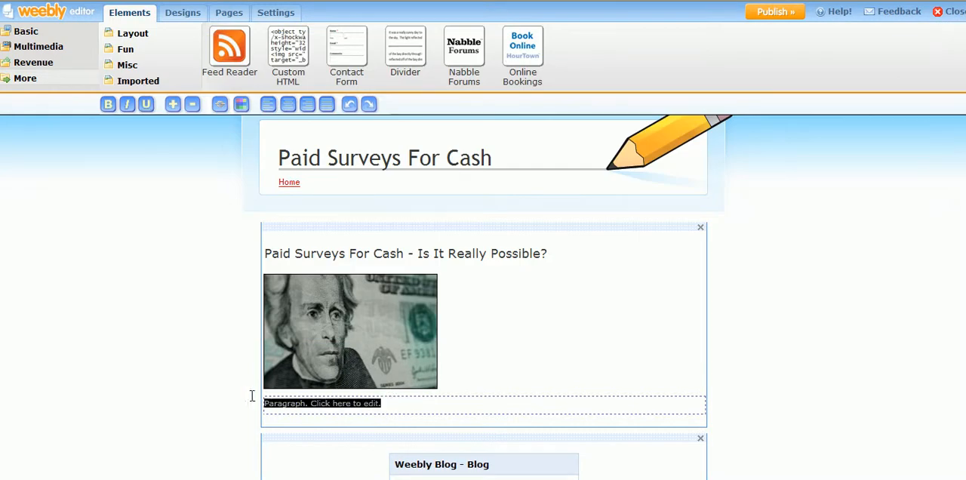
pyautogui.rightClick(291, 406)
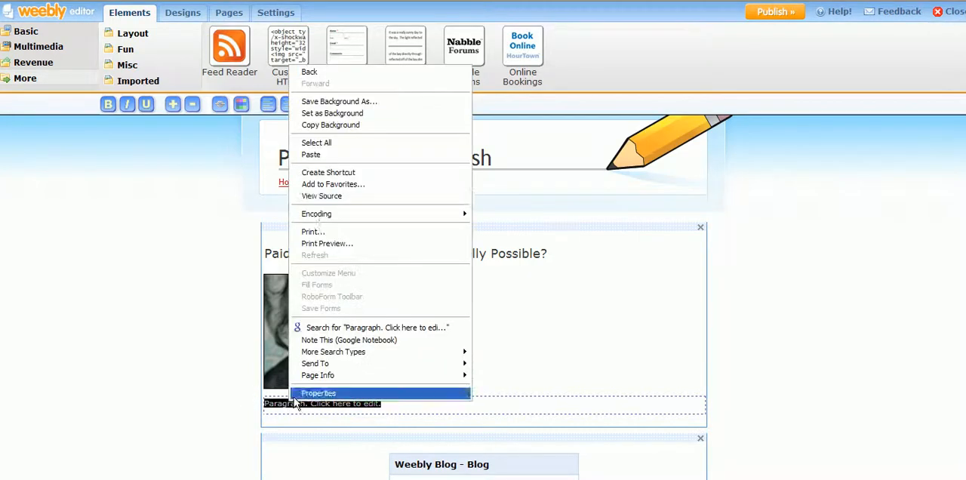
pyautogui.click(332, 154)
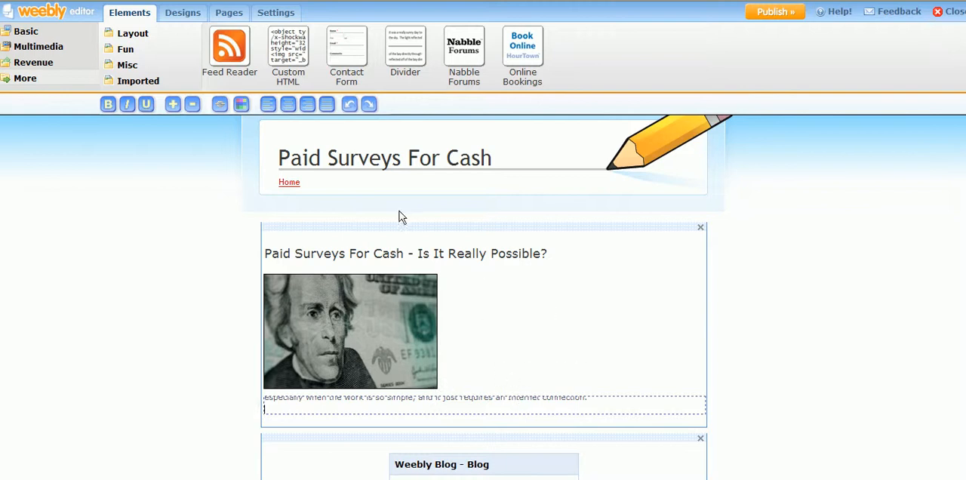
pyautogui.click(578, 230)
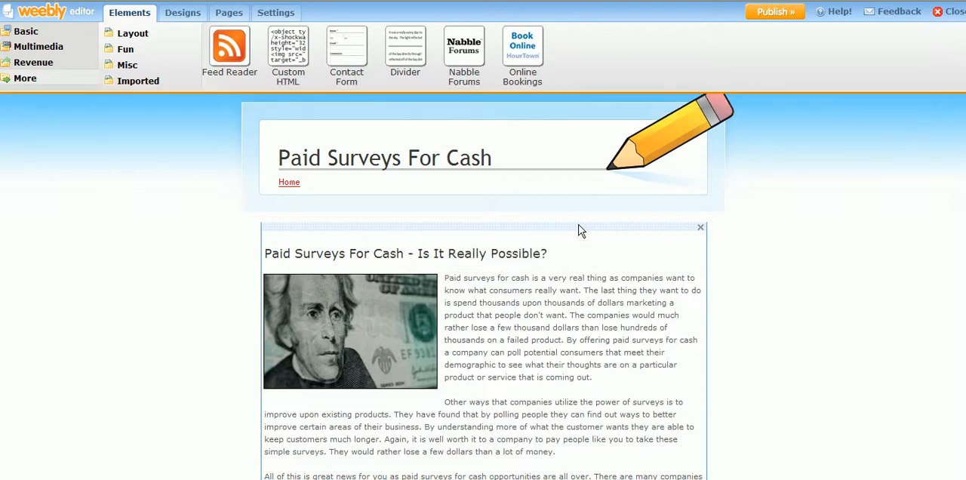
# - Review the pasted article from start to end and look for a suitable spot for a call-to-action line
pyautogui.scroll(-3, 619, 294)
pyautogui.scroll(-2, 619, 294)
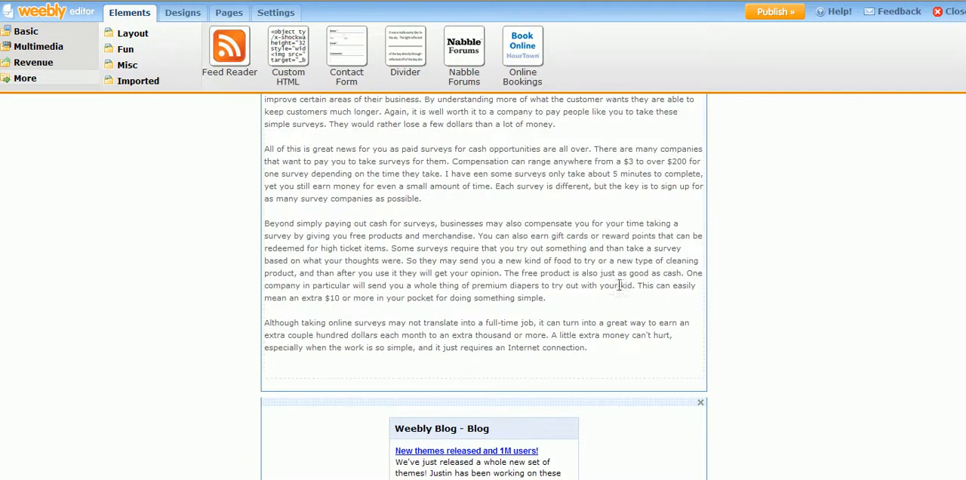
pyautogui.scroll(5, 620, 276)
pyautogui.scroll(-1, 618, 268)
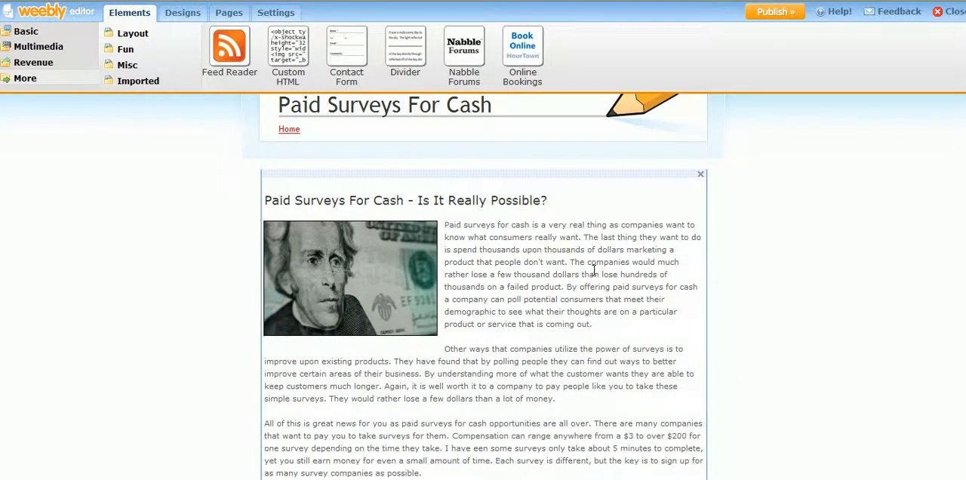
pyautogui.click(592, 270)
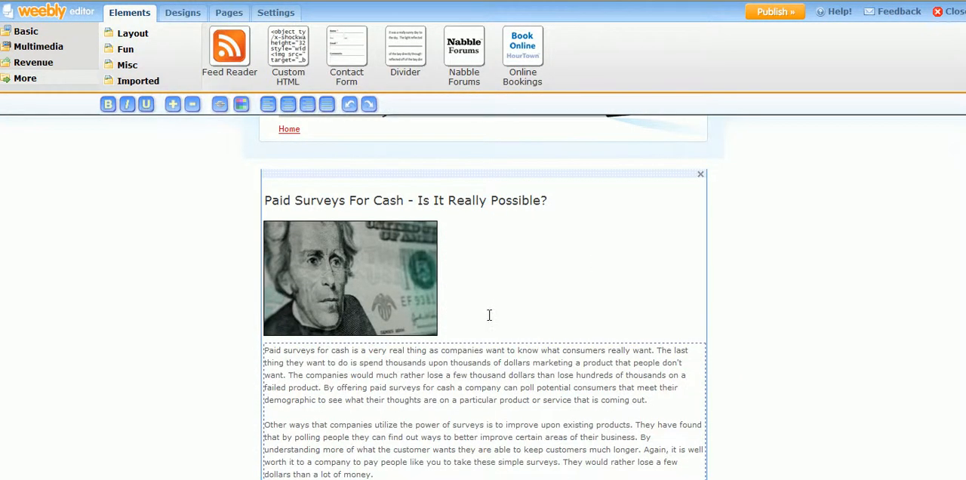
pyautogui.scroll(-2, 489, 315)
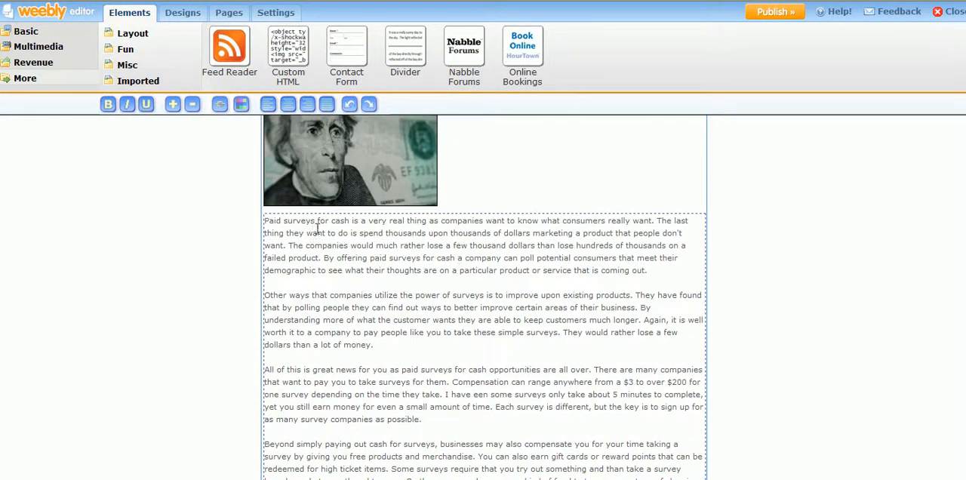
pyautogui.scroll(-2, 501, 253)
pyautogui.moveTo(388, 290); pyautogui.dragTo(417, 283)
pyautogui.click(477, 297)
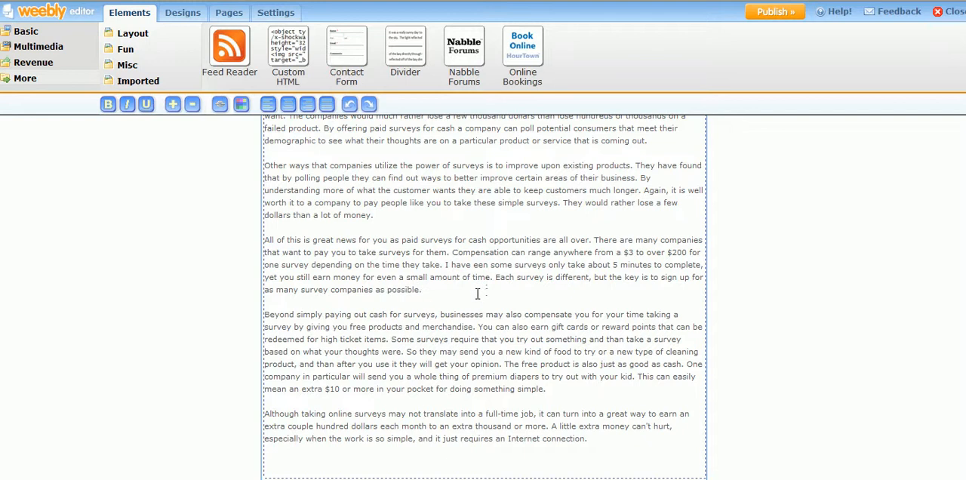
pyautogui.scroll(3, 486, 277)
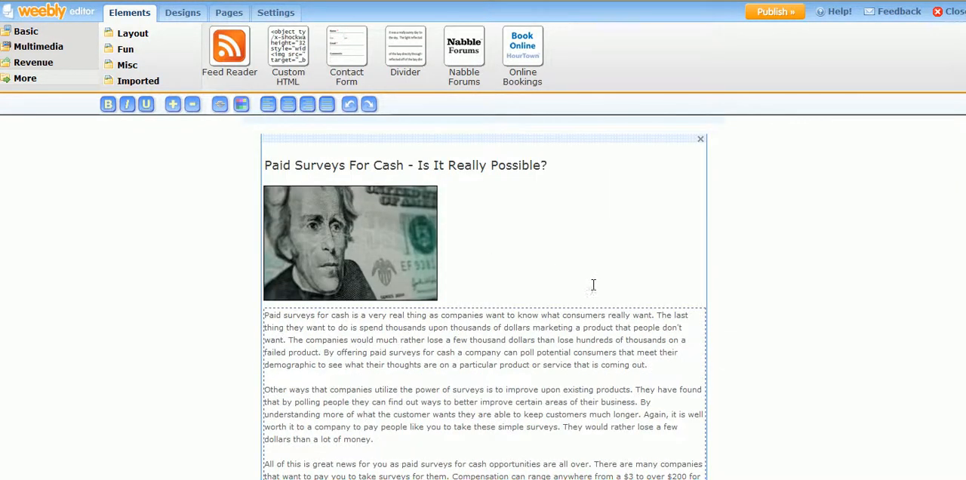
# - Insert the bold line "Click Here To Discover The Truth Behind Making Money Online With Surveys" below the article's first paragraph
pyautogui.click(661, 364)
pyautogui.press('Return')
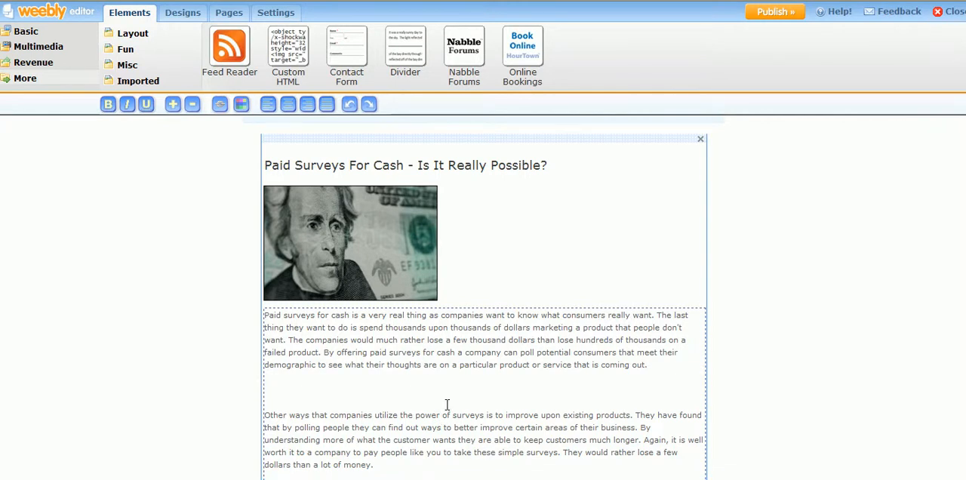
pyautogui.write('To ')
pyautogui.write('Buy ')
pyautogui.write('Paid')
pyautogui.press('BackSpace')
pyautogui.press('BackSpace')
pyautogui.press('BackSpace')
pyautogui.press('BackSpace')
pyautogui.press('BackSpace')
pyautogui.press('BackSpace')
pyautogui.press('BackSpace')
pyautogui.press('BackSpace')
pyautogui.press('BackSpace')
pyautogui.press('BackSpace')
pyautogui.write('To Discover The Truth Behind Making Money Online With Surveys')
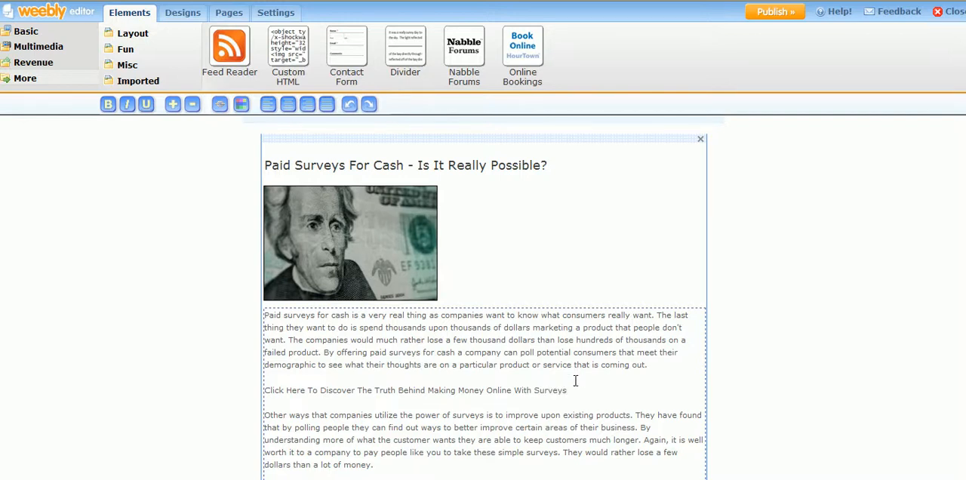
pyautogui.moveTo(571, 390); pyautogui.dragTo(265, 387)
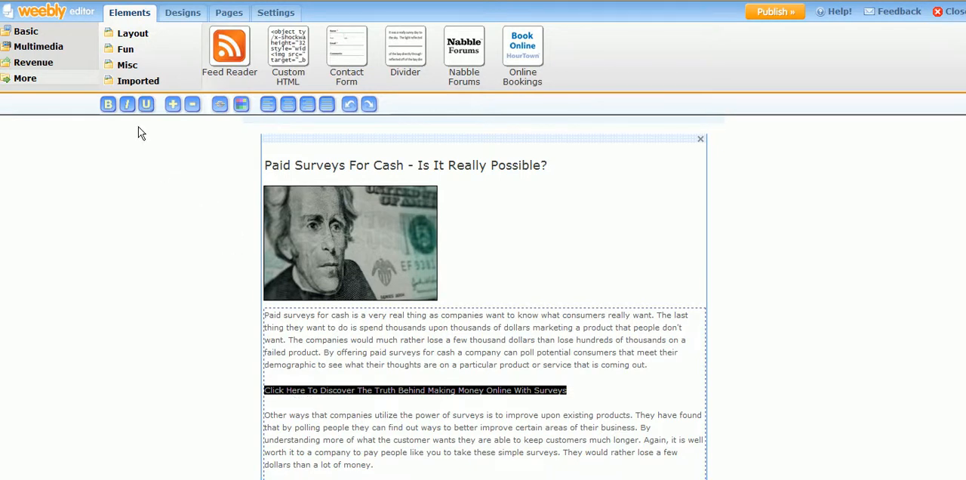
pyautogui.click(108, 106)
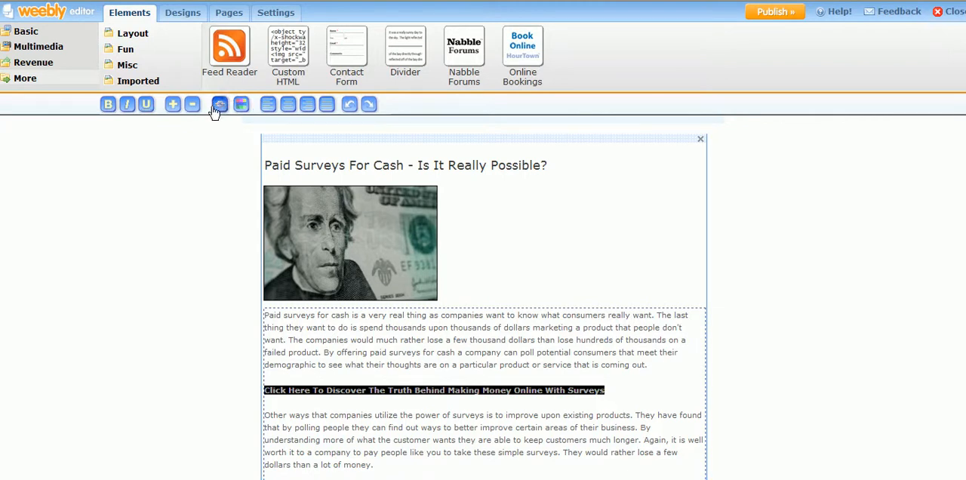
pyautogui.click(220, 107)
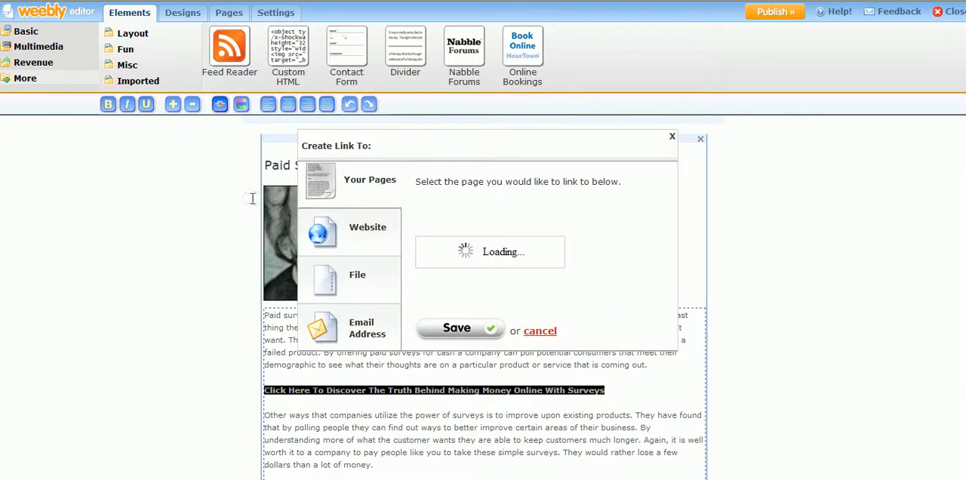
pyautogui.click(342, 232)
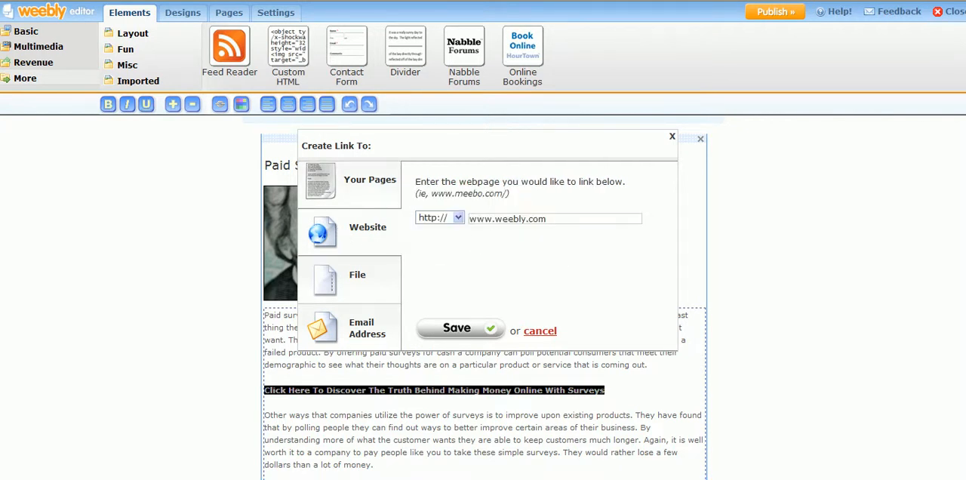
pyautogui.click(561, 478)
pyautogui.click(555, 402)
pyautogui.scroll(-1, 295, 244)
pyautogui.moveTo(240, 315); pyautogui.dragTo(76, 315)
pyautogui.hotkey('ctrl', 'c')
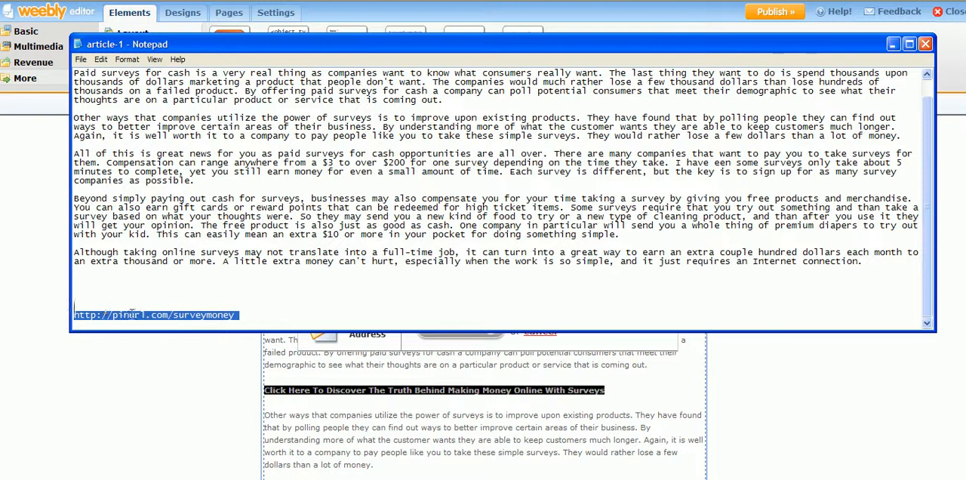
pyautogui.click(213, 337)
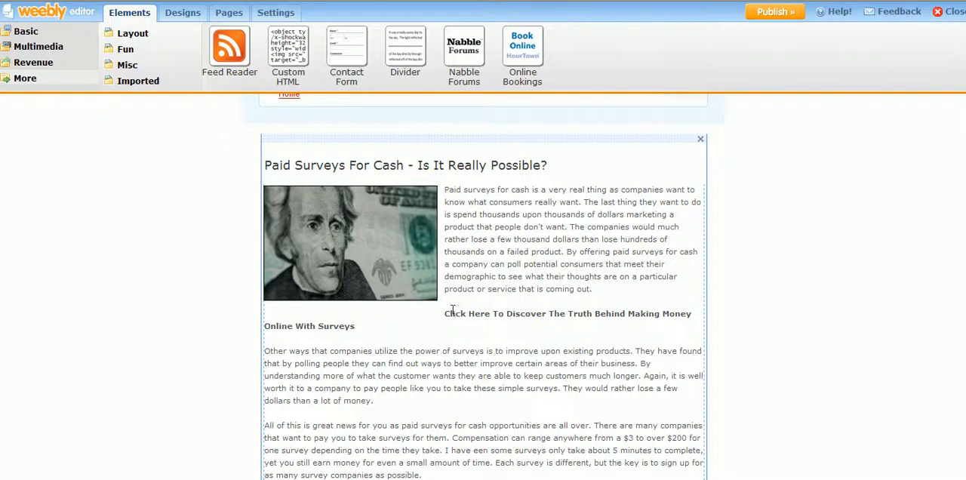
pyautogui.click(590, 279)
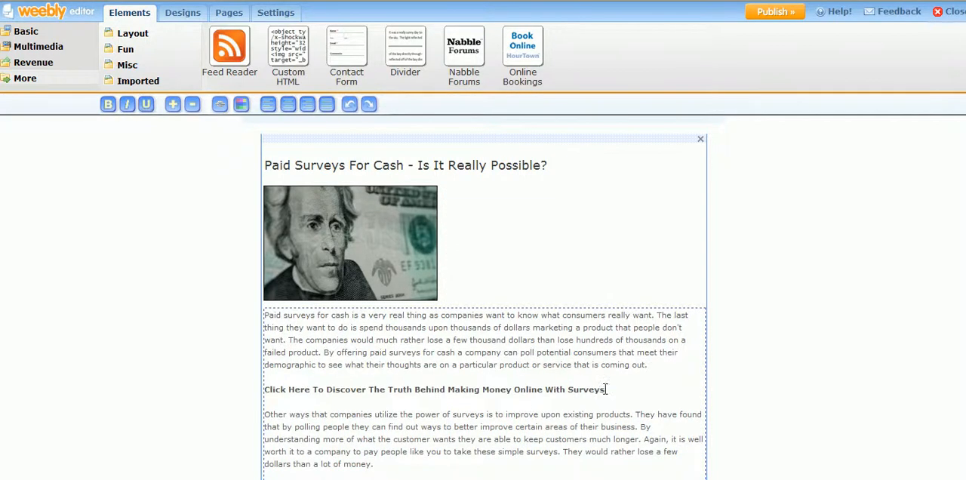
pyautogui.moveTo(606, 389); pyautogui.dragTo(380, 373)
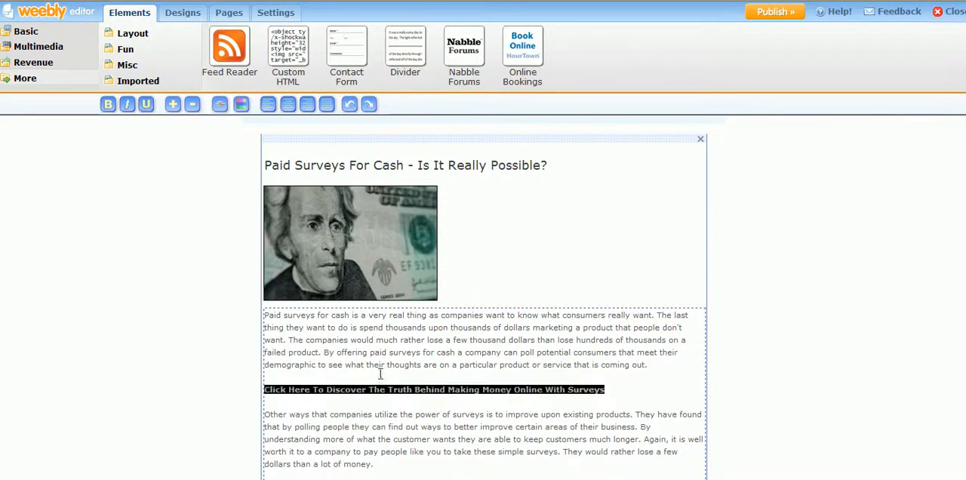
pyautogui.click(219, 106)
pyautogui.click(381, 235)
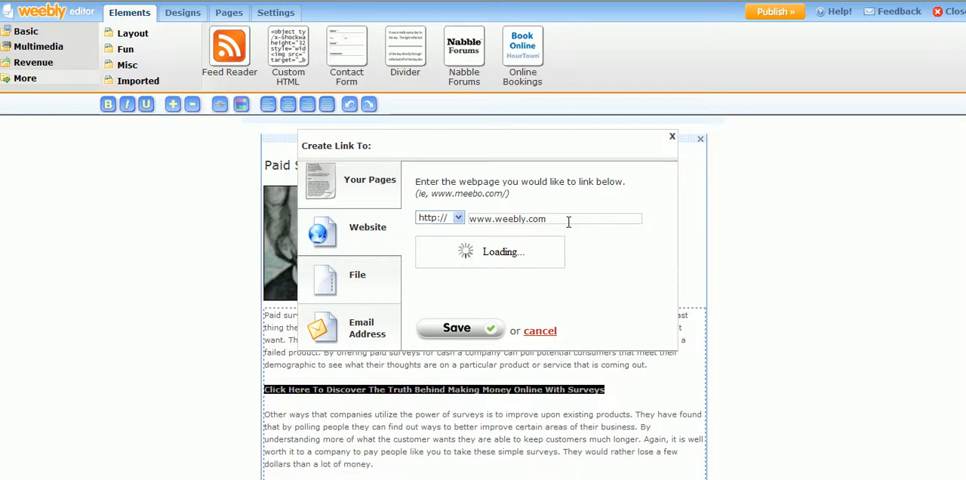
pyautogui.moveTo(569, 219); pyautogui.dragTo(464, 219)
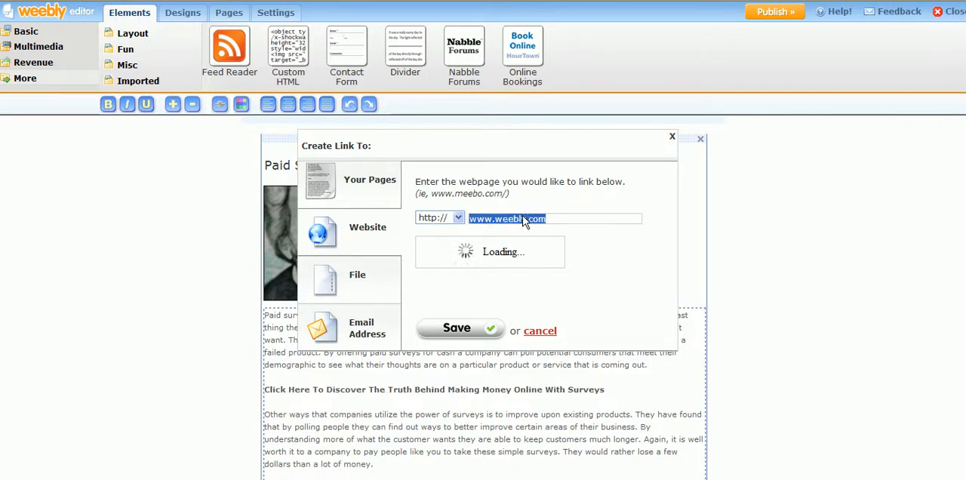
pyautogui.press('BackSpace')
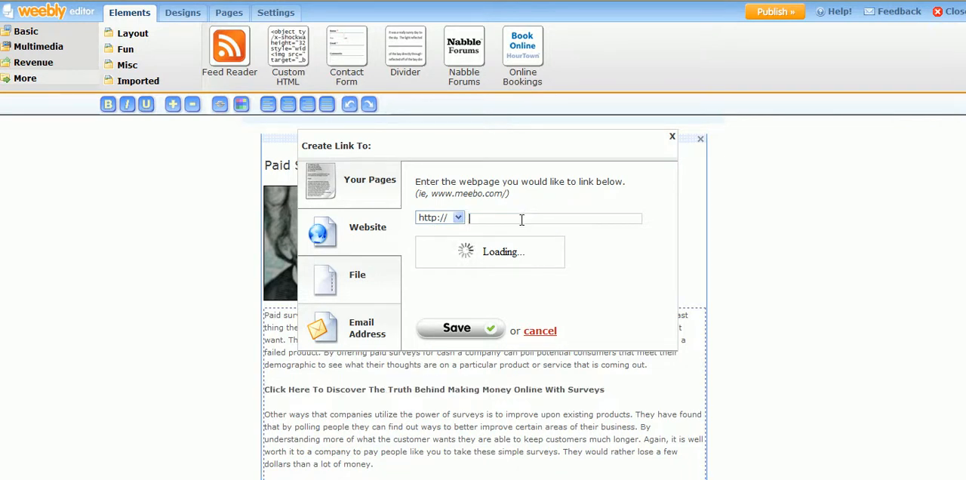
pyautogui.rightClick(505, 216)
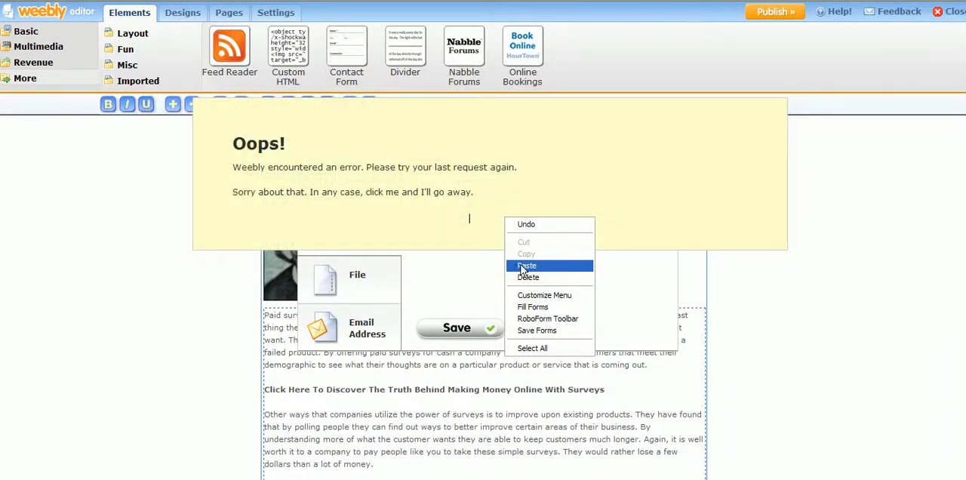
pyautogui.click(540, 223)
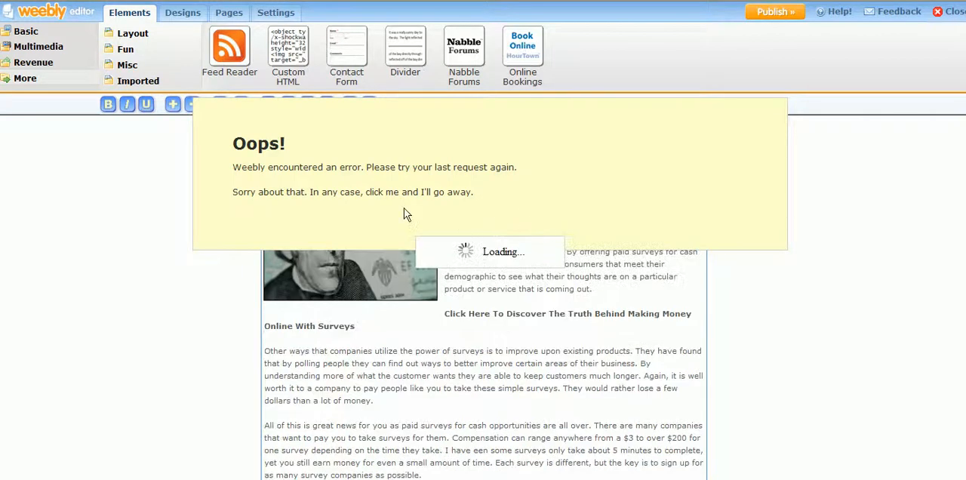
pyautogui.click(244, 172)
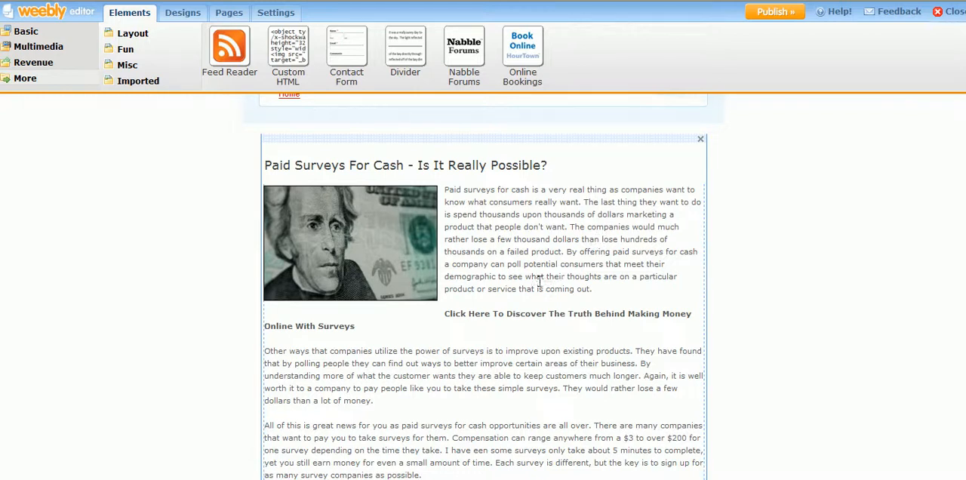
pyautogui.click(515, 237)
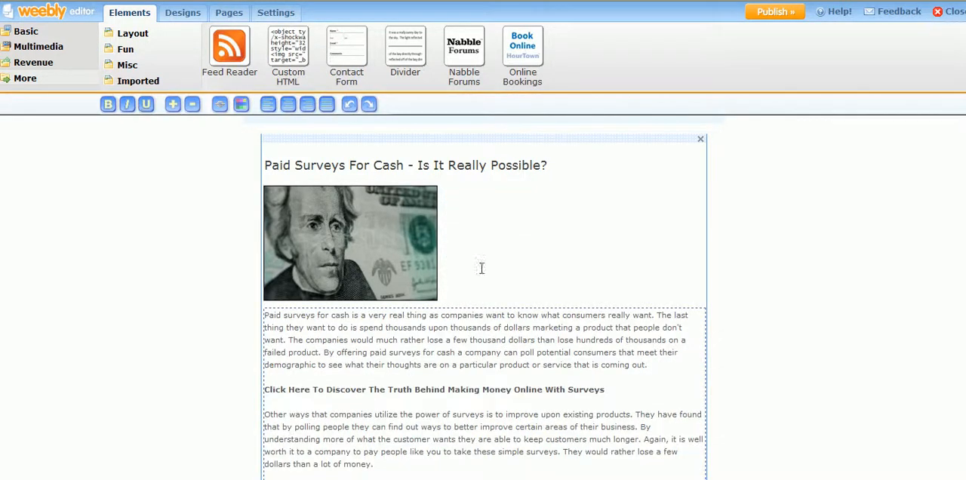
pyautogui.moveTo(609, 389); pyautogui.dragTo(265, 393)
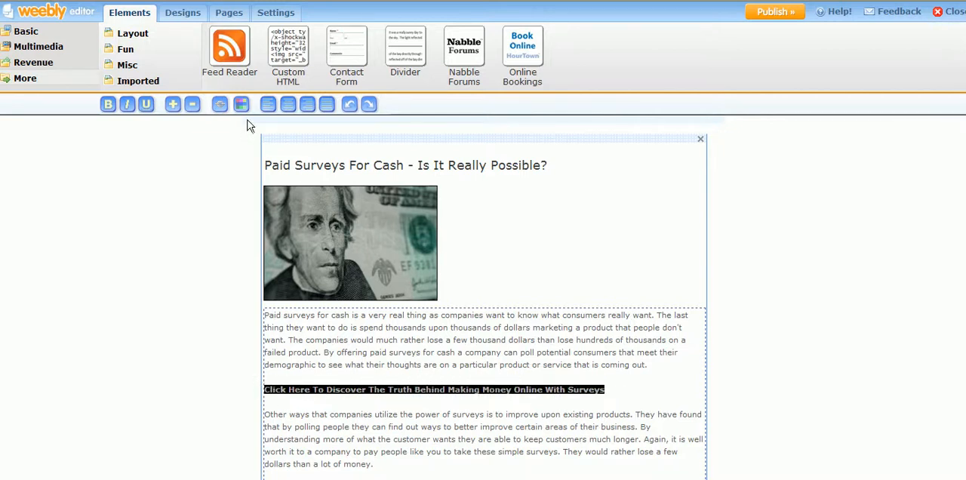
pyautogui.click(220, 105)
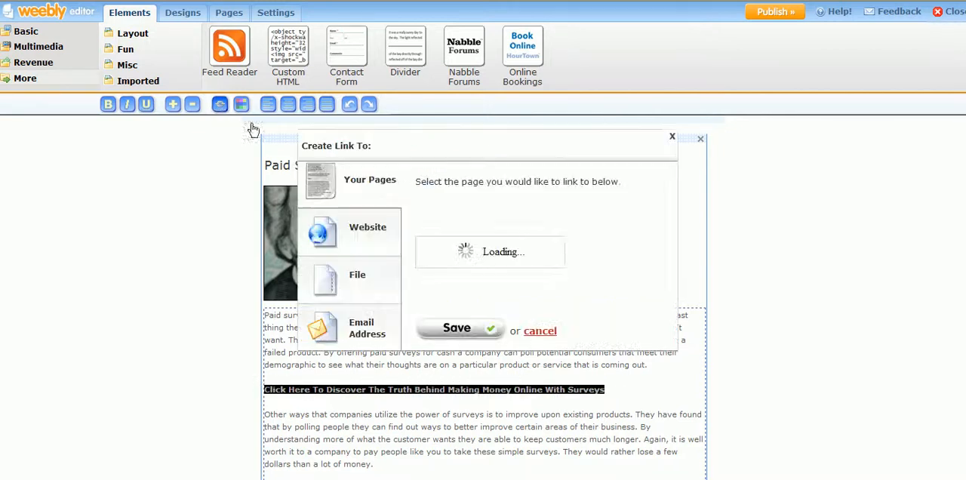
pyautogui.click(366, 228)
pyautogui.moveTo(567, 218); pyautogui.dragTo(465, 219)
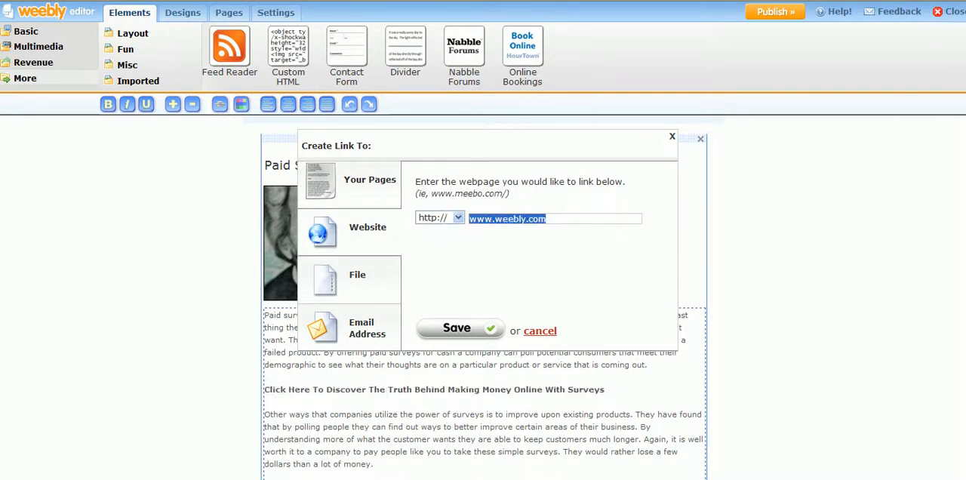
pyautogui.press('BackSpace')
pyautogui.click(570, 478)
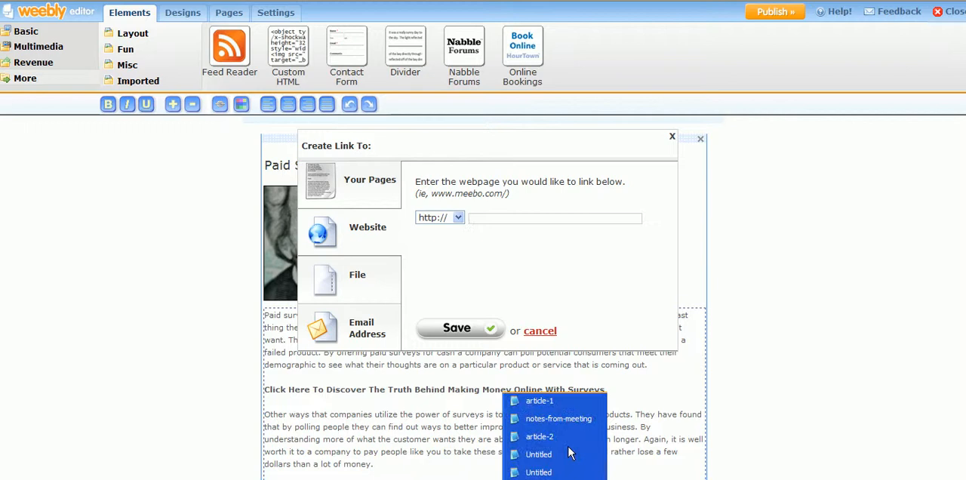
pyautogui.click(538, 401)
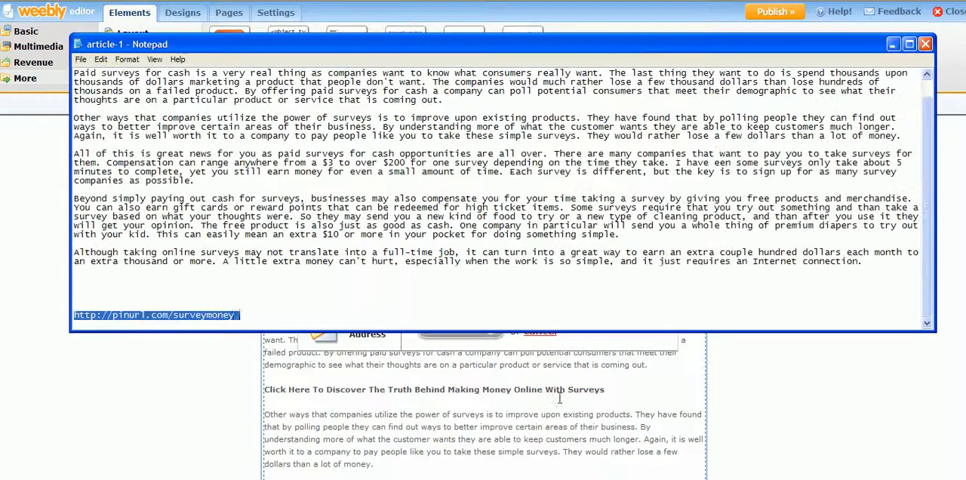
pyautogui.rightClick(189, 316)
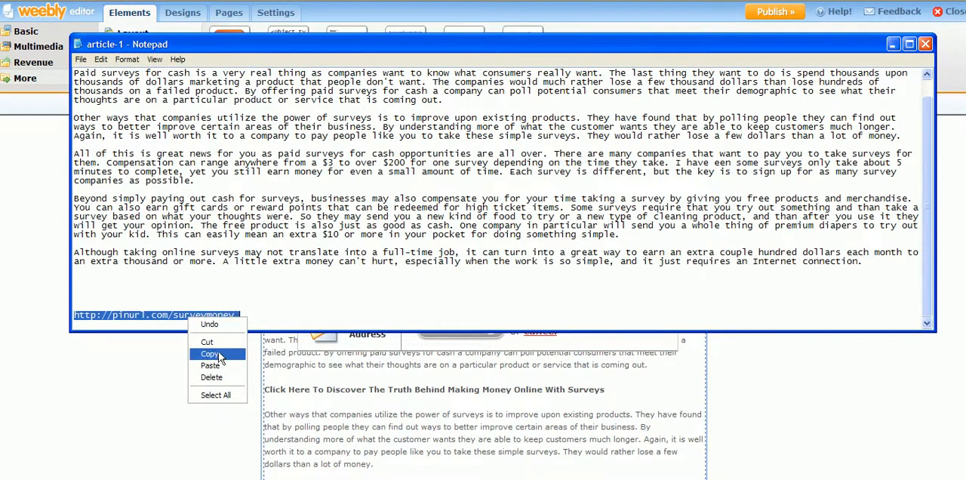
pyautogui.click(206, 342)
pyautogui.click(592, 406)
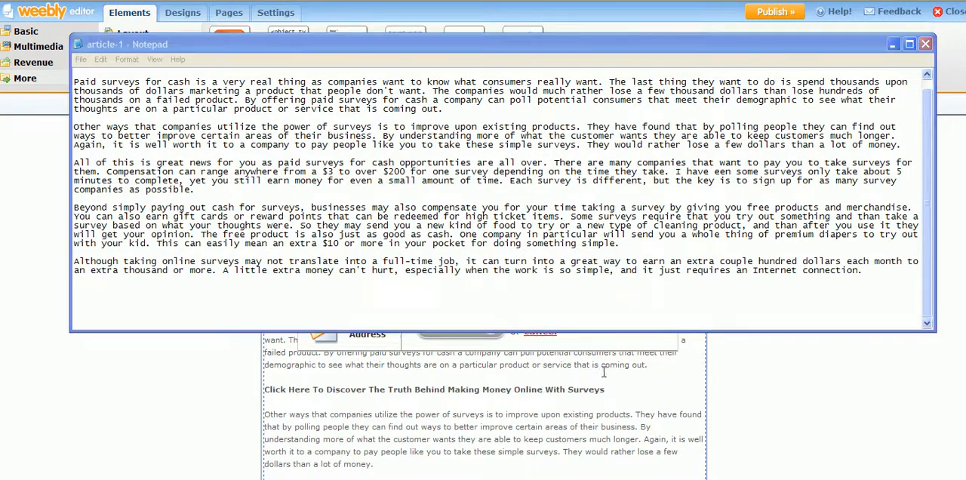
pyautogui.click(479, 219)
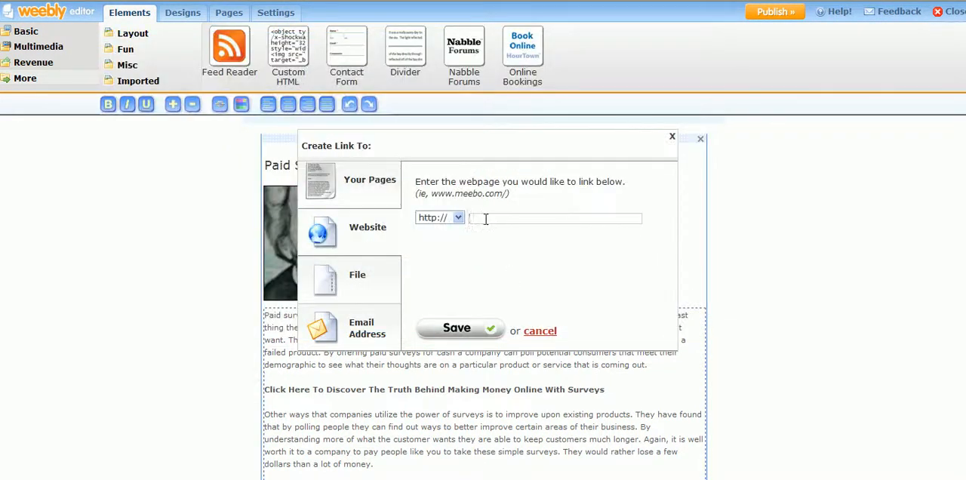
pyautogui.rightClick(508, 219)
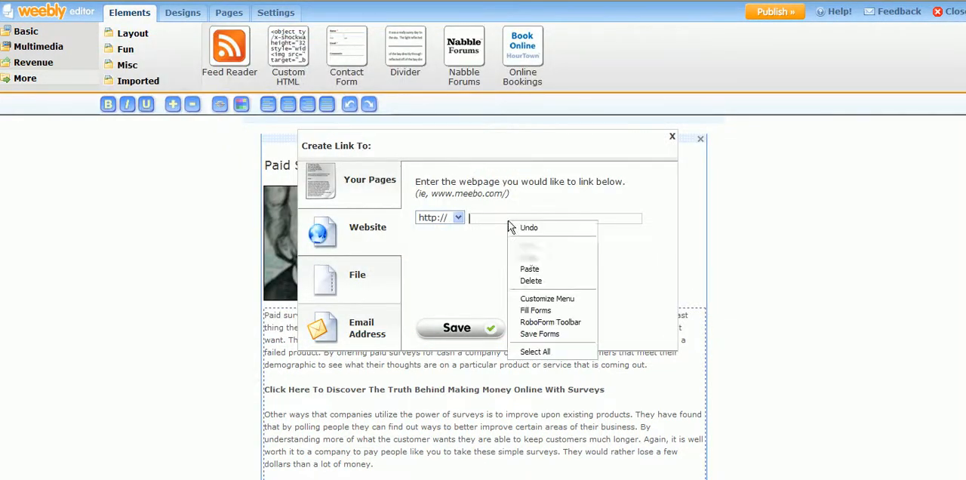
pyautogui.click(532, 271)
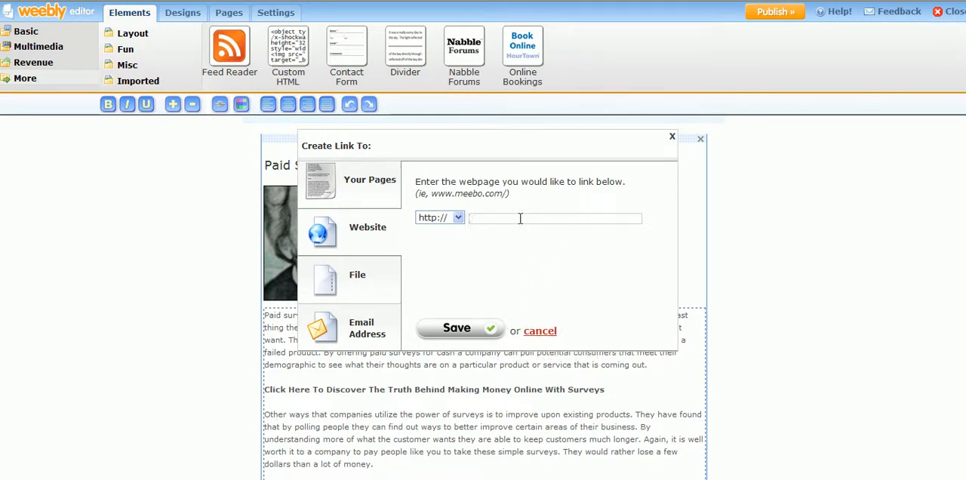
pyautogui.write('www.pinurl.com/')
pyautogui.click(555, 479)
pyautogui.click(536, 400)
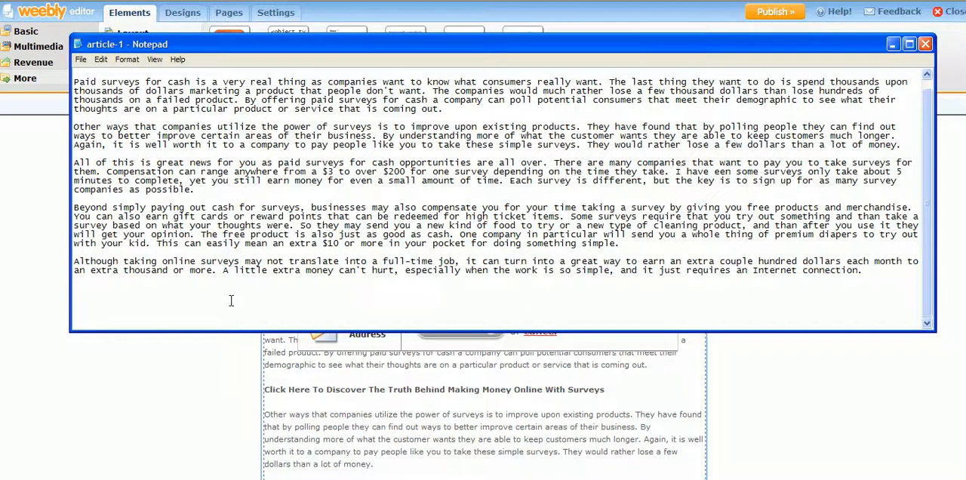
pyautogui.hotkey('ctrl', 'v')
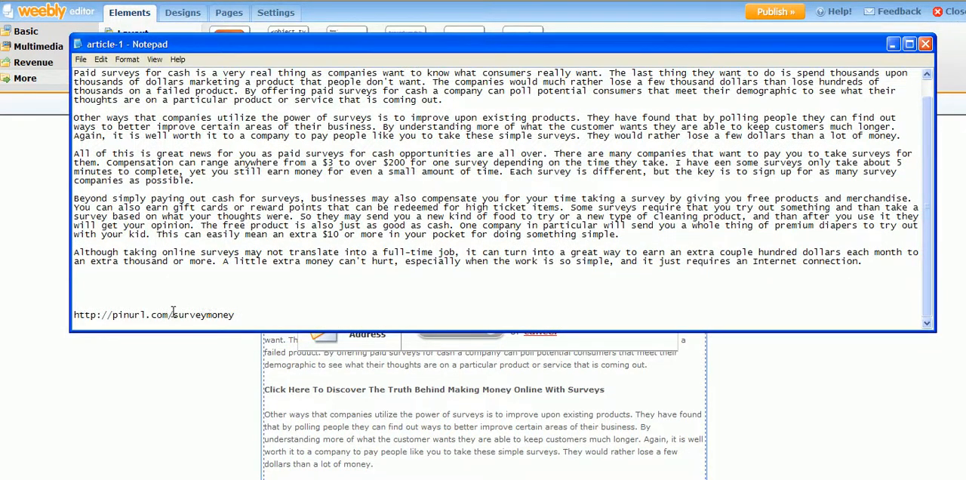
pyautogui.click(891, 50)
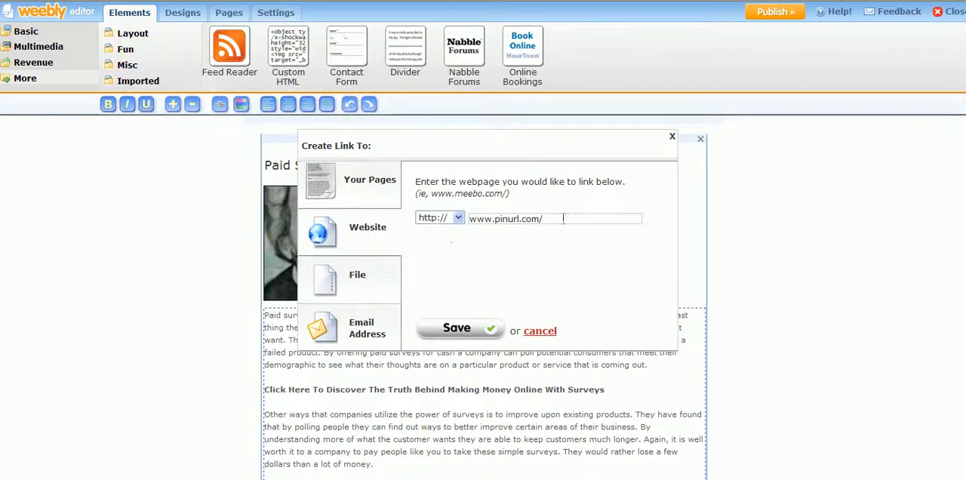
pyautogui.write('surveymoney')
# - Check the address against article-1 in Notepad, shorten it to pinurl.com/surveymoney and save the link
pyautogui.click(574, 478)
pyautogui.click(578, 403)
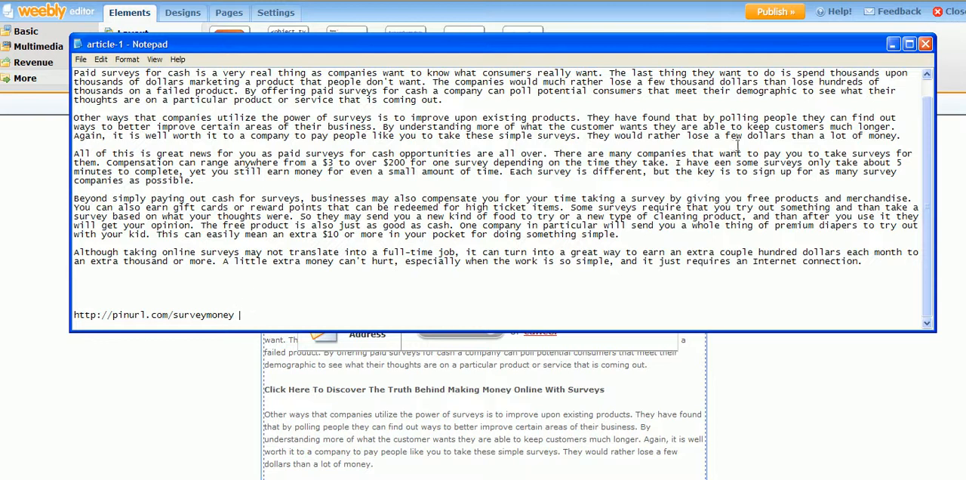
pyautogui.click(894, 45)
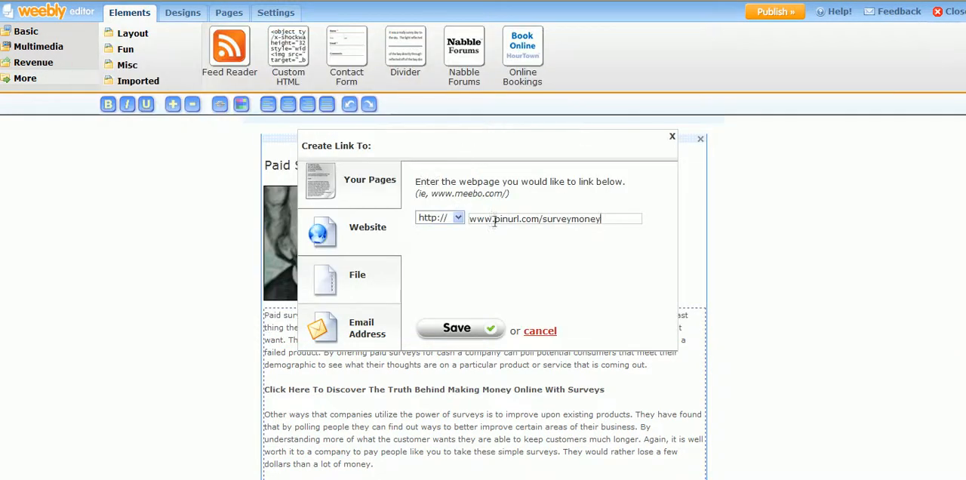
pyautogui.moveTo(494, 219); pyautogui.dragTo(413, 218)
pyautogui.press('BackSpace')
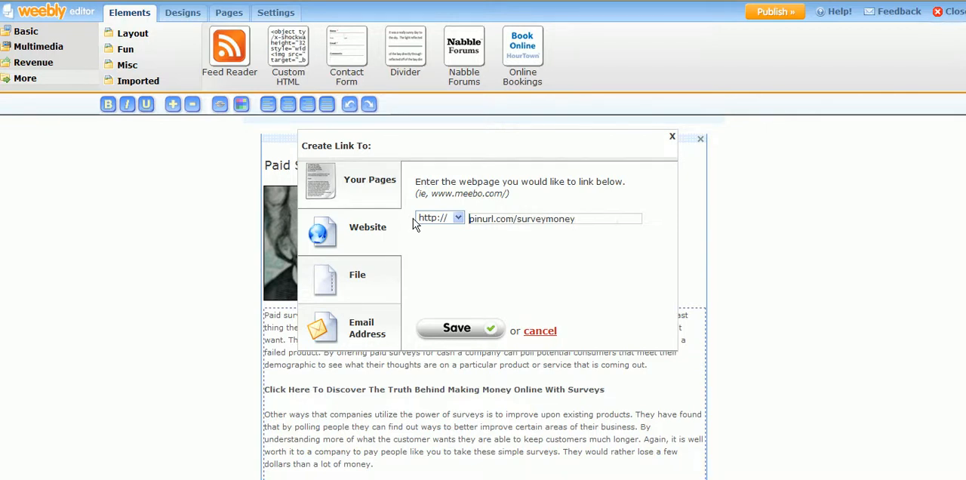
pyautogui.click(595, 218)
pyautogui.click(462, 331)
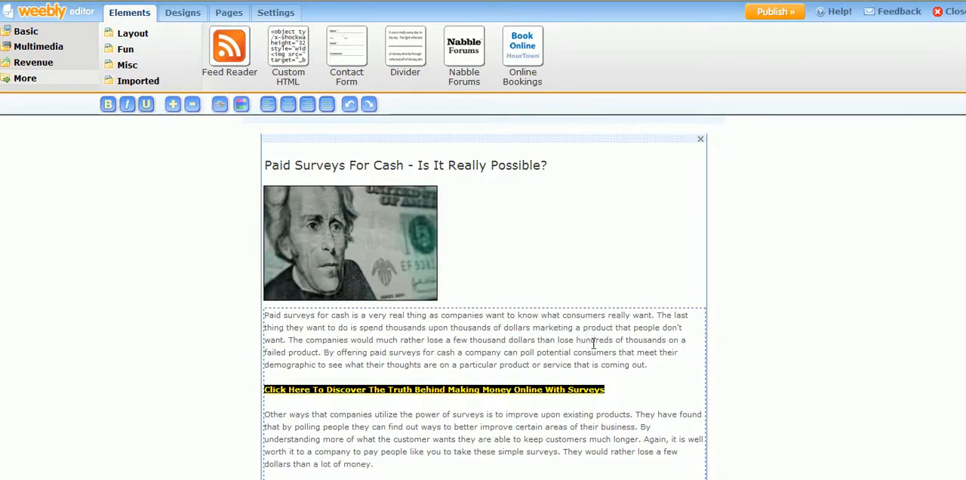
pyautogui.click(628, 388)
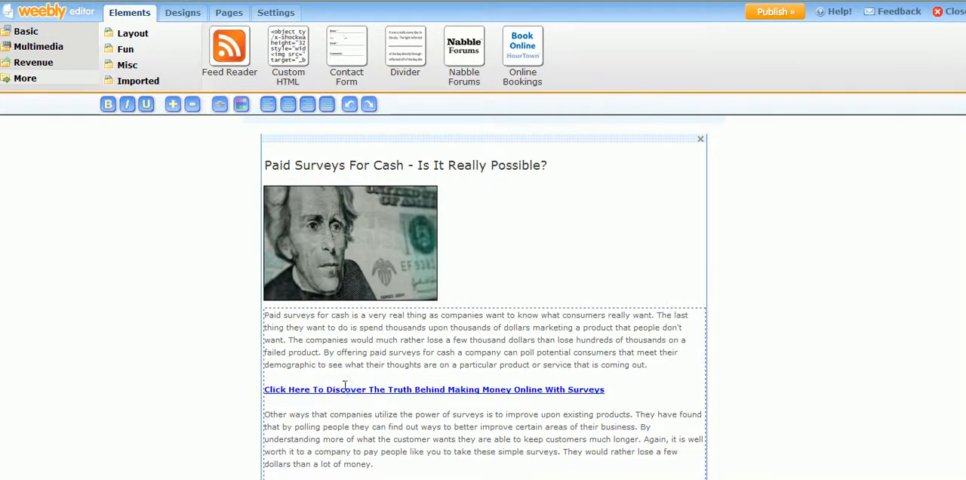
# - Add the line "Make Money Today Taking Online Surveys" below the article's last paragraph
pyautogui.scroll(-3, 542, 317)
pyautogui.scroll(-3, 544, 300)
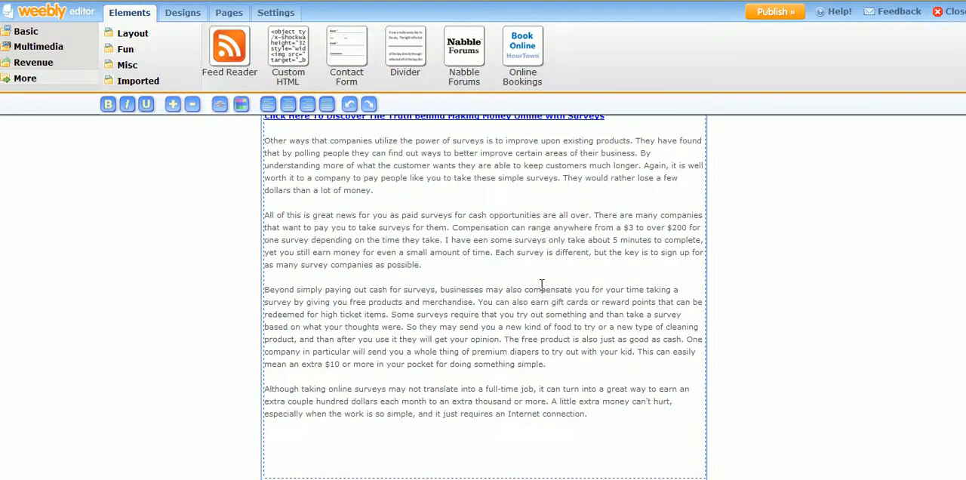
pyautogui.scroll(2, 544, 280)
pyautogui.scroll(-1, 545, 281)
pyautogui.scroll(-1, 543, 281)
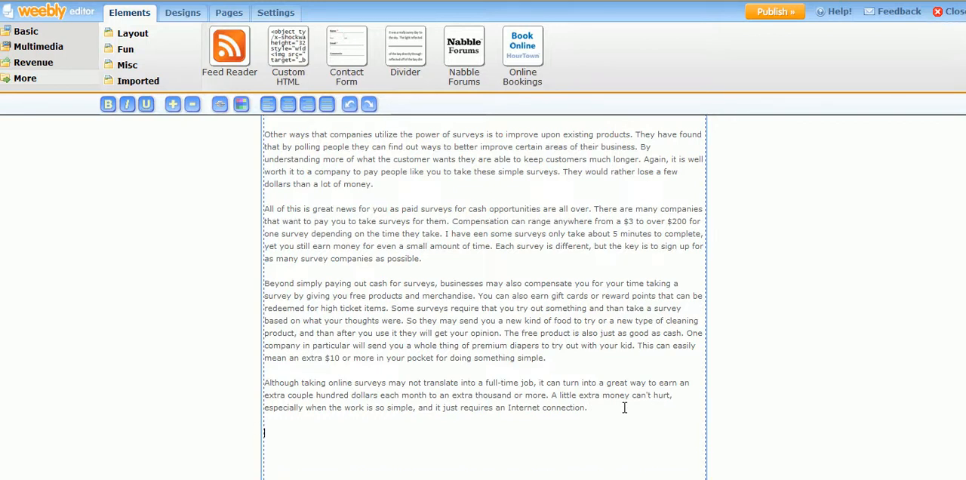
pyautogui.write('ake Money Tkaing Surveys Today')
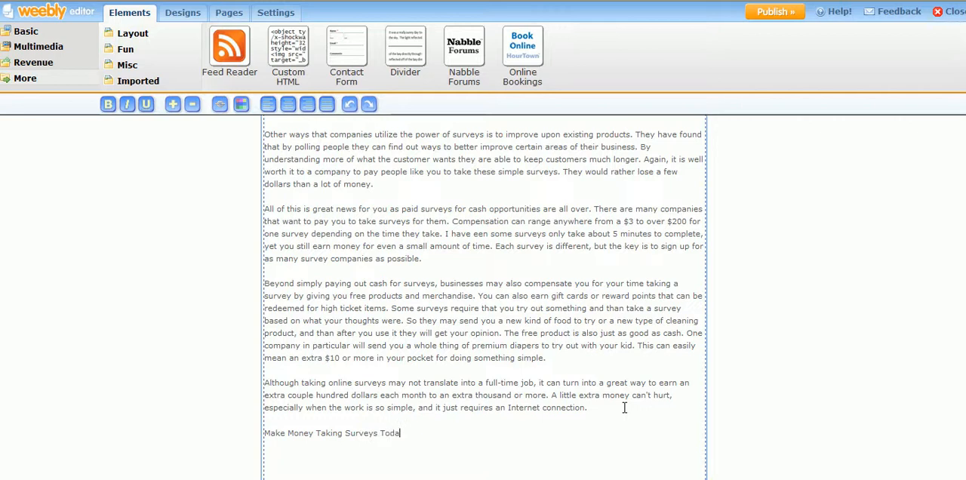
pyautogui.press('BackSpace')
pyautogui.press('BackSpace')
pyautogui.press('BackSpace')
pyautogui.press('BackSpace')
pyautogui.press('BackSpace')
pyautogui.press('BackSpace')
pyautogui.press('BackSpace')
pyautogui.press('BackSpace')
pyautogui.press('BackSpace')
pyautogui.press('BackSpace')
pyautogui.press('BackSpace')
pyautogui.press('BackSpace')
pyautogui.press('BackSpace')
pyautogui.press('BackSpace')
pyautogui.press('BackSpace')
pyautogui.press('BackSpace')
pyautogui.press('BackSpace')
pyautogui.press('BackSpace')
pyautogui.write('Taking')
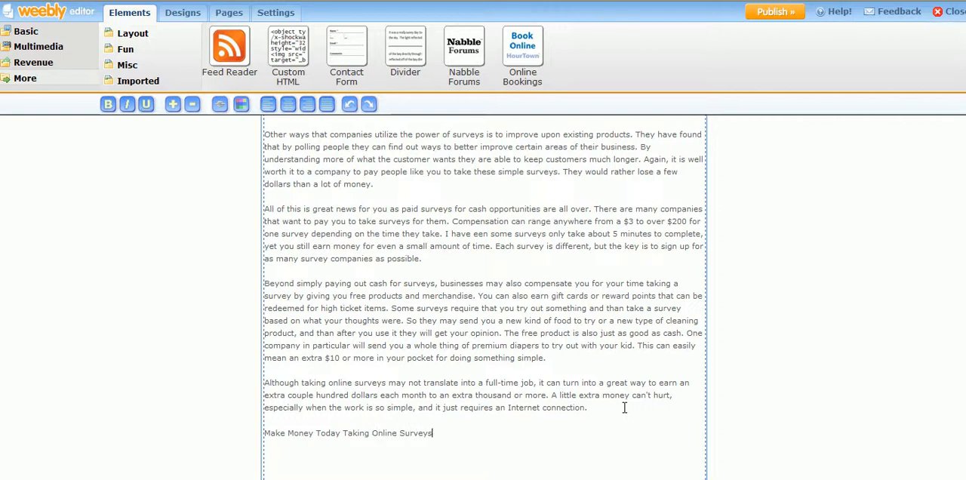
# - Make the closing line "Make Money Today Taking Online Surveys" bold and link it to the website pinurl.com/surveymoney
pyautogui.moveTo(435, 432); pyautogui.dragTo(271, 429)
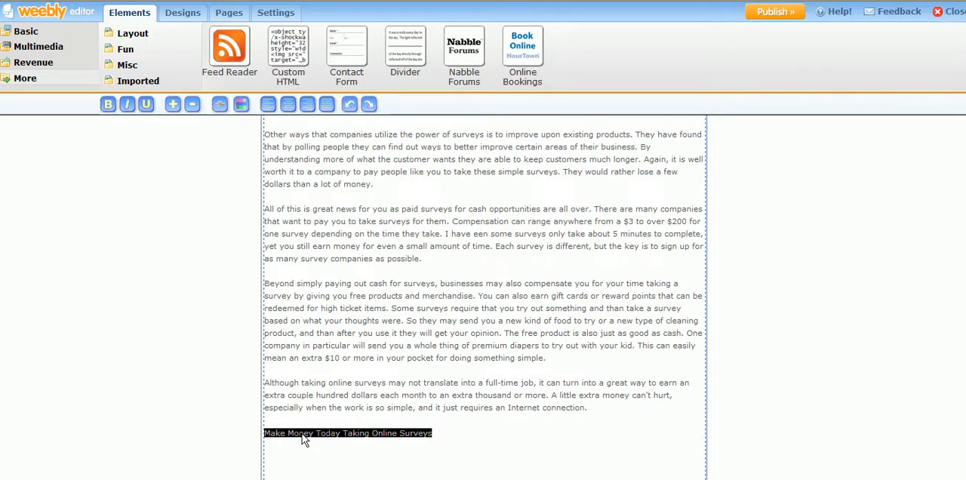
pyautogui.click(109, 106)
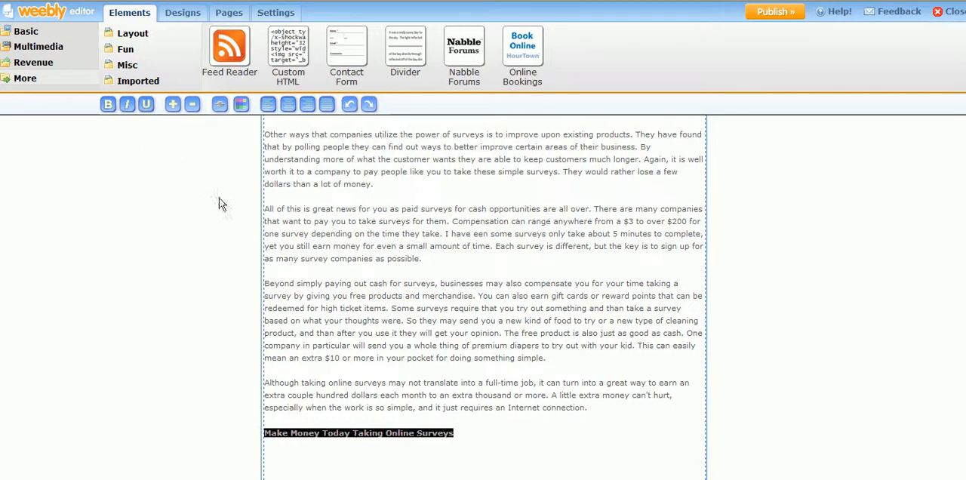
pyautogui.click(219, 106)
pyautogui.click(369, 235)
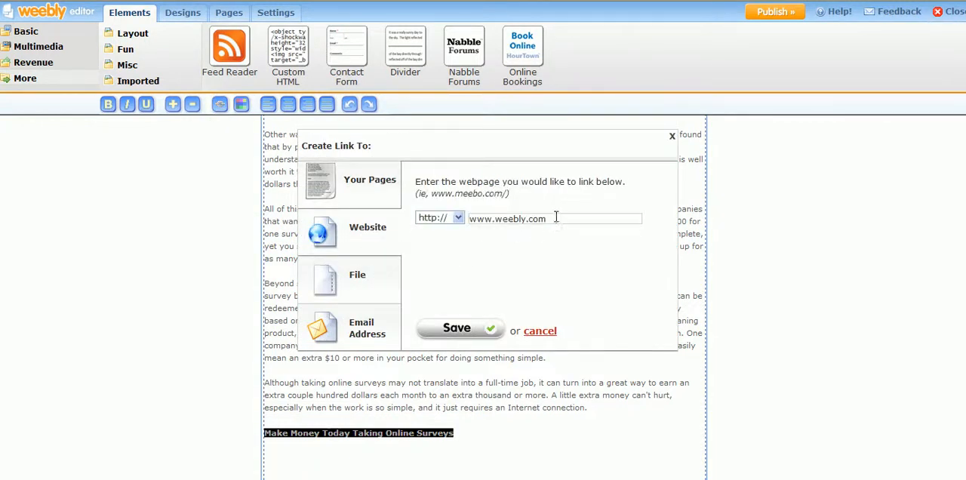
pyautogui.click(557, 219)
pyautogui.moveTo(555, 217); pyautogui.dragTo(483, 210)
pyautogui.write('pin')
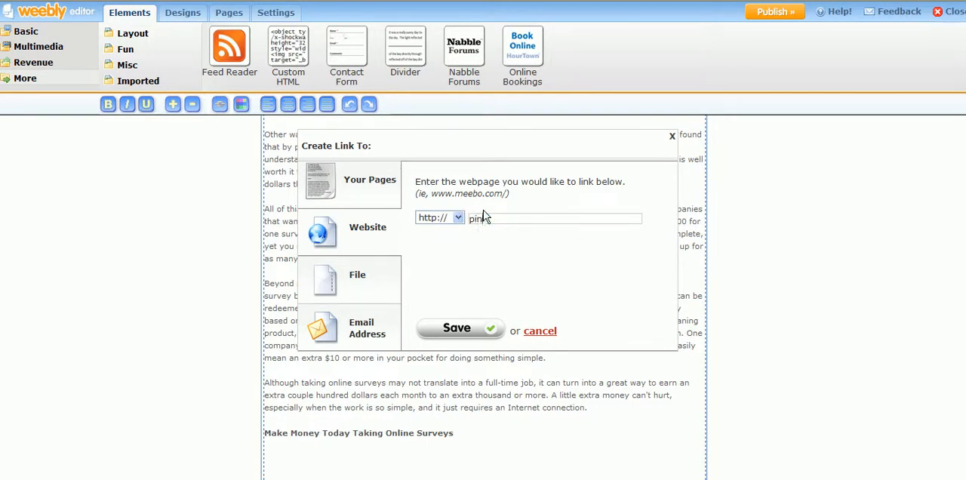
pyautogui.write('url.com/surveymoney')
pyautogui.click(466, 335)
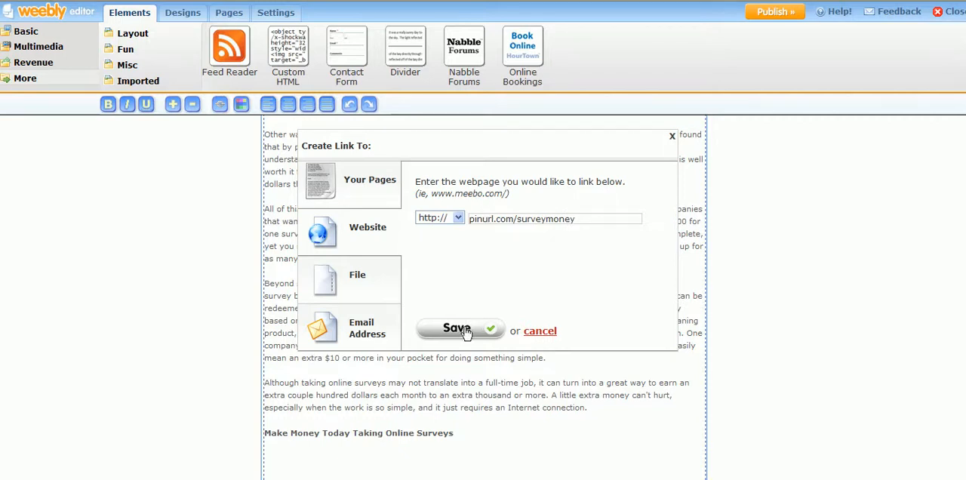
pyautogui.click(513, 424)
pyautogui.click(822, 306)
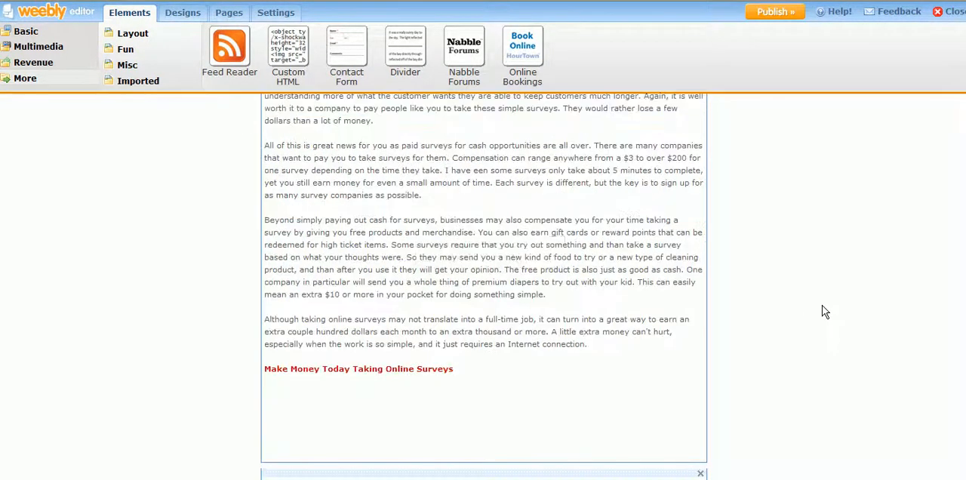
# - Cut the linked line "Click Here To Discover The Truth Behind Making Money Online With Surveys" from below the first paragraph and close the gap it leaves
pyautogui.scroll(5, 406, 372)
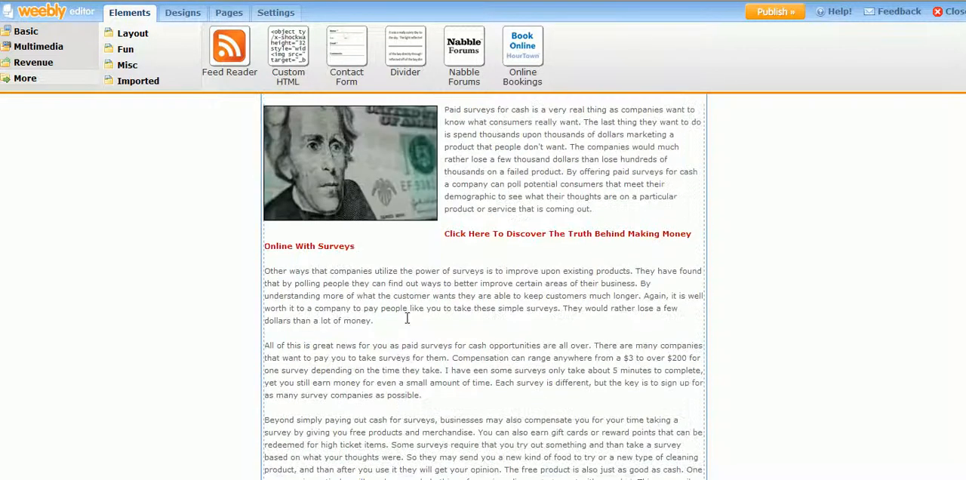
pyautogui.scroll(2, 505, 234)
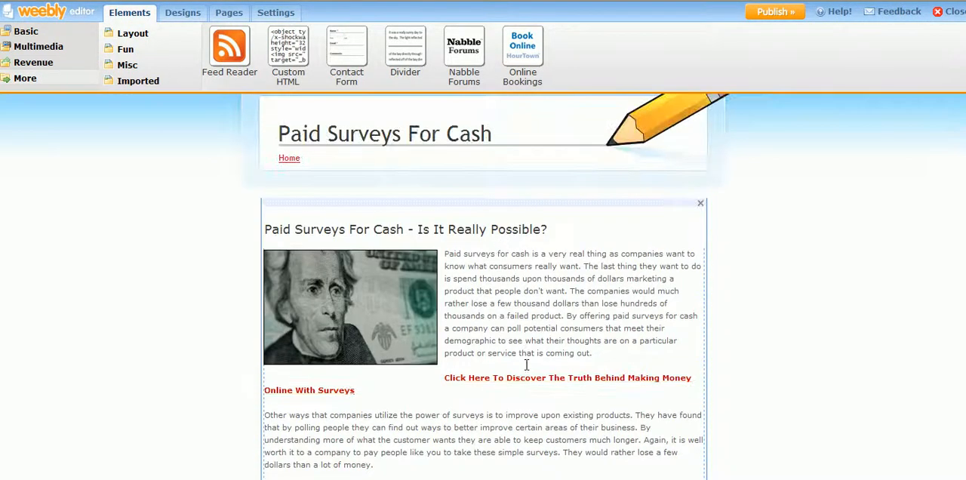
pyautogui.scroll(-2, 553, 347)
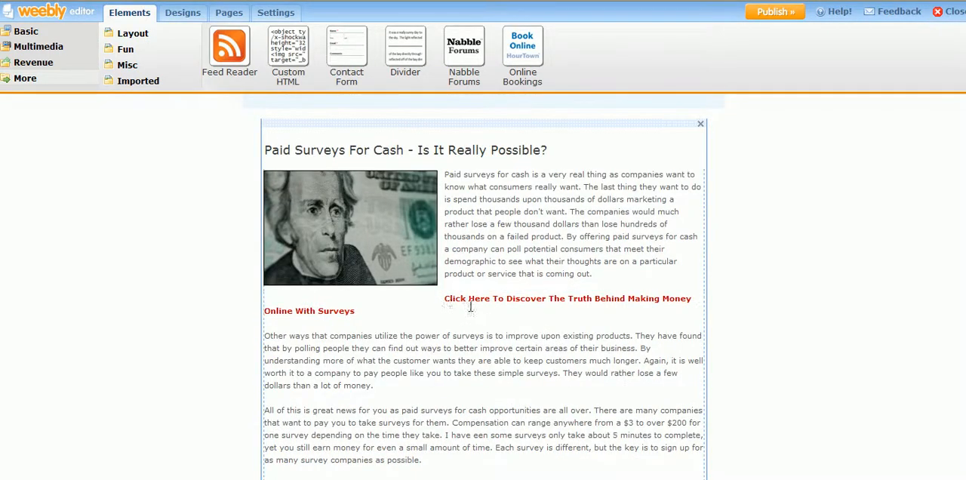
pyautogui.scroll(2, 484, 305)
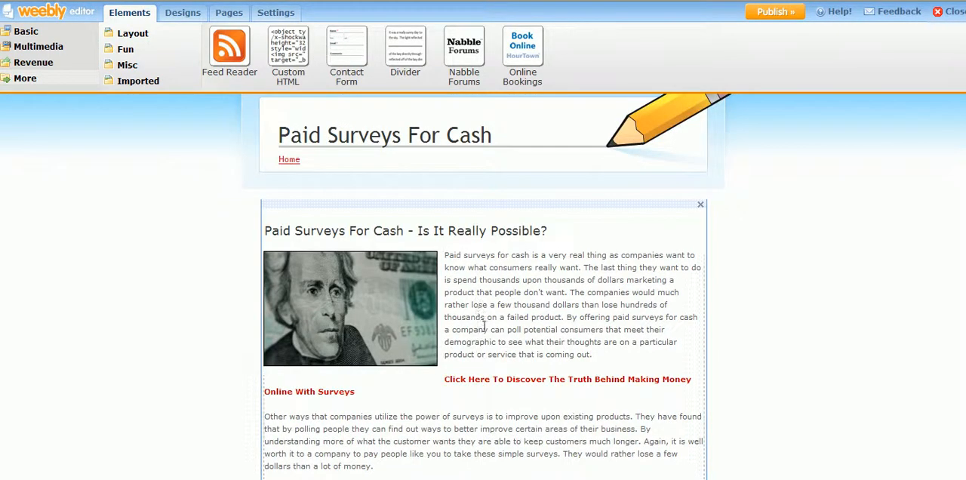
pyautogui.click(601, 306)
pyautogui.scroll(-3, 581, 304)
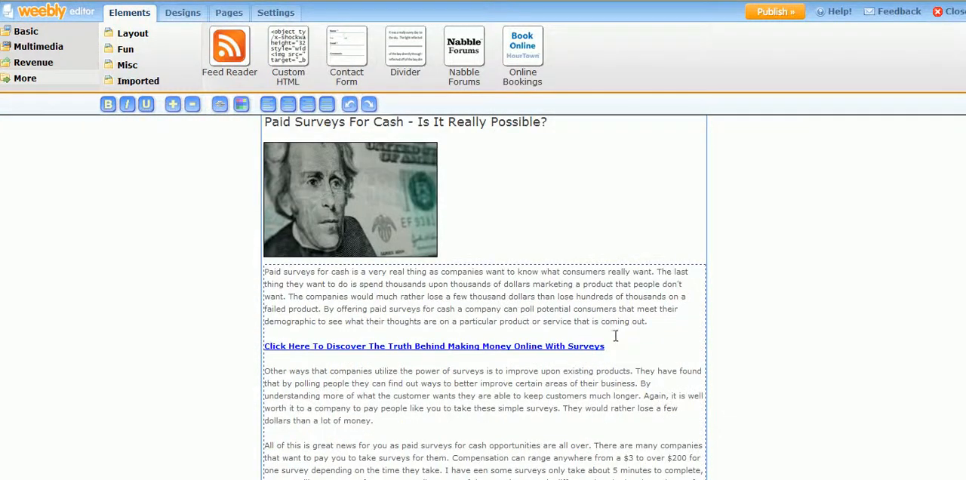
pyautogui.moveTo(623, 348); pyautogui.dragTo(269, 349)
pyautogui.hotkey('ctrl', 'c')
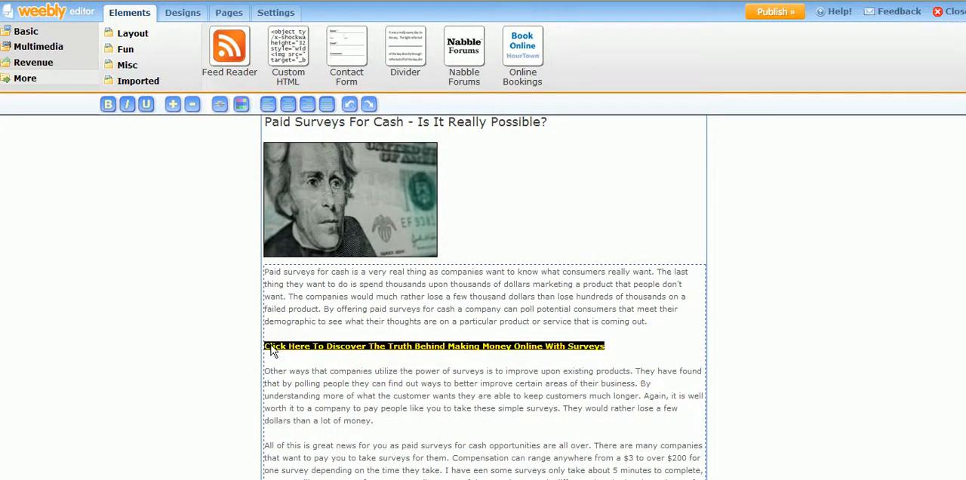
pyautogui.press('Delete')
pyautogui.press('Delete')
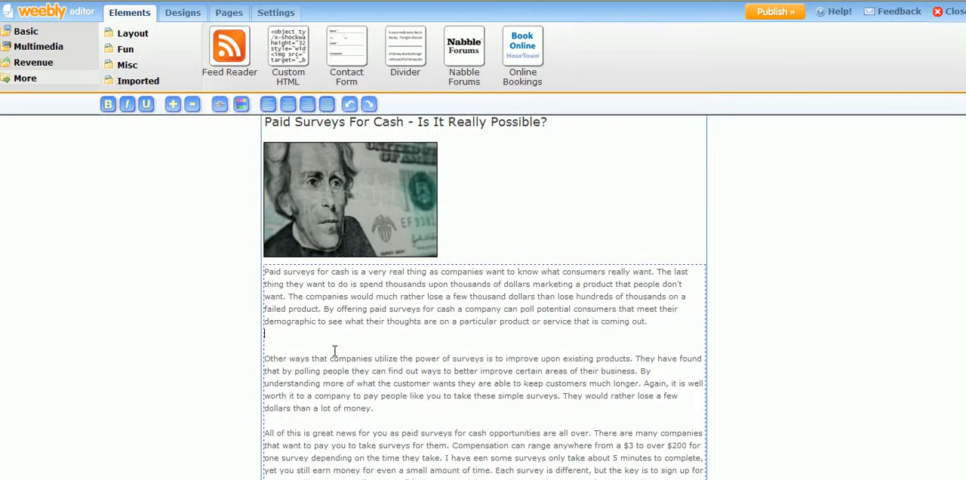
pyautogui.press('BackSpace')
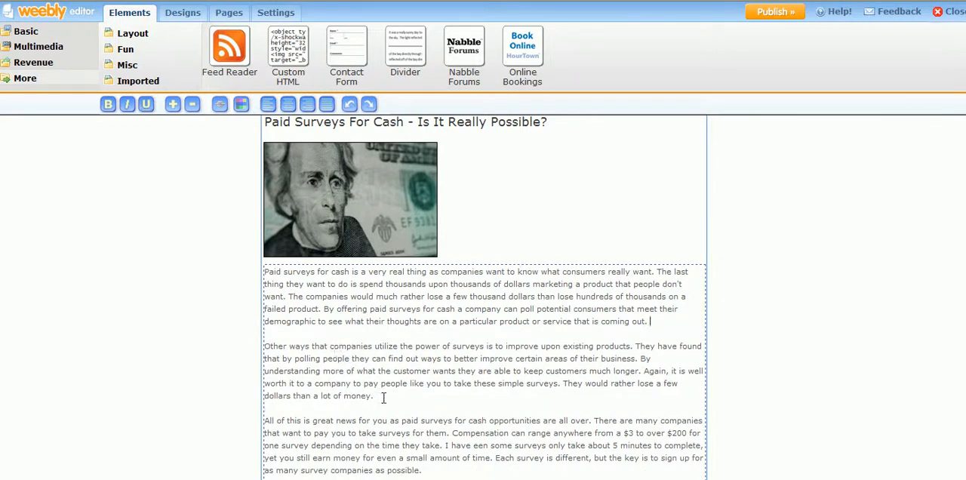
# - Paste the linked line "Click Here To Discover The Truth Behind Making Money Online With Surveys" below the article's second paragraph
pyautogui.press('Return')
pyautogui.press('Return')
pyautogui.hotkey('ctrl', 'v')
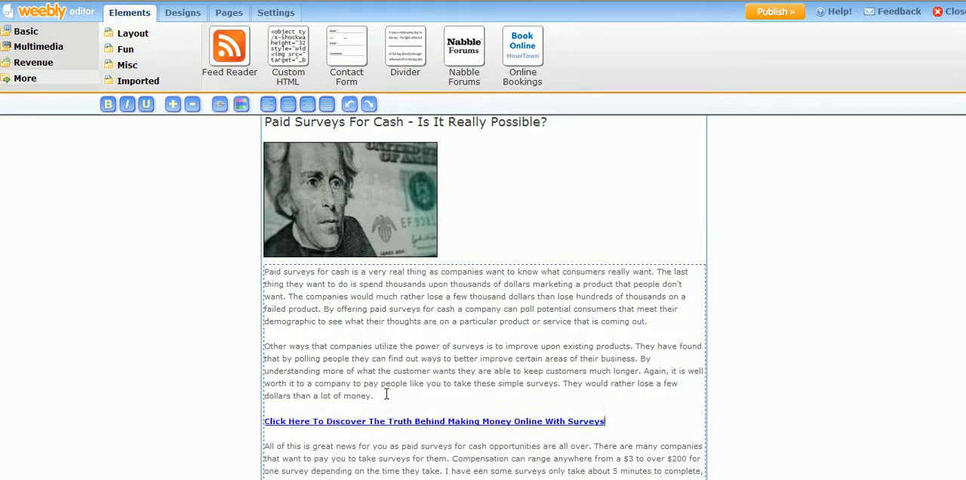
pyautogui.scroll(-4, 450, 306)
pyautogui.scroll(-3, 451, 302)
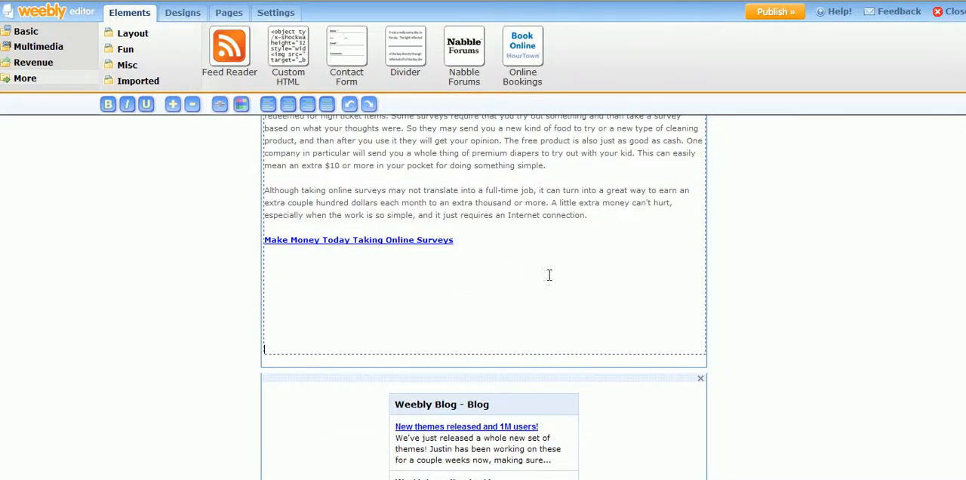
pyautogui.click(768, 273)
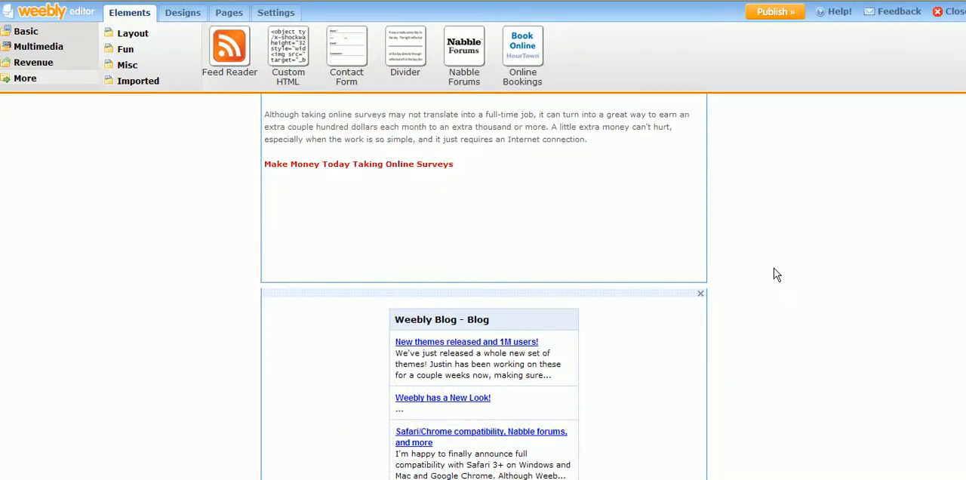
# - Delete the empty lines below the closing link "Make Money Today Taking Online Surveys" at the end of the article
pyautogui.scroll(6, 789, 260)
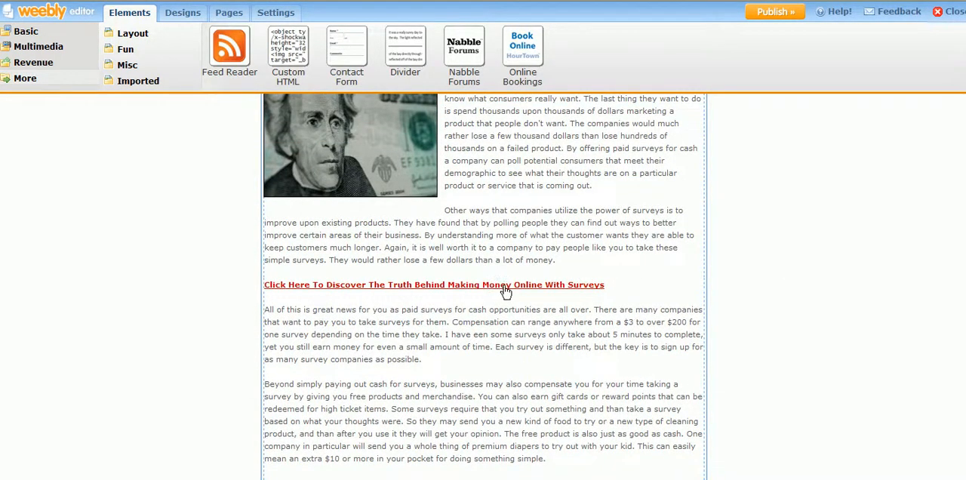
pyautogui.scroll(3, 623, 247)
pyautogui.scroll(-7, 619, 267)
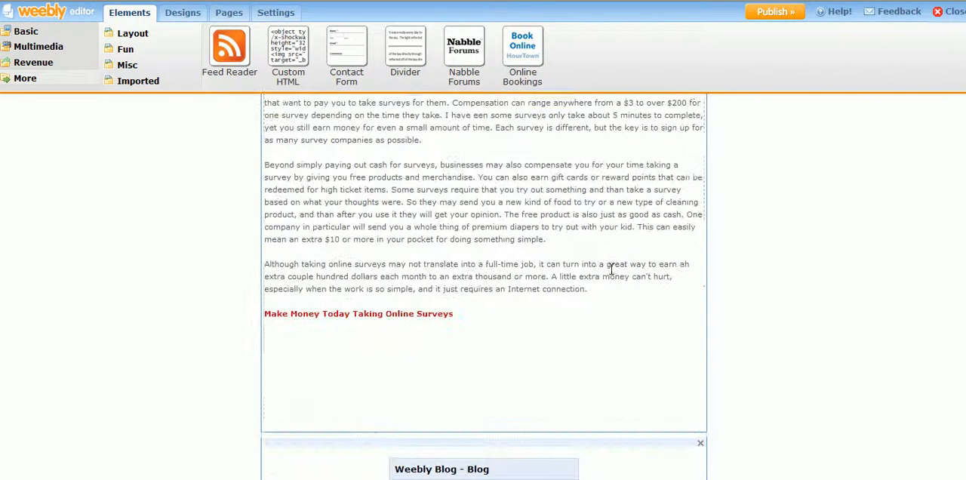
pyautogui.scroll(-3, 412, 339)
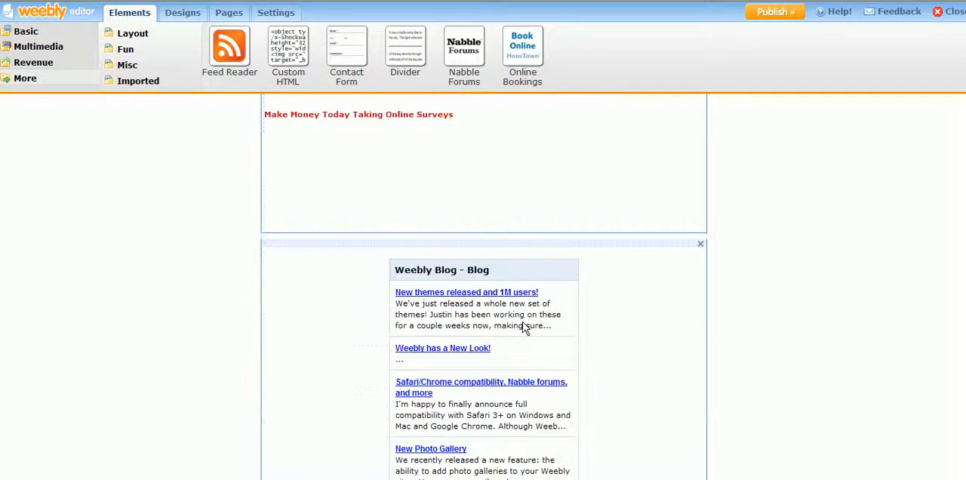
pyautogui.scroll(1, 510, 254)
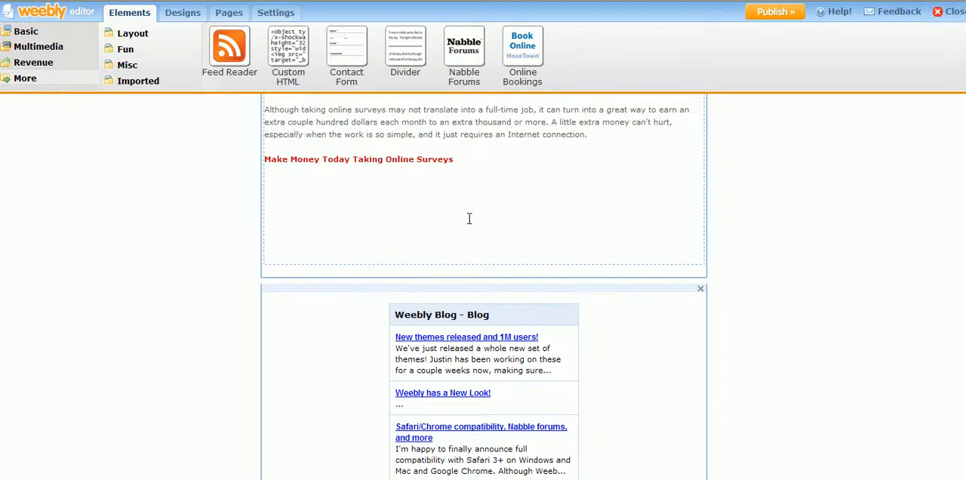
pyautogui.scroll(1, 469, 218)
pyautogui.click(508, 267)
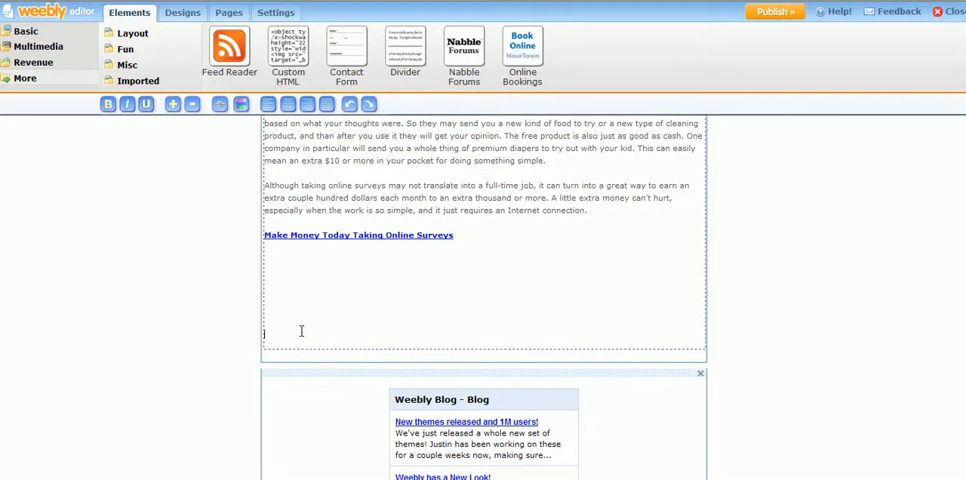
pyautogui.press('BackSpace')
pyautogui.press('BackSpace')
pyautogui.press('BackSpace')
pyautogui.press('BackSpace')
pyautogui.press('BackSpace')
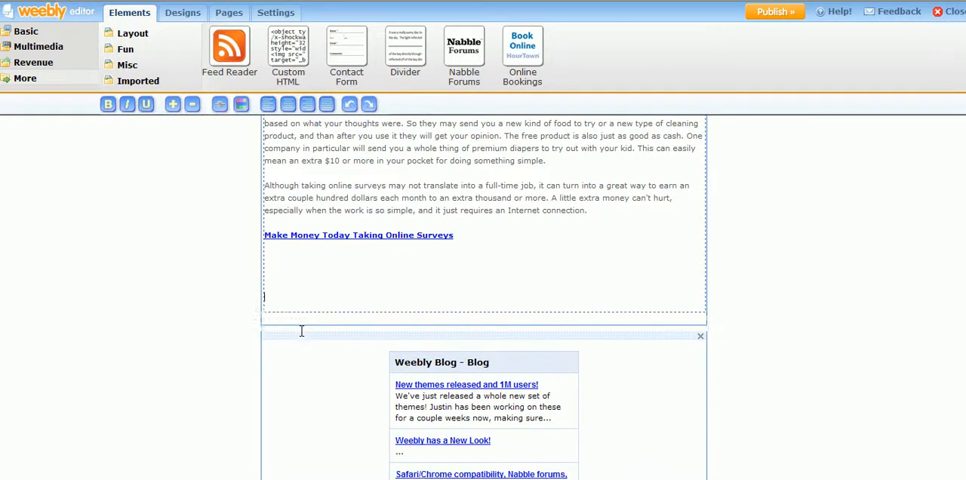
pyautogui.press('BackSpace')
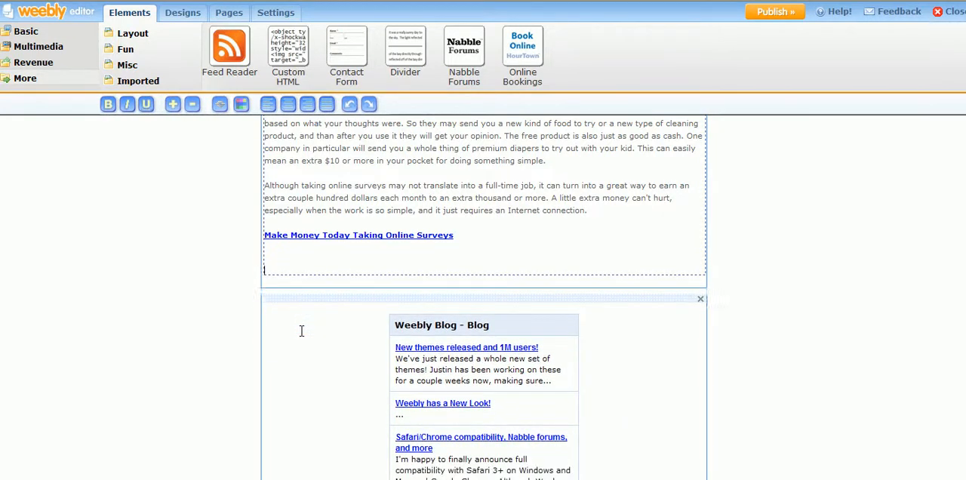
pyautogui.press('BackSpace')
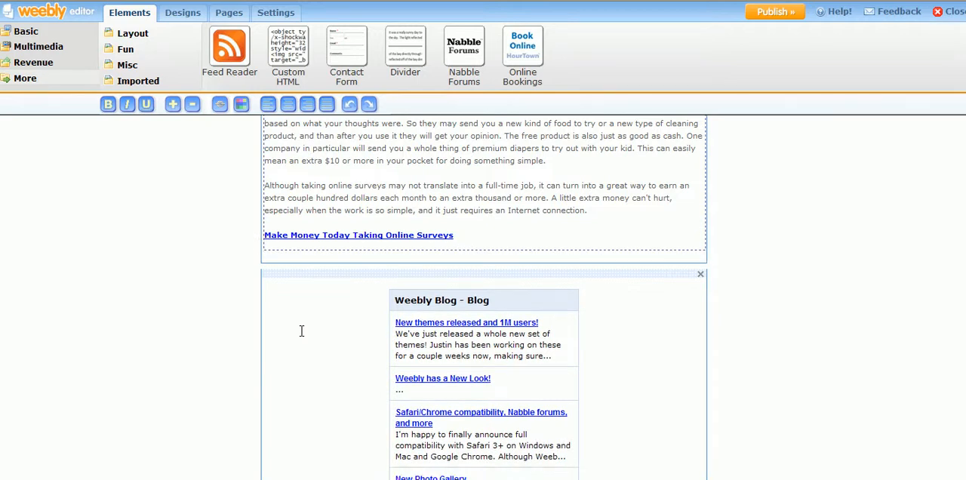
pyautogui.press('BackSpace')
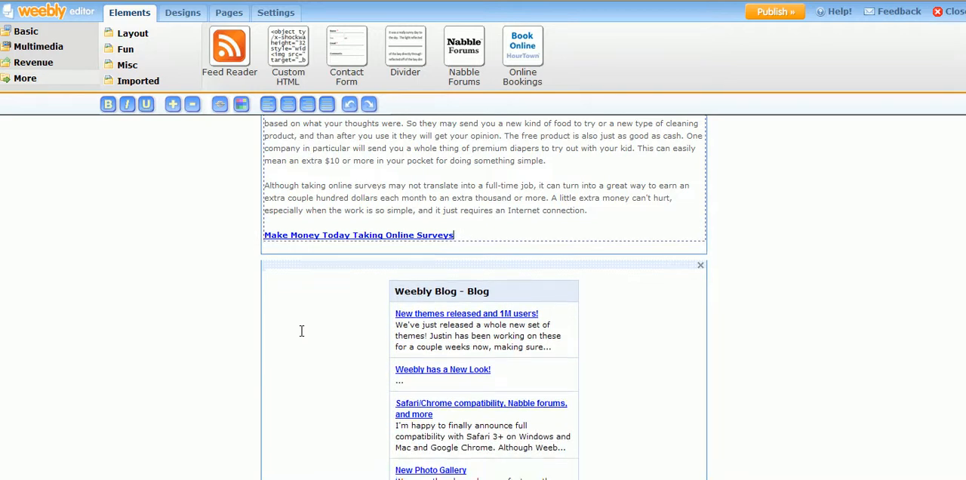
pyautogui.click(898, 234)
# - Look over the finished article from its heading down and select the Weebly Blog feed element below it
pyautogui.scroll(3, 898, 238)
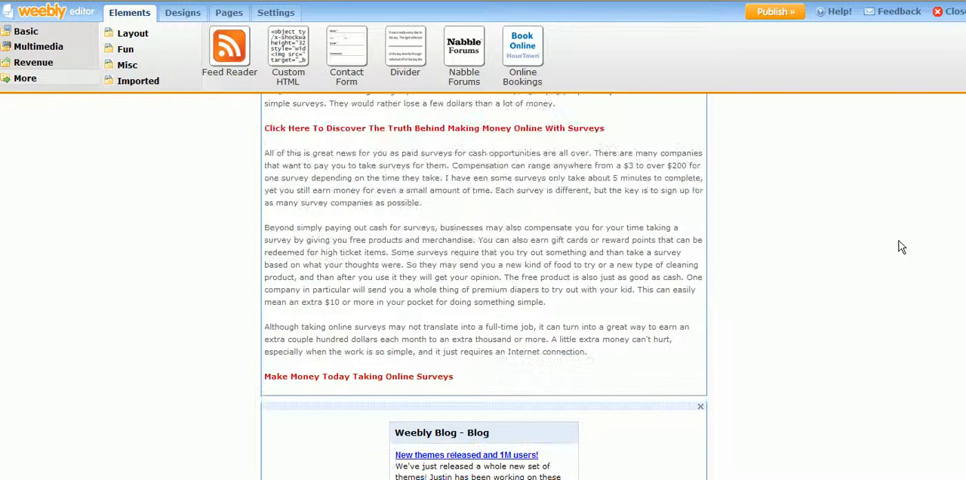
pyautogui.scroll(5, 899, 245)
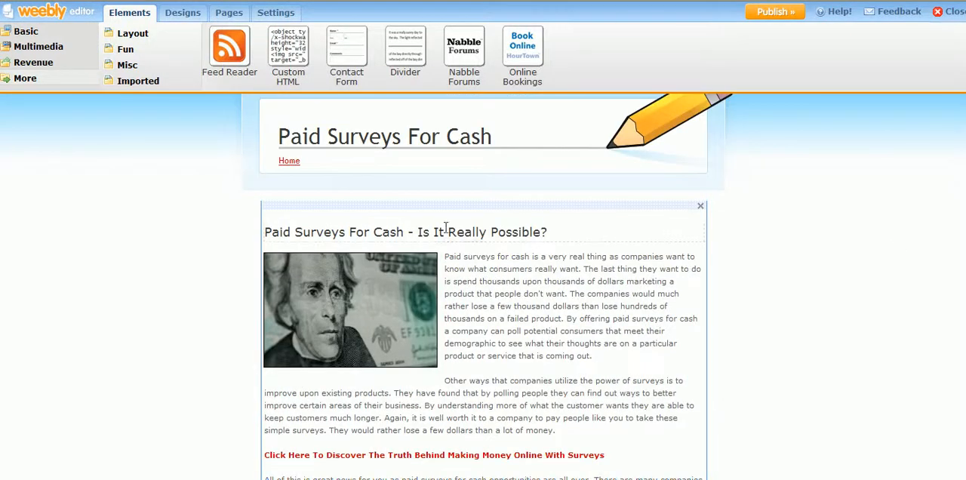
pyautogui.scroll(-5, 559, 237)
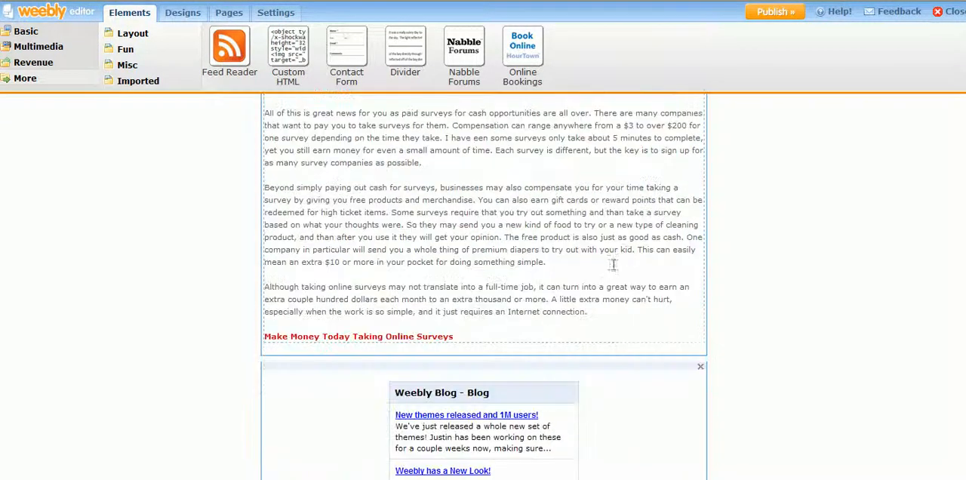
pyautogui.scroll(-4, 603, 257)
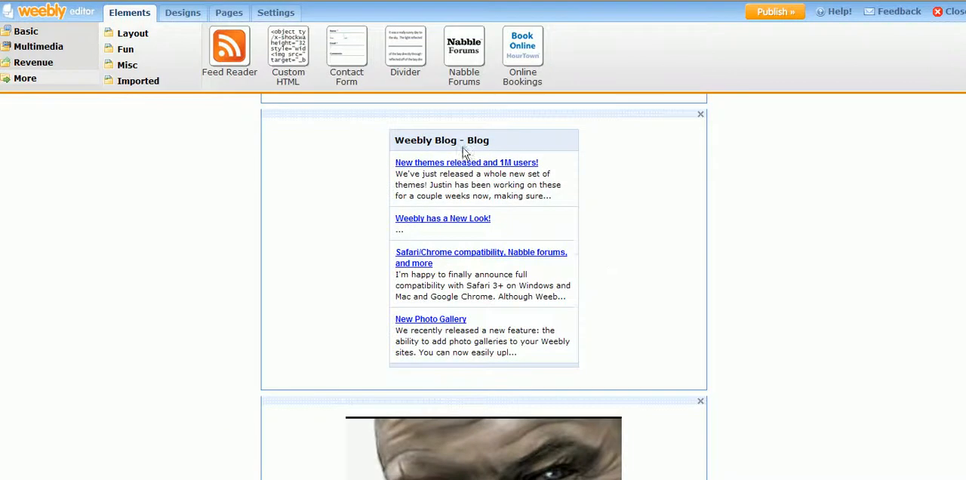
pyautogui.click(336, 140)
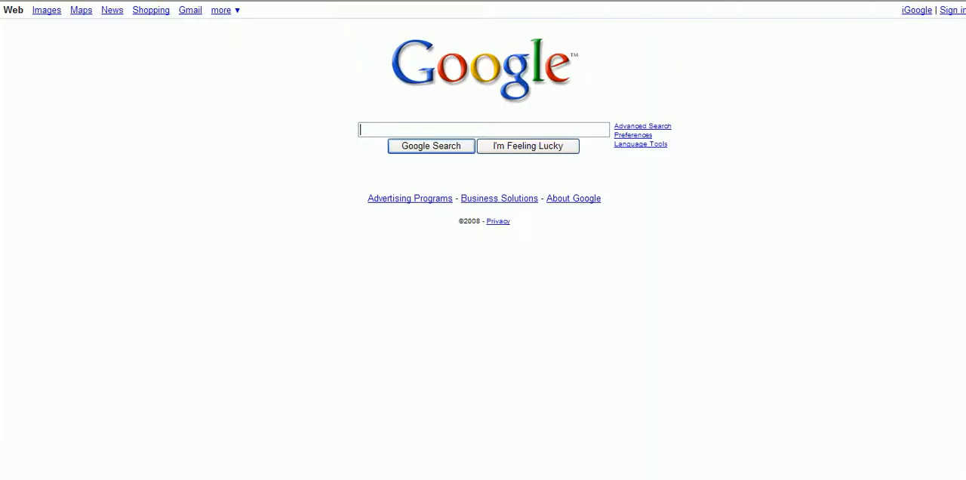
# - Search Google for "google blog search" and open the Google Blog Search result
pyautogui.write('google blog search')
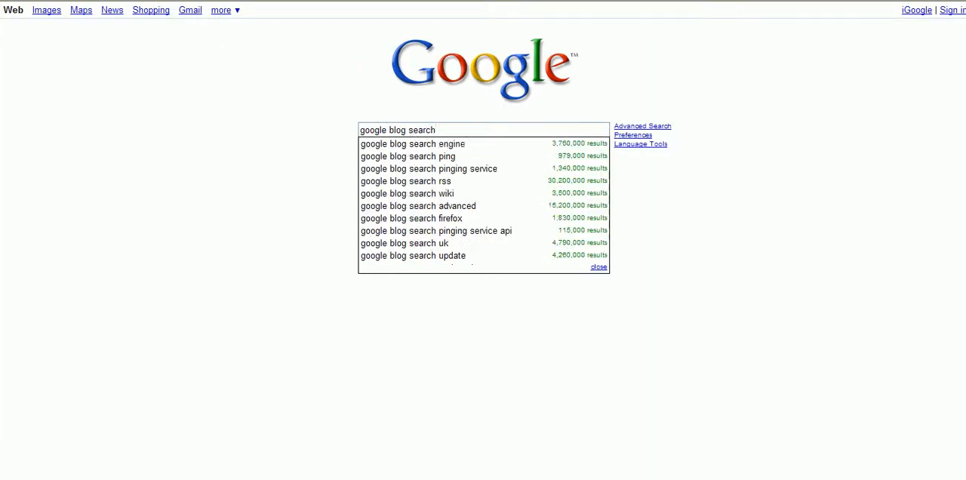
pyautogui.press('Return')
pyautogui.click(85, 141)
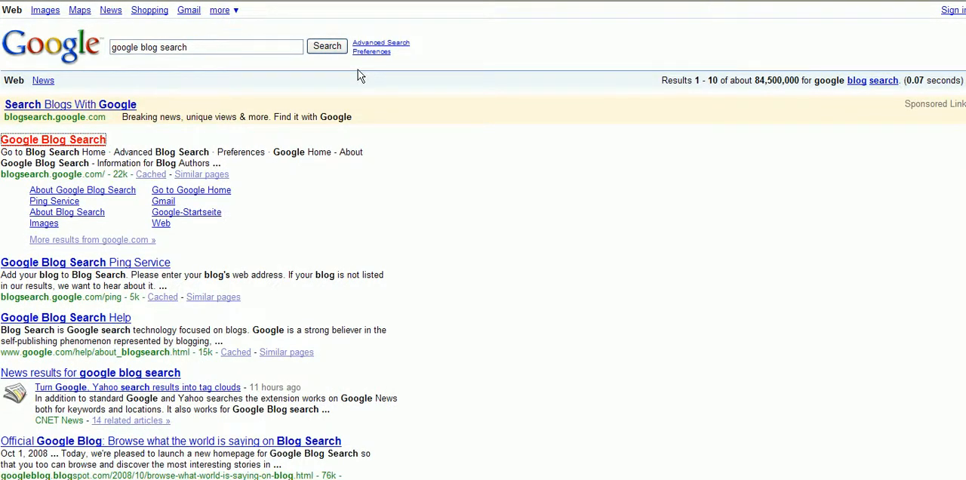
# - Search the blogs for "online surveys" and look through the results for a suitable blog
pyautogui.click(264, 44)
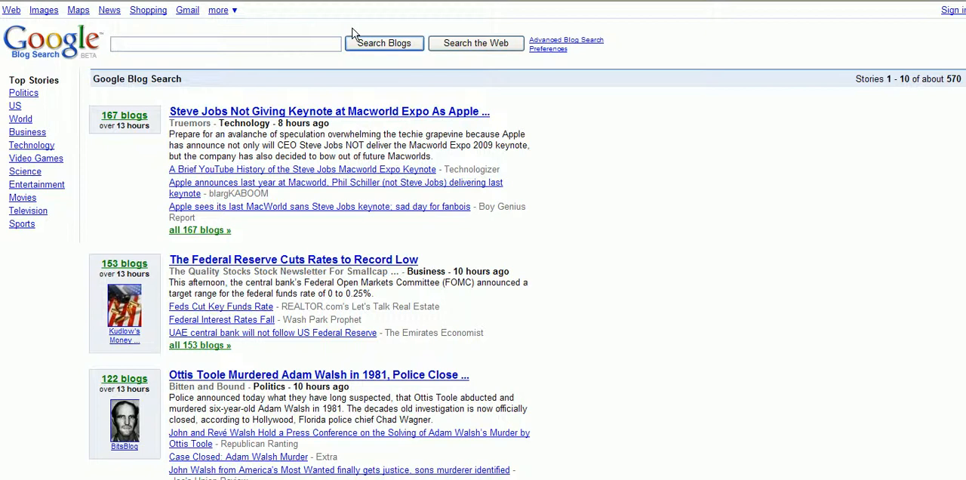
pyautogui.write('online surveys')
pyautogui.click(369, 42)
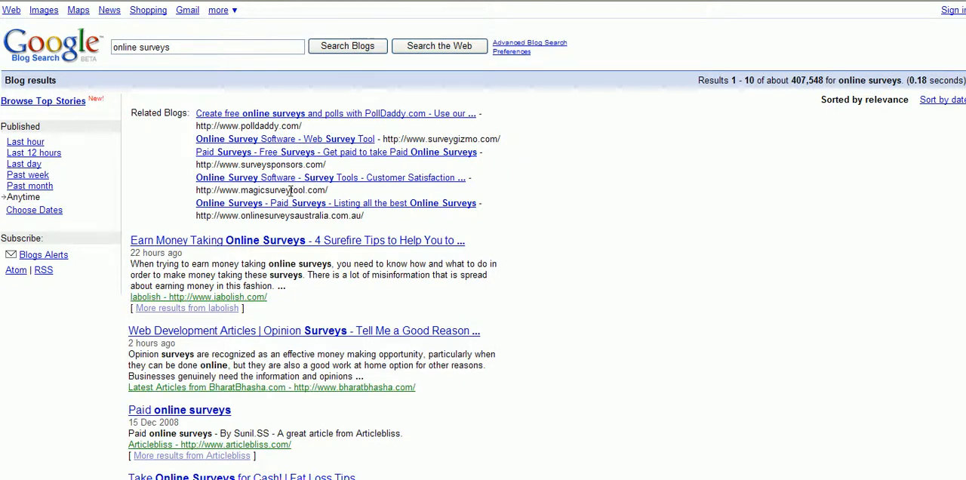
pyautogui.scroll(-3, 291, 193)
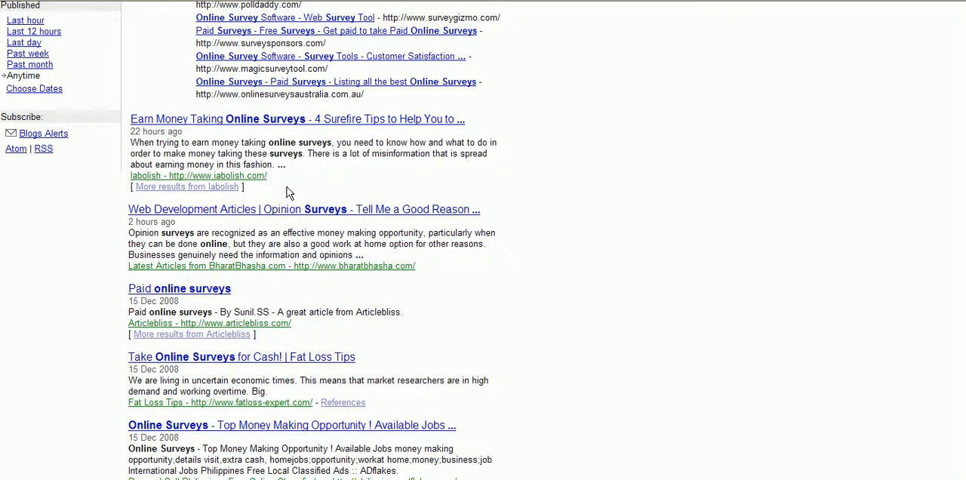
pyautogui.scroll(-3, 291, 192)
pyautogui.scroll(6, 287, 191)
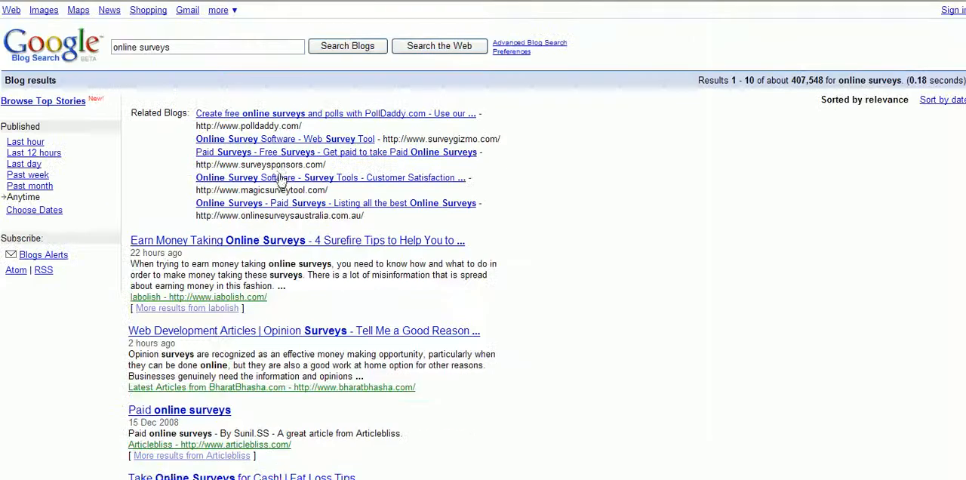
# - Search the blogs for "make money online" and open the "How to Make Money Online" result
pyautogui.tripleClick(201, 47)
pyautogui.write('make money online')
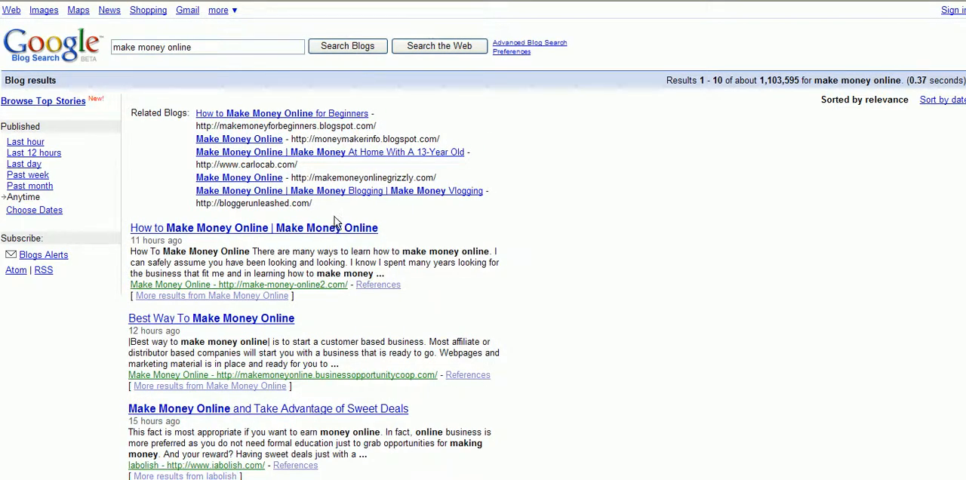
pyautogui.click(299, 228)
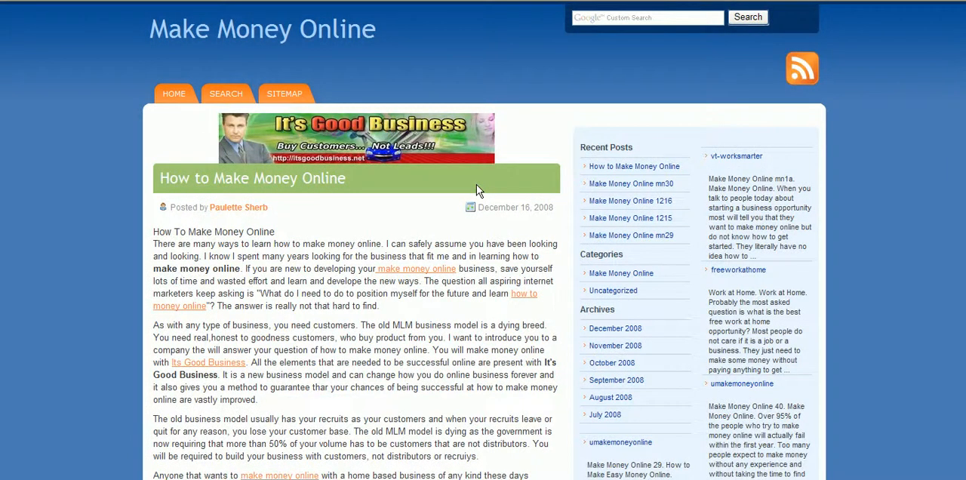
# - Look through the opened Make Money Online blog from its first post down to the footer
pyautogui.scroll(-10, 477, 184)
pyautogui.scroll(10, 504, 157)
pyautogui.scroll(-5, 483, 240)
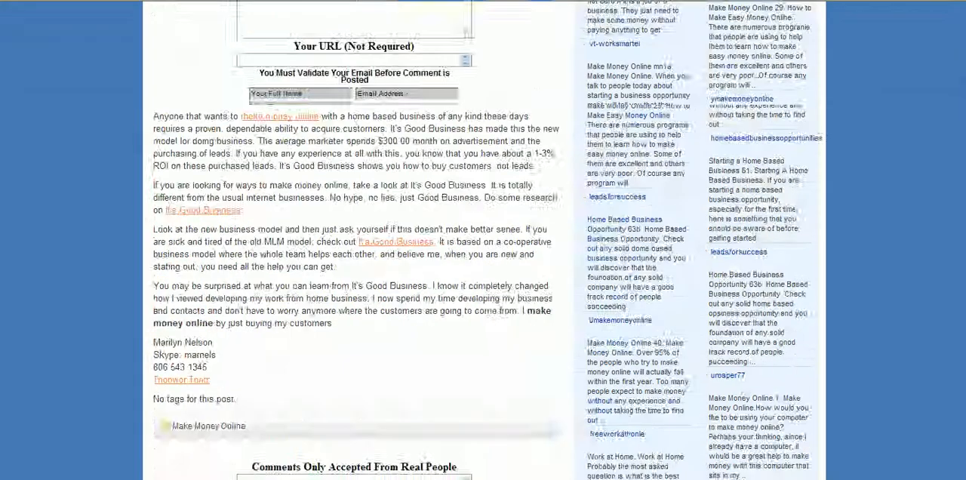
pyautogui.scroll(-15, 961, 366)
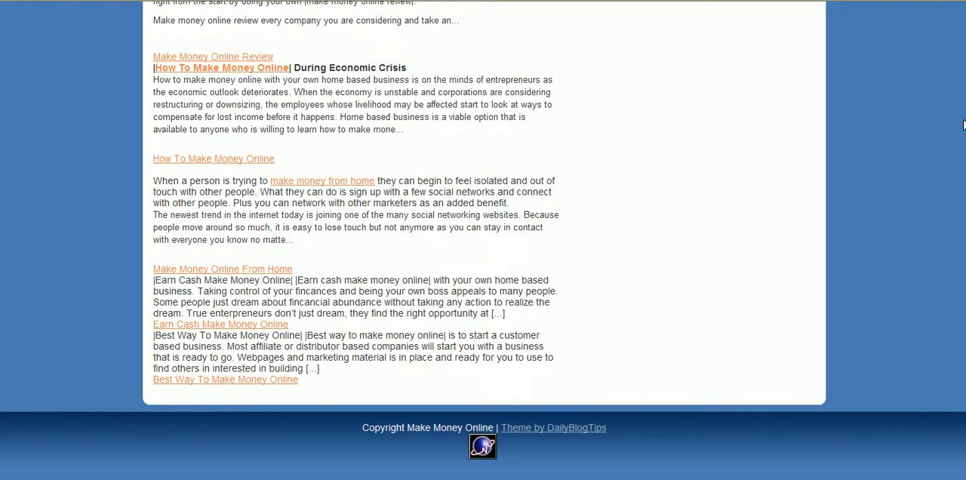
# - Open the Make Money Online blog's RSS feed and copy the feed's web address
pyautogui.moveTo(965, 382); pyautogui.dragTo(965, 34)
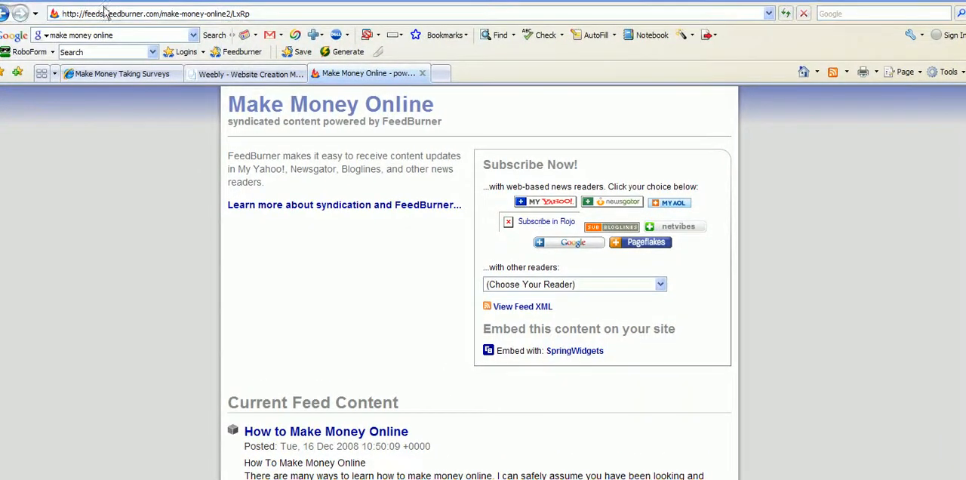
pyautogui.click(115, 14)
pyautogui.rightClick(117, 15)
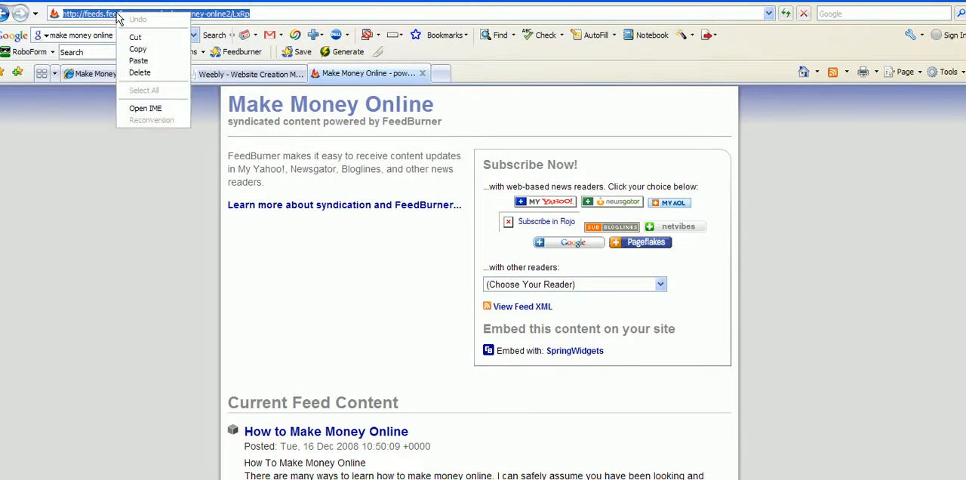
pyautogui.click(135, 49)
pyautogui.rightClick(149, 21)
pyautogui.click(170, 49)
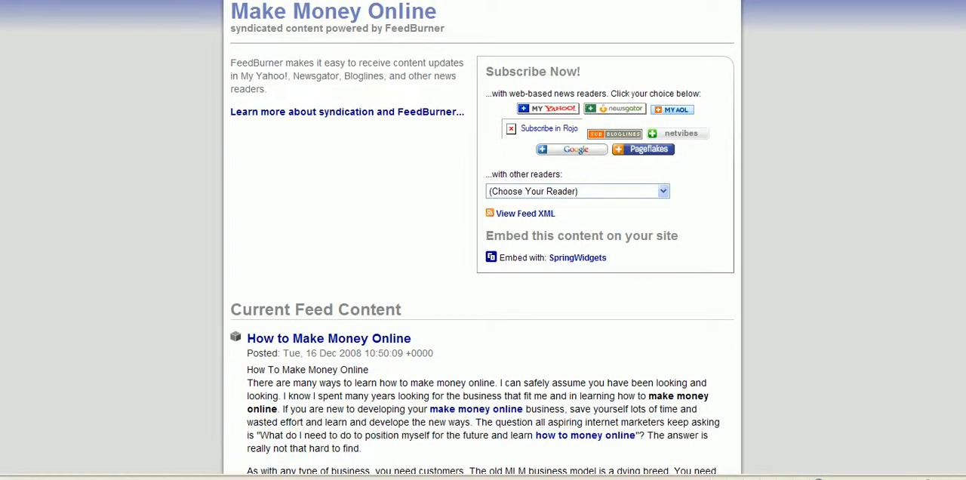
# - Return to the blog search results and search the blogs for "weight loss"
pyautogui.hotkey('alt', 'Left')
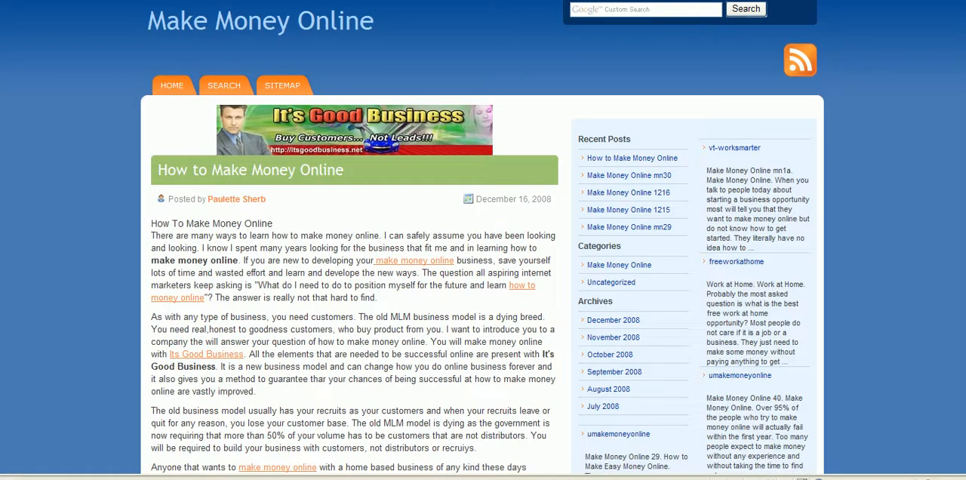
pyautogui.hotkey('alt', 'Left')
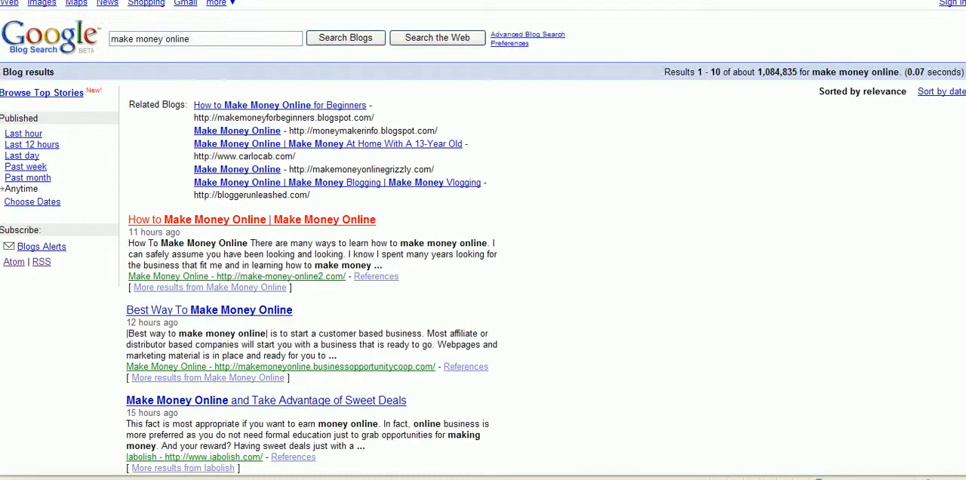
pyautogui.moveTo(210, 38); pyautogui.dragTo(47, 55)
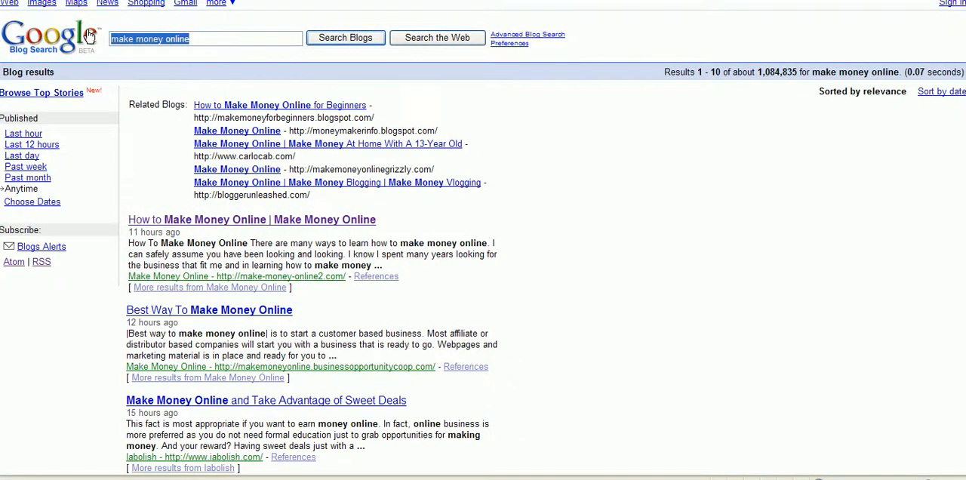
pyautogui.write('weight loss')
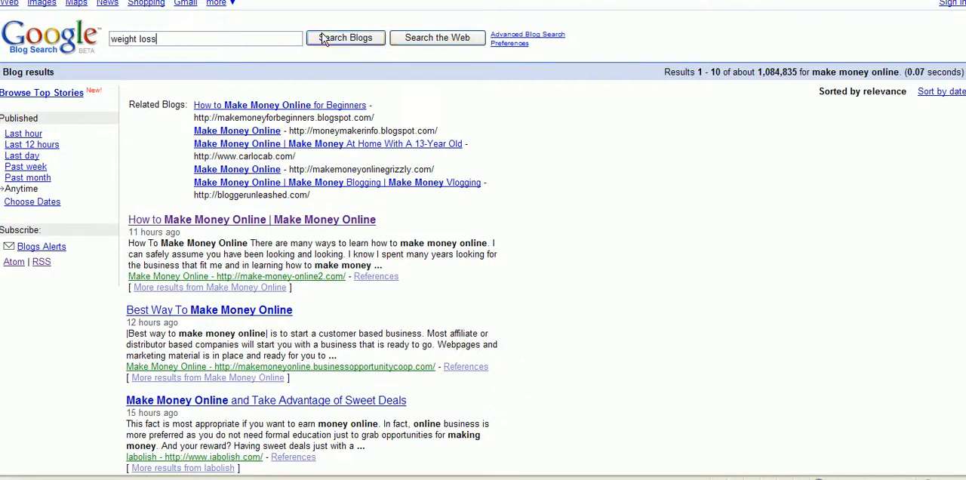
pyautogui.press('Return')
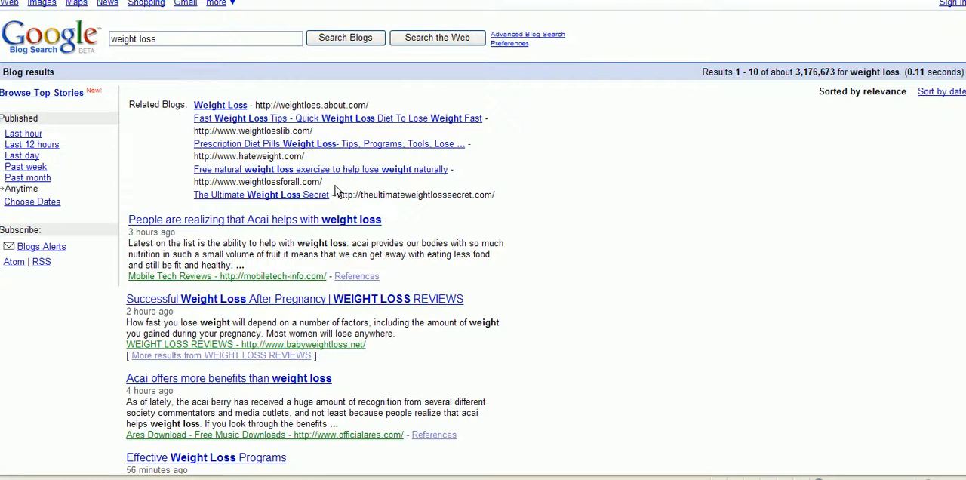
# - Open the "Successful Weight Loss After Pregnancy" result and look through the blog page
pyautogui.scroll(-2, 302, 211)
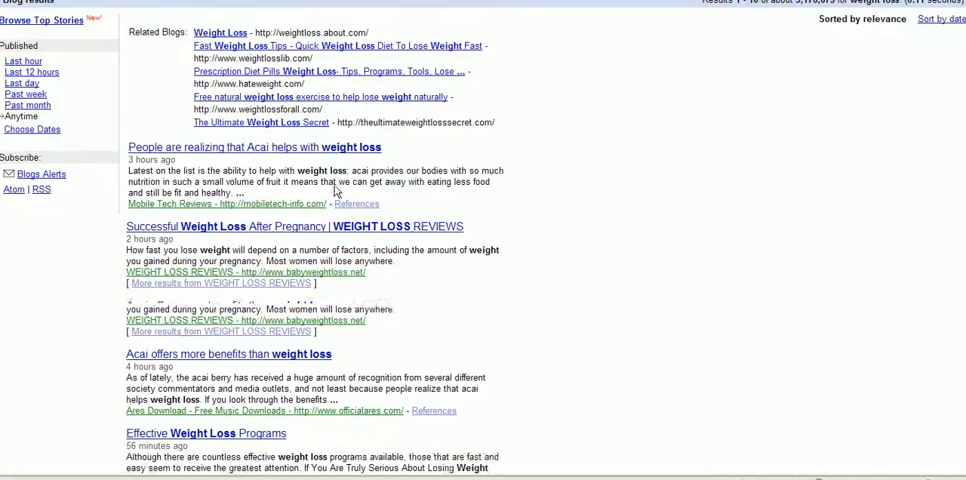
pyautogui.click(290, 229)
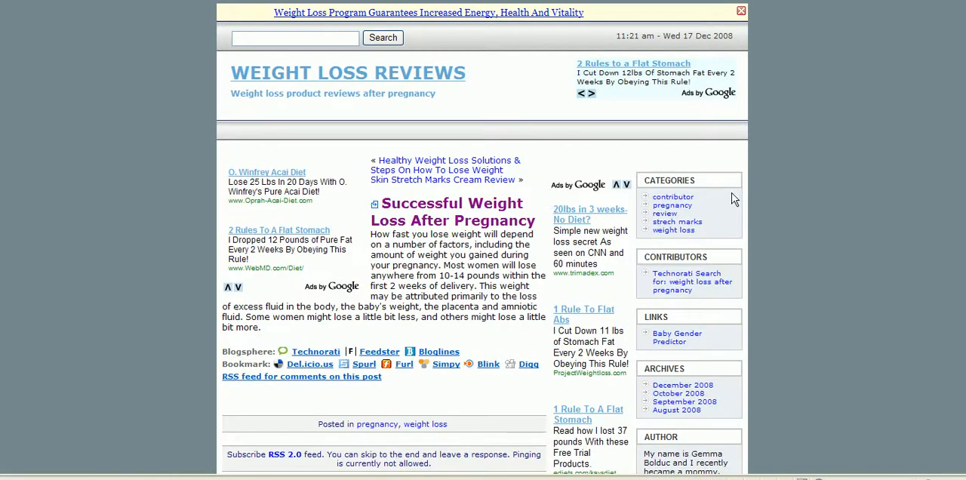
pyautogui.scroll(-4, 957, 210)
pyautogui.scroll(-1, 957, 210)
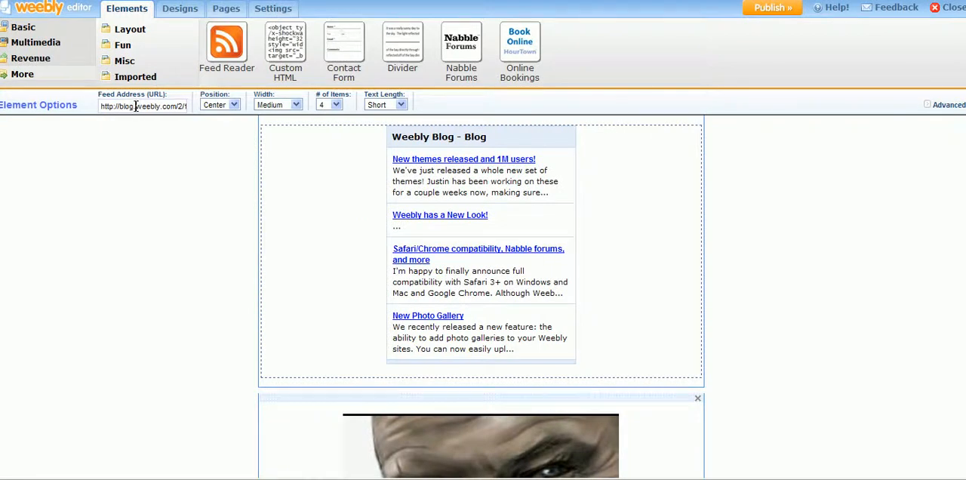
# - Try to replace the Weebly feed reader's default feed address with the copied make-money-online2/LxRp address
pyautogui.click(135, 106)
pyautogui.rightClick(136, 110)
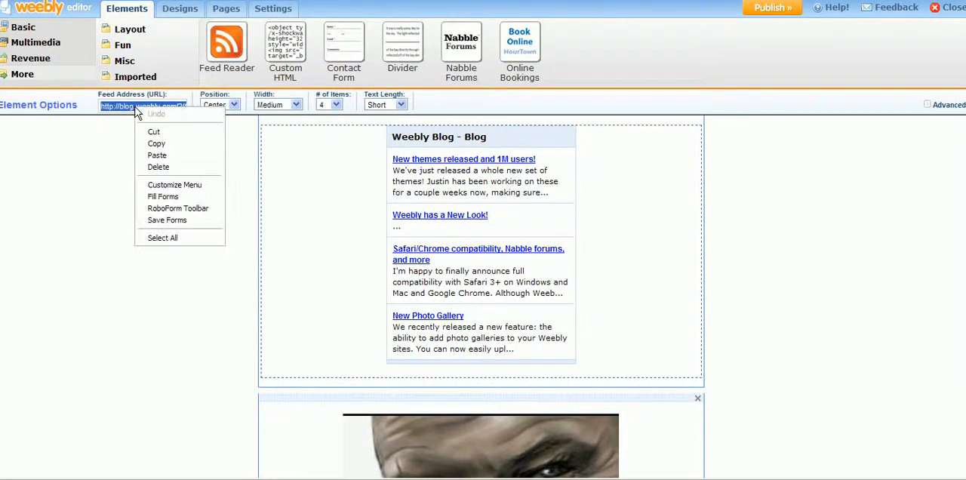
pyautogui.click(149, 157)
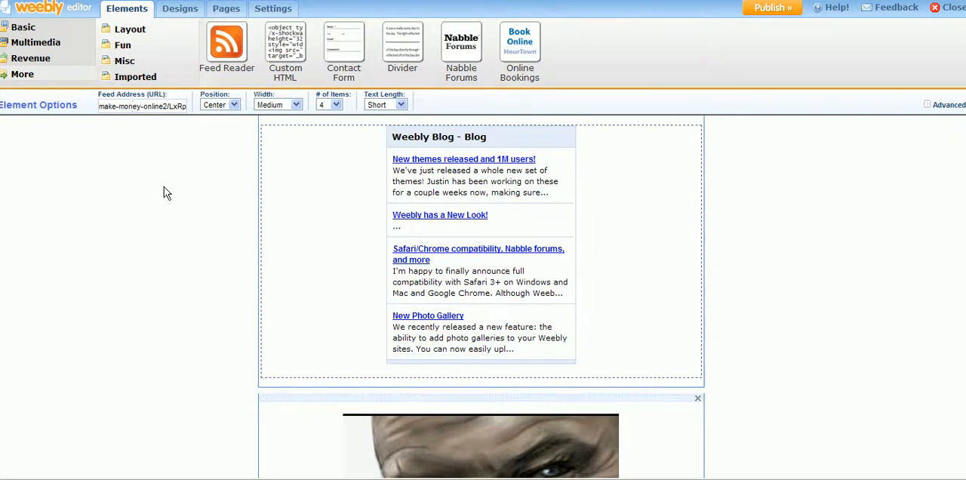
pyautogui.click(797, 197)
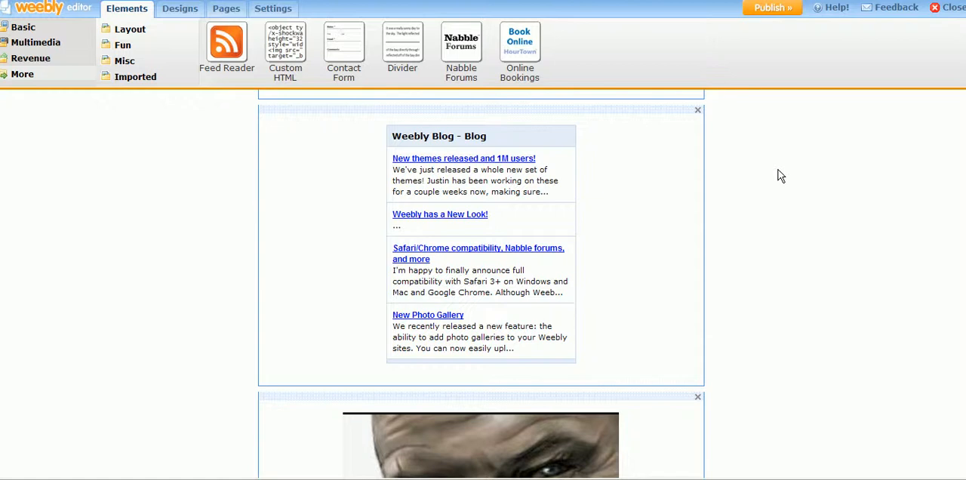
pyautogui.click(668, 183)
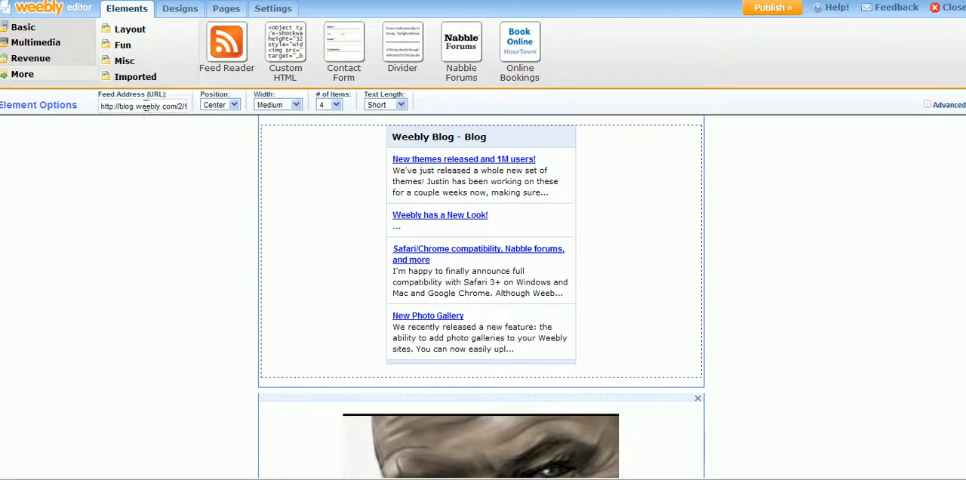
pyautogui.click(139, 107)
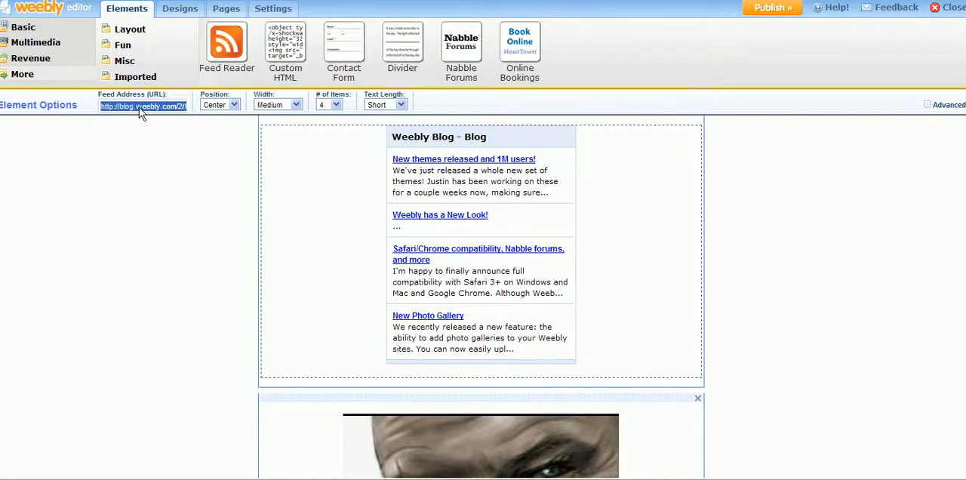
pyautogui.rightClick(139, 107)
pyautogui.click(160, 157)
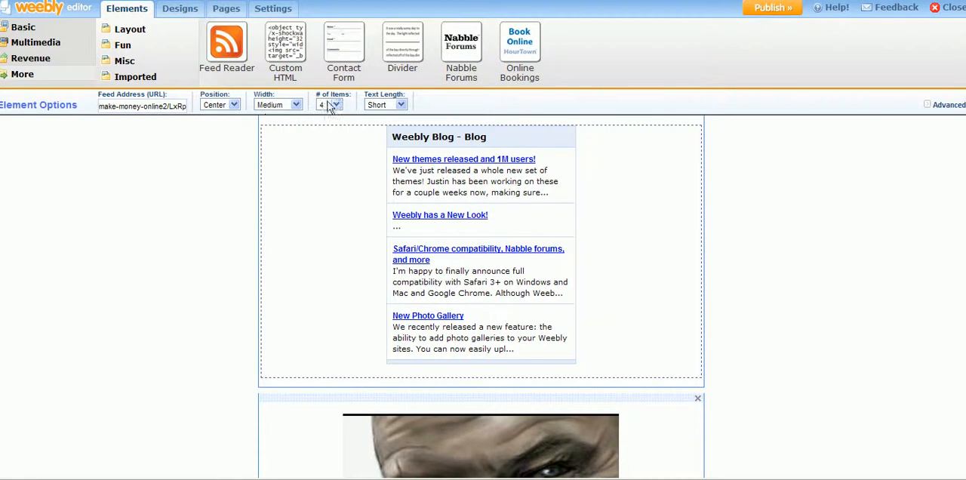
# - Try the Long text length for the feed reader's items and return it to Short
pyautogui.click(401, 105)
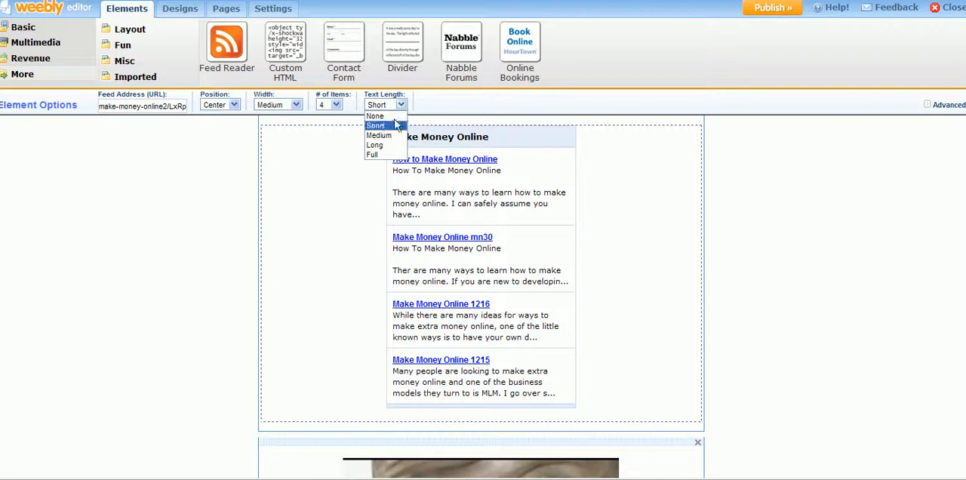
pyautogui.click(389, 144)
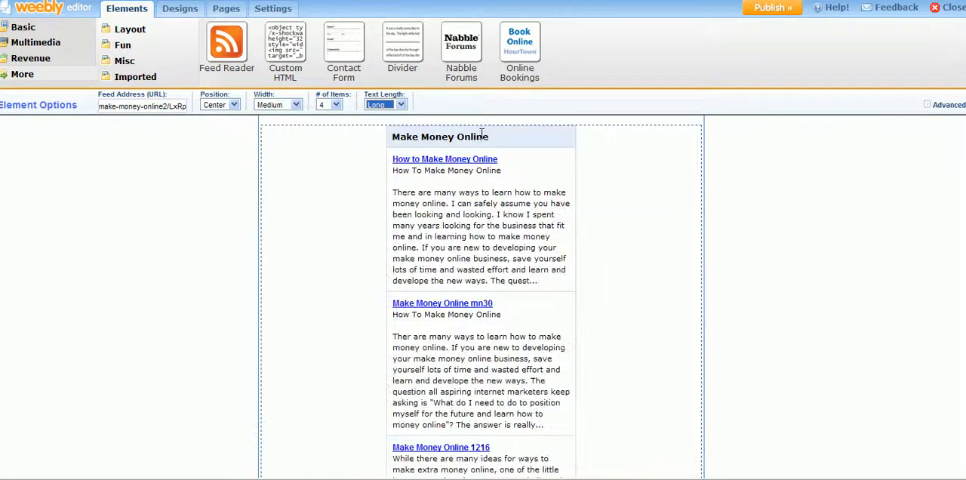
pyautogui.click(400, 105)
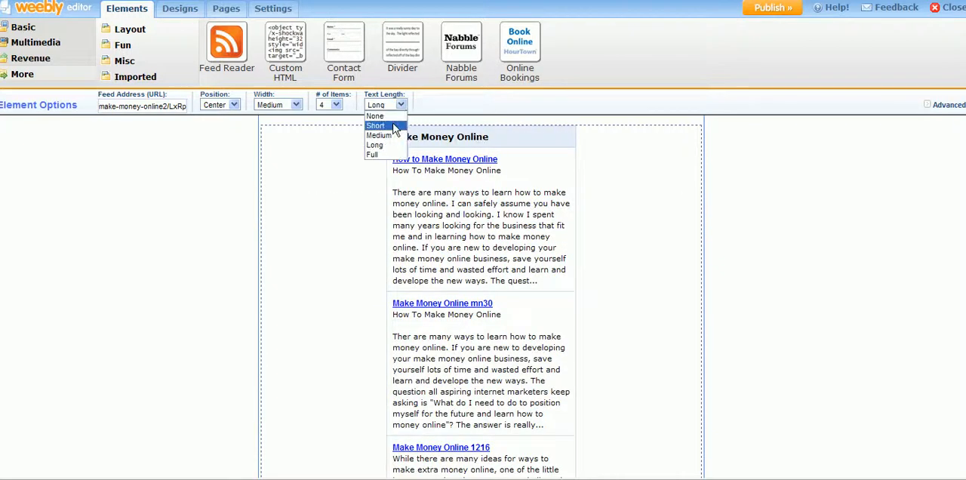
pyautogui.click(394, 125)
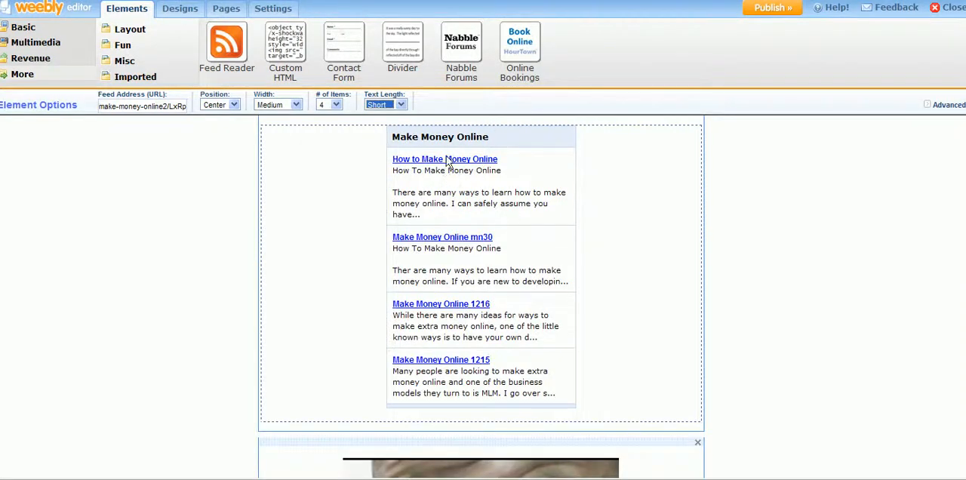
pyautogui.click(853, 233)
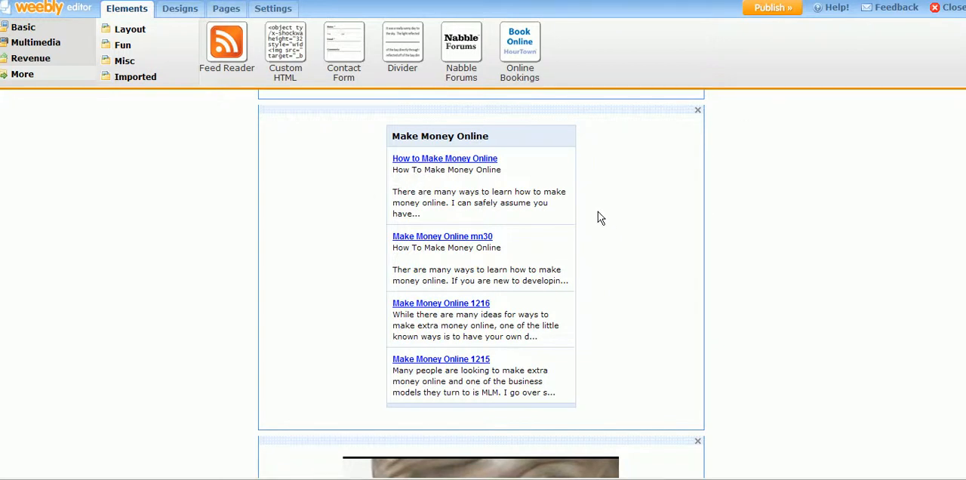
# - Try moving the feed reader element down the page and return it to its place between the article and the video
pyautogui.moveTo(568, 111); pyautogui.dragTo(564, 479)
pyautogui.moveTo(645, 242); pyautogui.dragTo(511, 111)
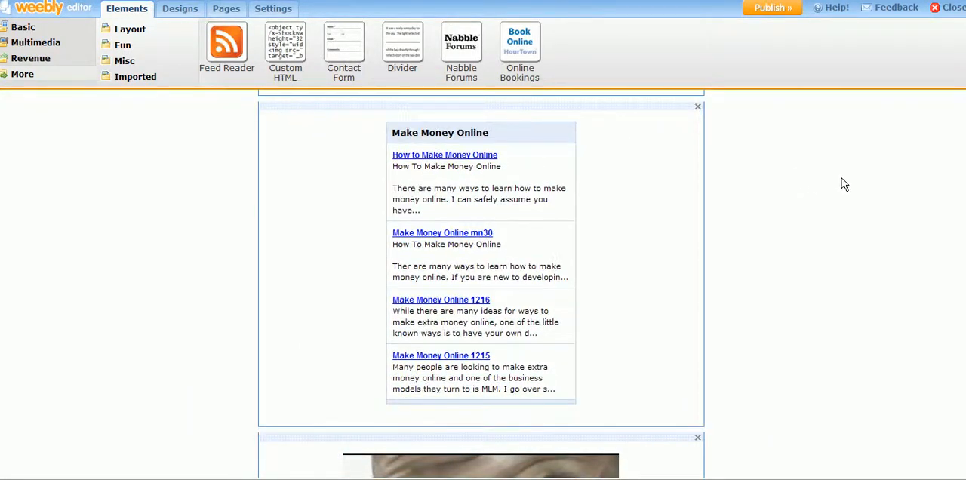
pyautogui.scroll(-1, 938, 261)
pyautogui.scroll(5, 935, 313)
pyautogui.scroll(-5, 878, 300)
pyautogui.scroll(3, 845, 256)
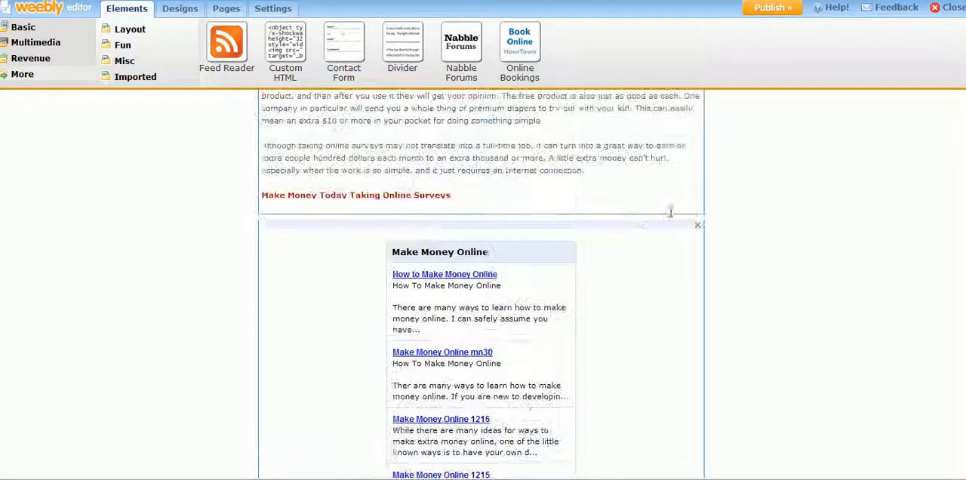
pyautogui.scroll(-2, 631, 227)
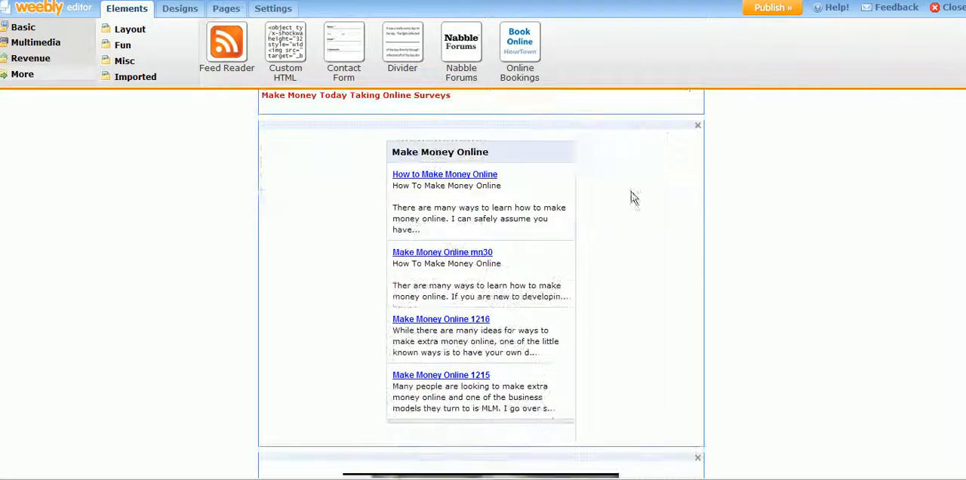
pyautogui.moveTo(637, 123); pyautogui.dragTo(631, 187)
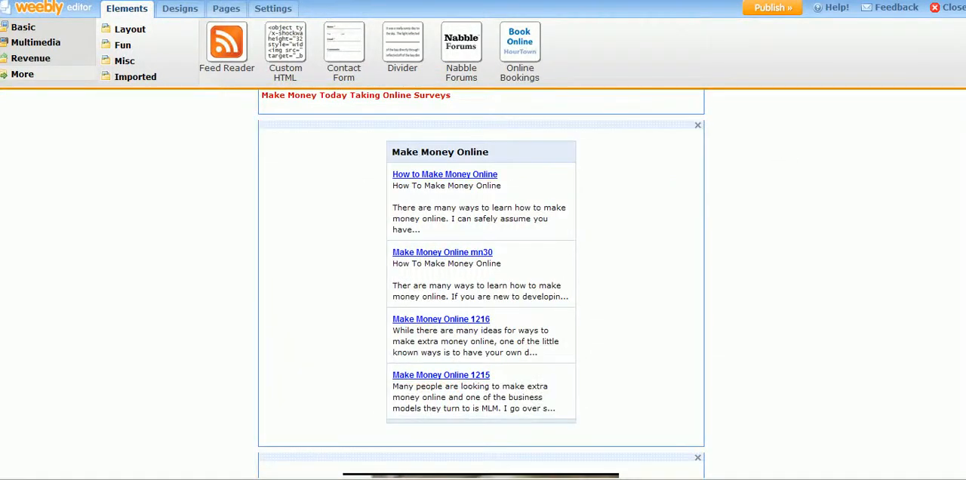
# - Review the page's feed reader, the video below it and the article with its call-to-action lines
pyautogui.scroll(7, 775, 146)
pyautogui.scroll(-12, 669, 333)
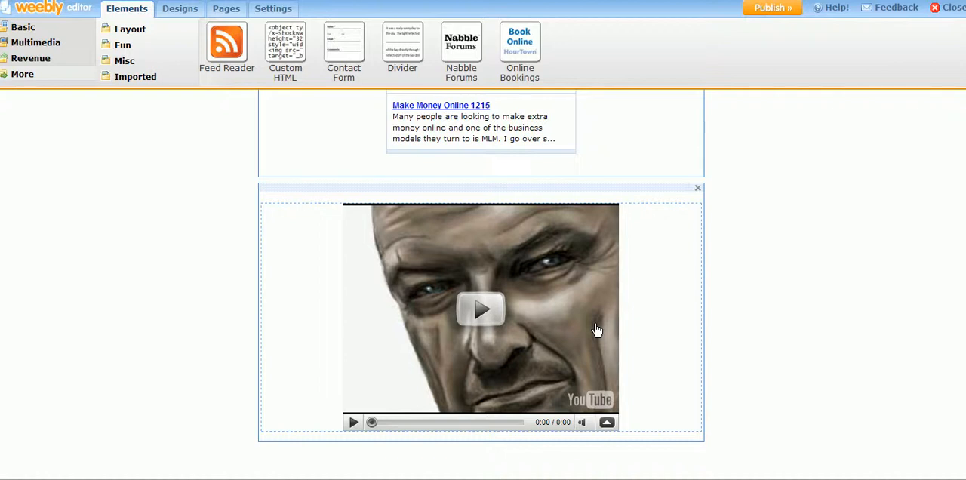
pyautogui.scroll(-1, 481, 284)
pyautogui.scroll(1, 481, 283)
pyautogui.scroll(-1, 481, 284)
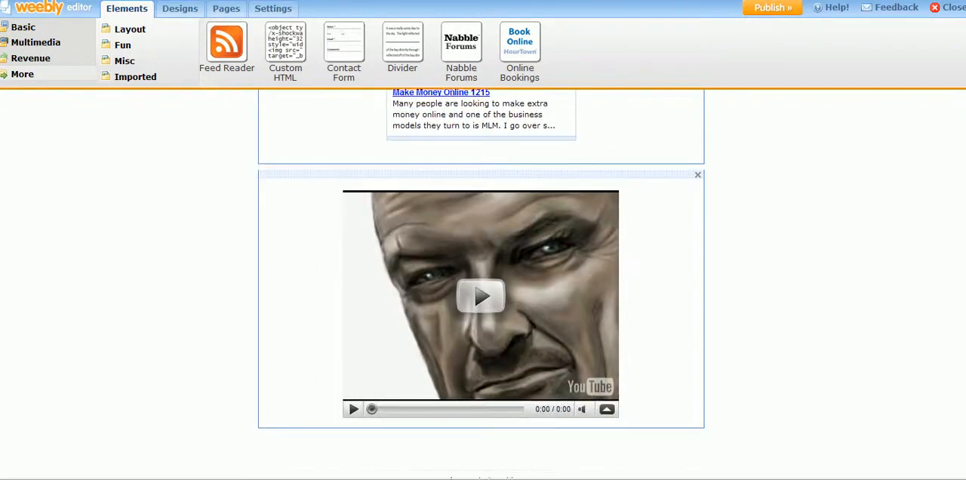
pyautogui.scroll(-1, 481, 284)
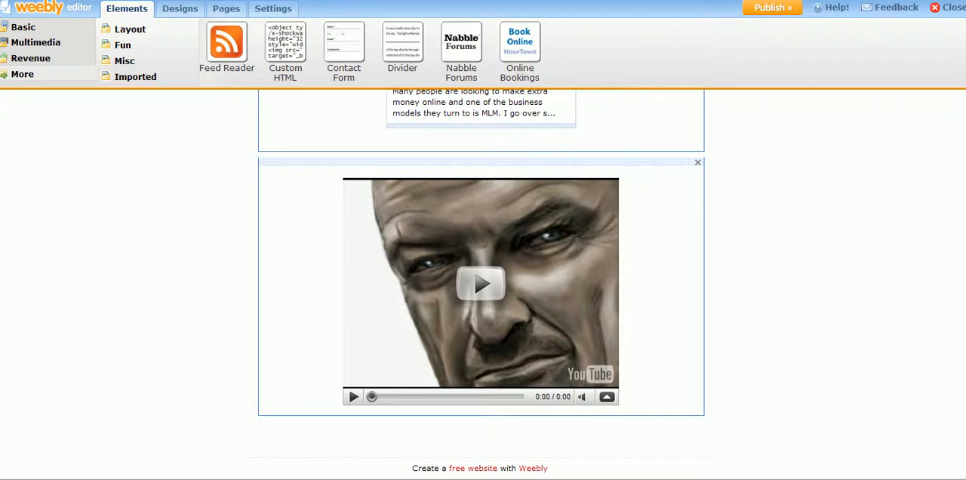
pyautogui.scroll(8, 481, 284)
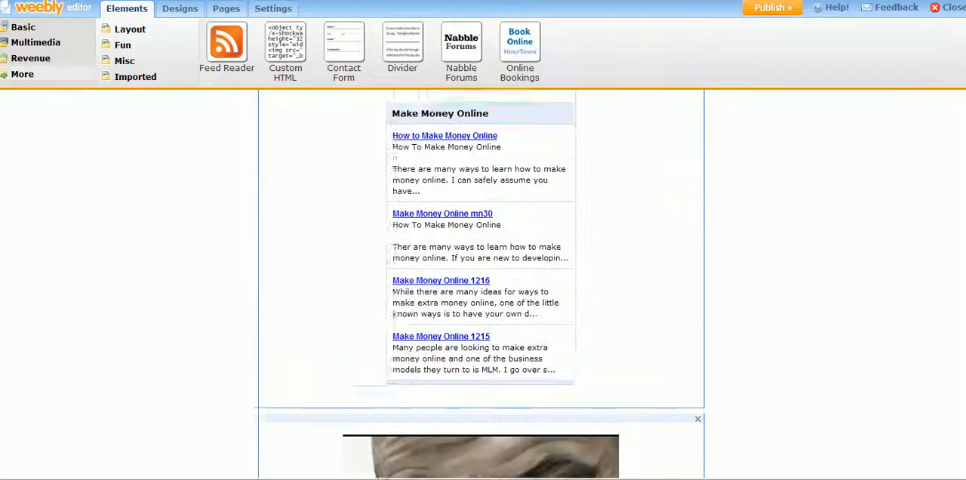
pyautogui.scroll(4, 481, 284)
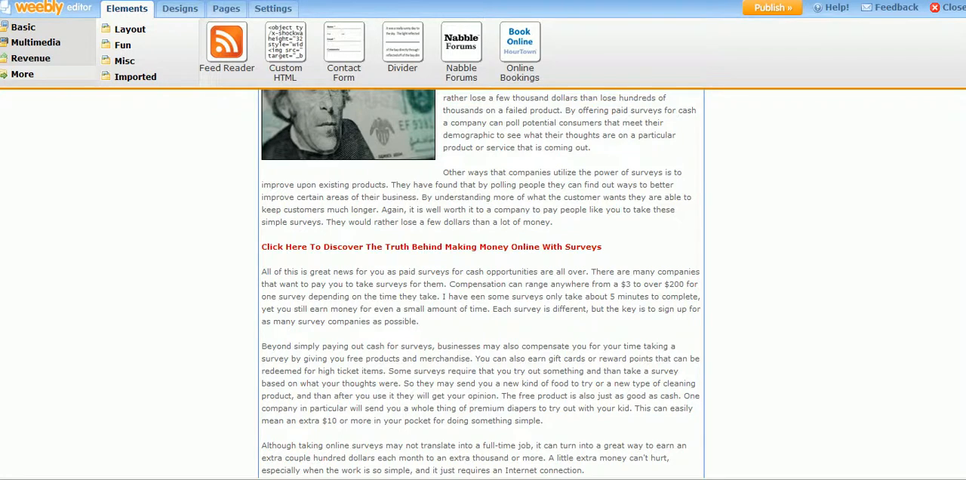
pyautogui.click(909, 479)
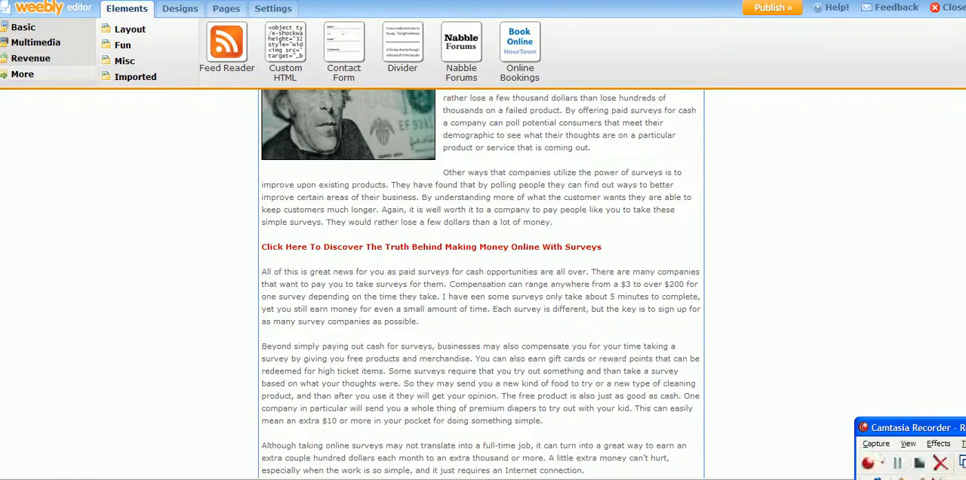